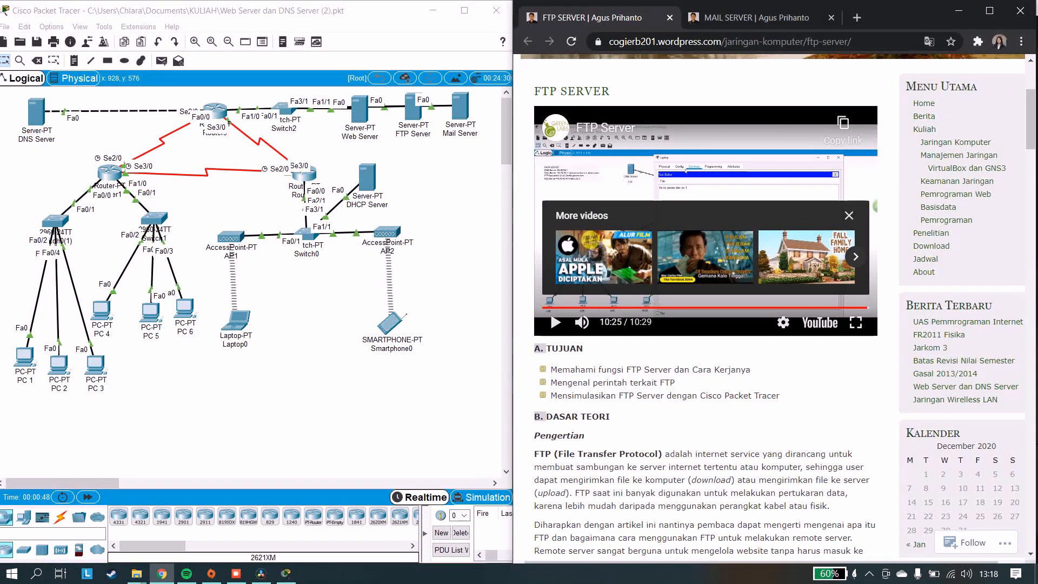
Read the FTP Server article's objectives and theory sections on FTP history, functions, working principle and client applications
scroll(683, 432, down, 2)
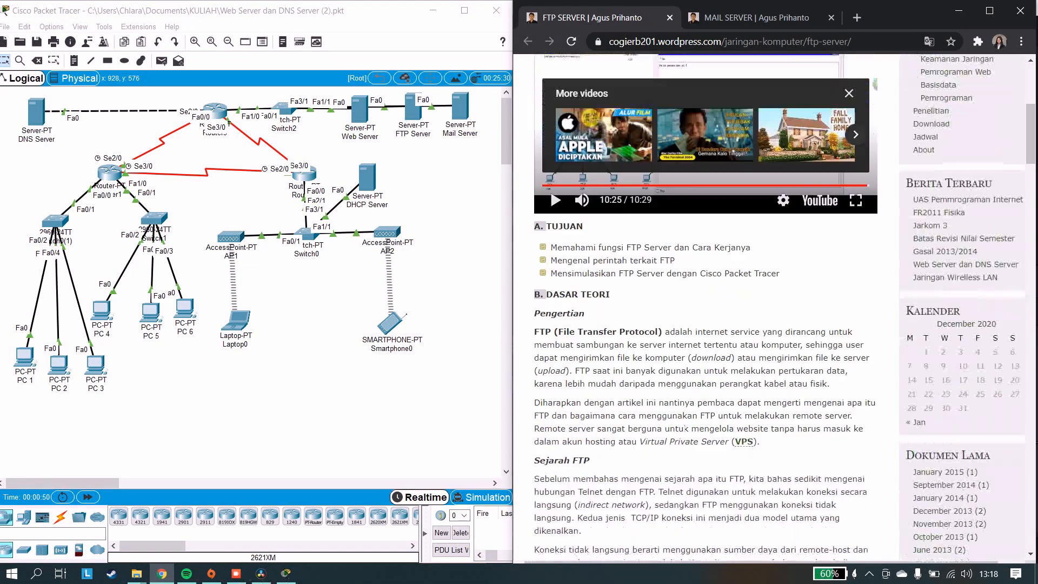
scroll(702, 302, down, 1)
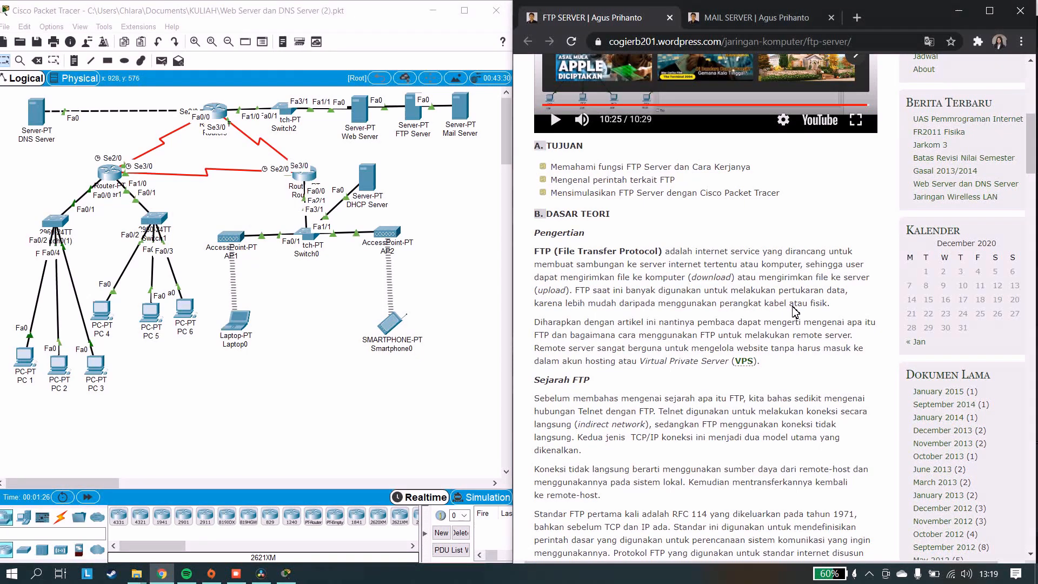
scroll(799, 348, down, 6)
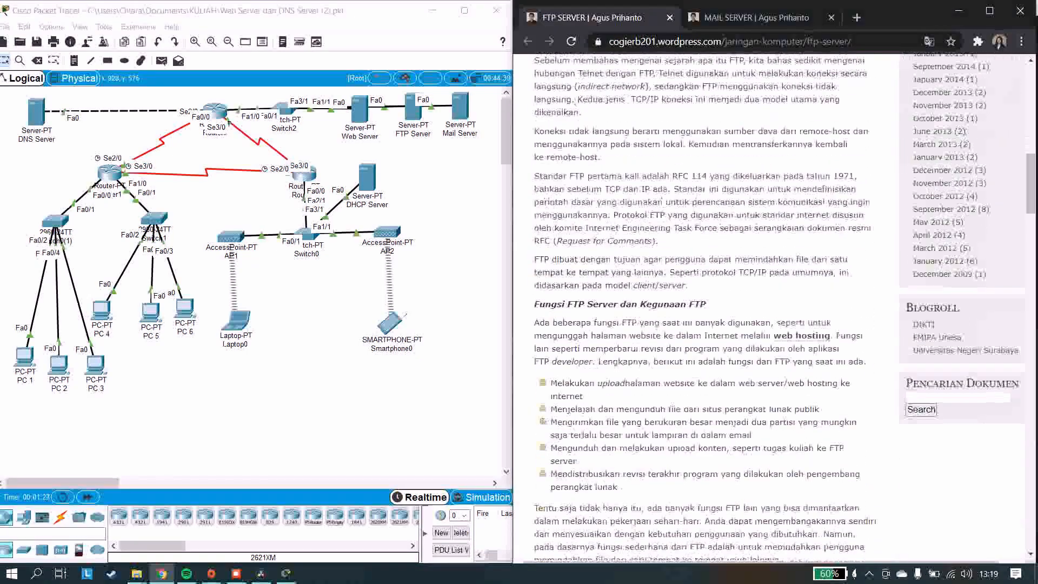
scroll(671, 375, down, 1)
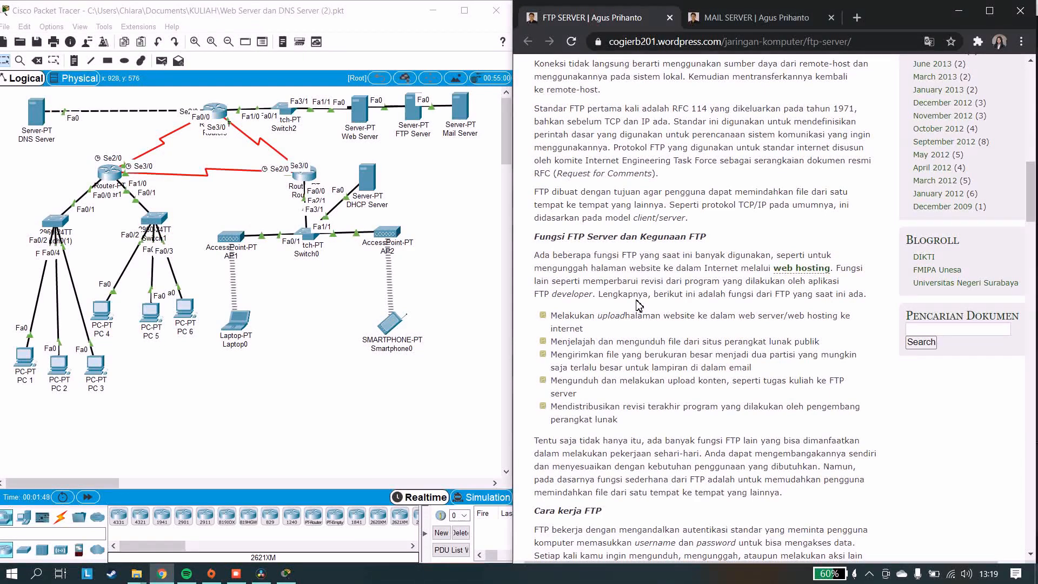
scroll(627, 259, down, 1)
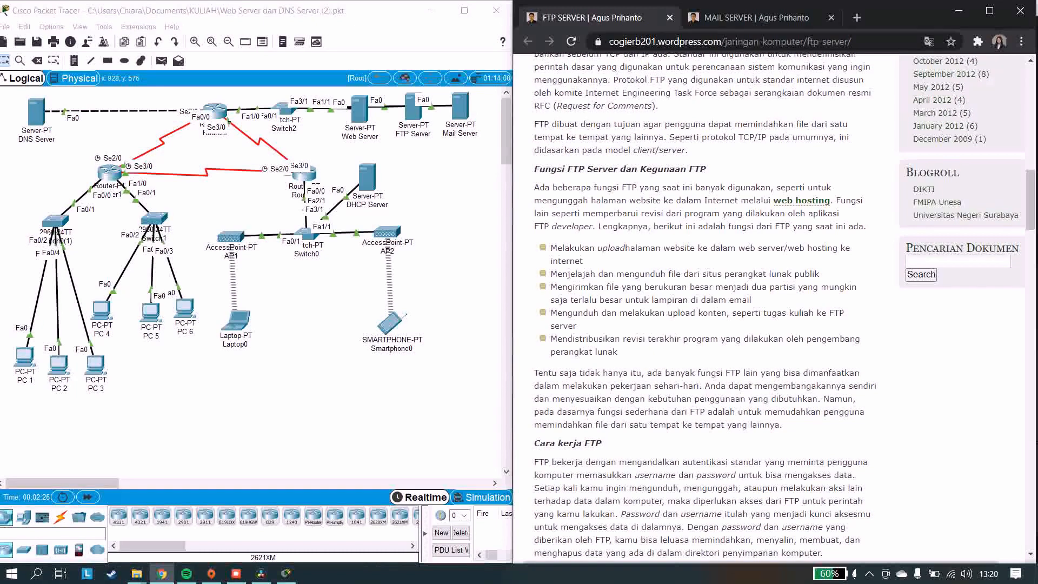
scroll(686, 425, down, 4)
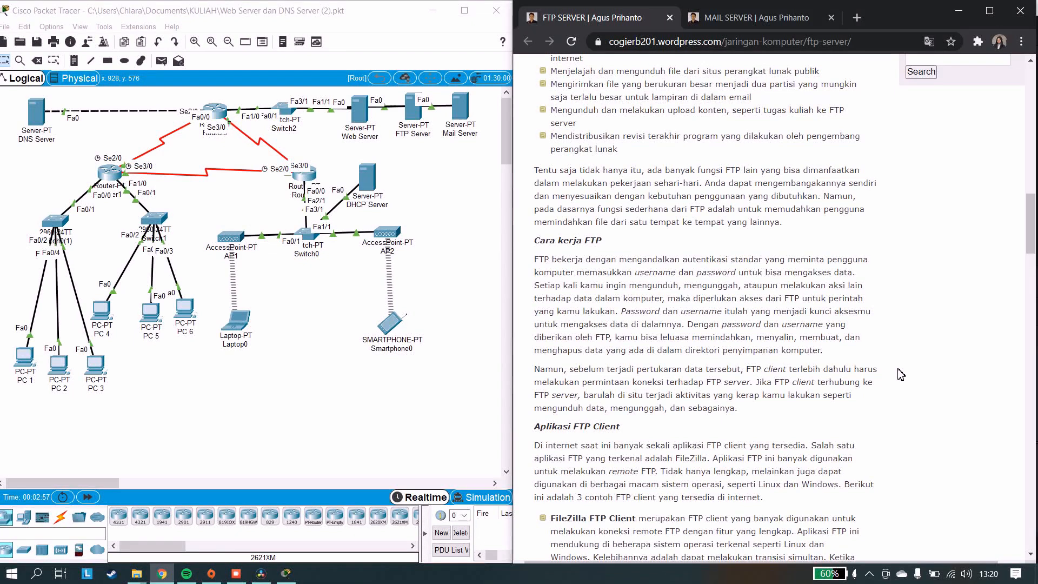
scroll(900, 375, down, 1)
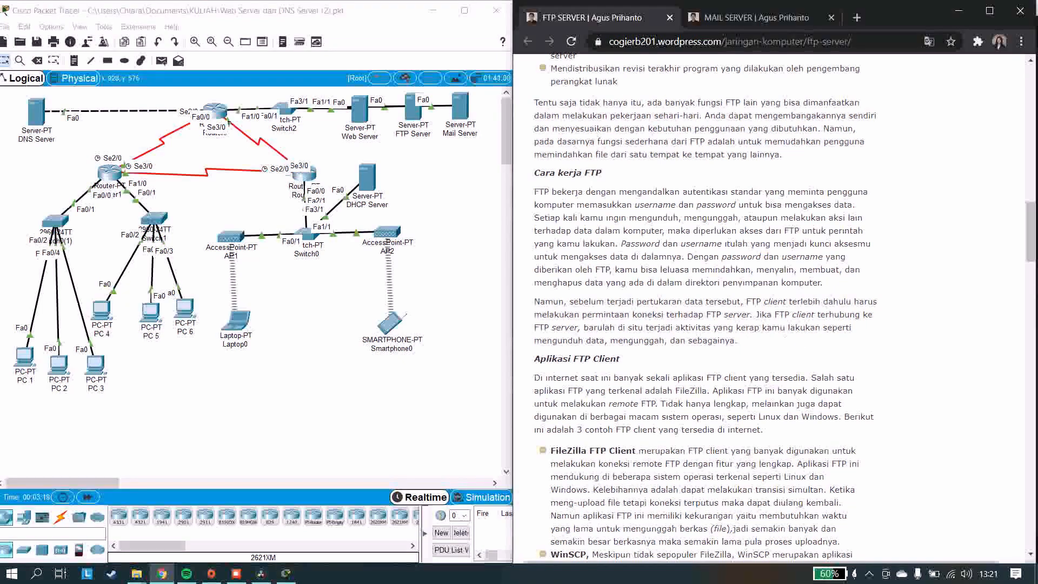
scroll(851, 366, down, 3)
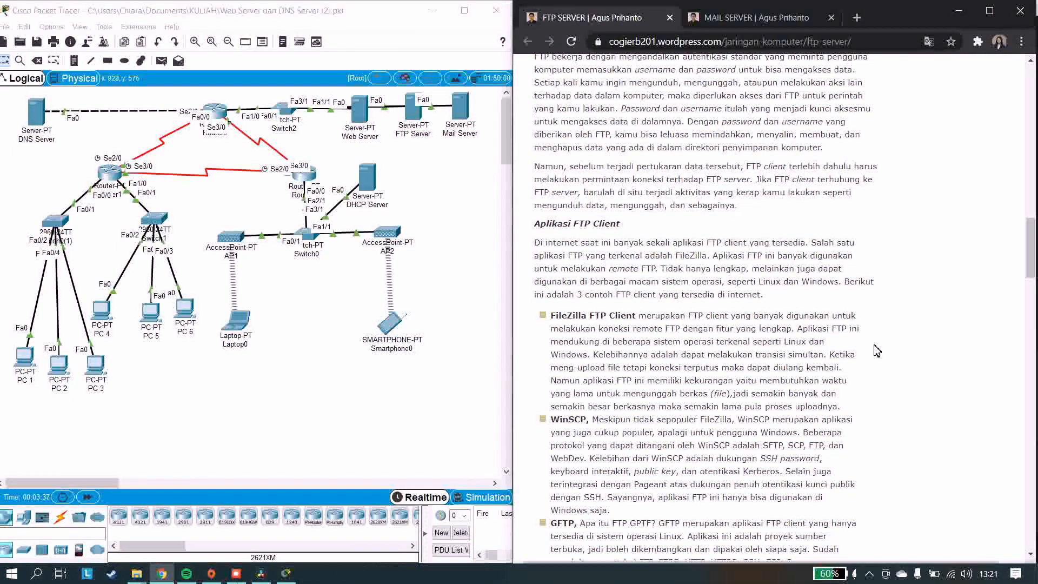
scroll(876, 350, down, 2)
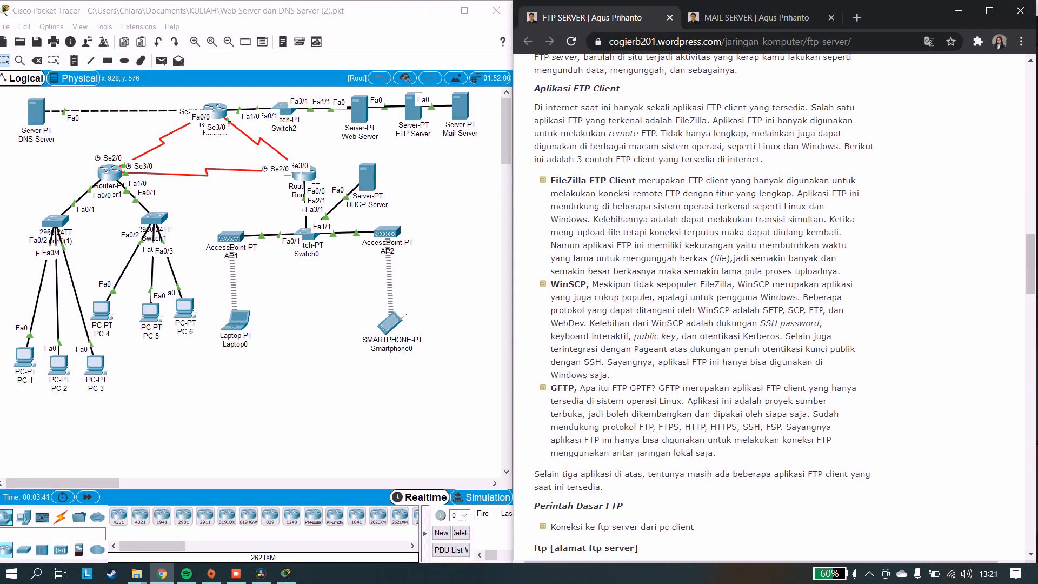
scroll(656, 403, down, 2)
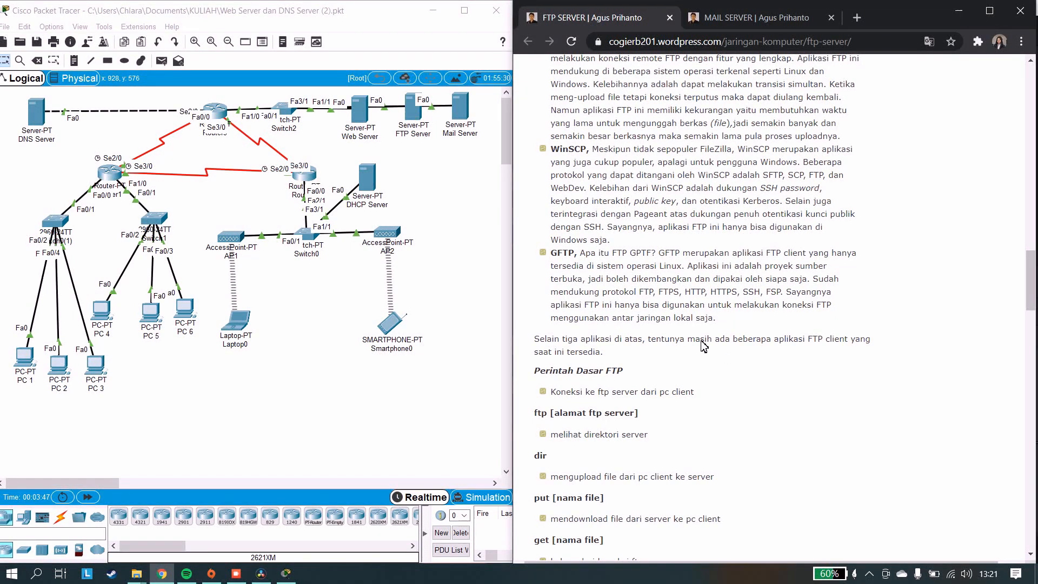
Review the article's basic FTP commands, the simulation network scheme and the first experiment steps
scroll(718, 364, down, 1)
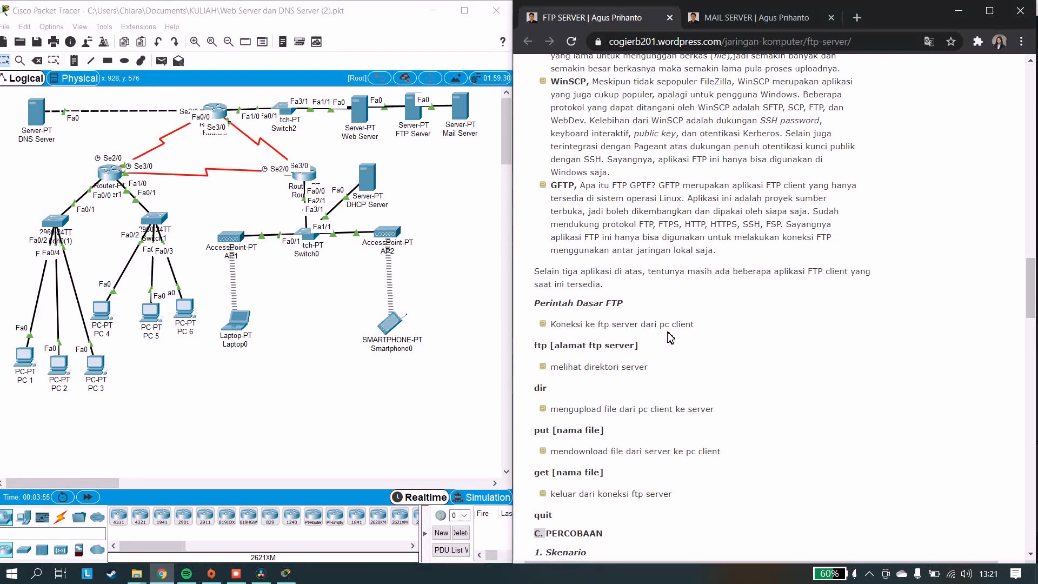
scroll(587, 355, down, 1)
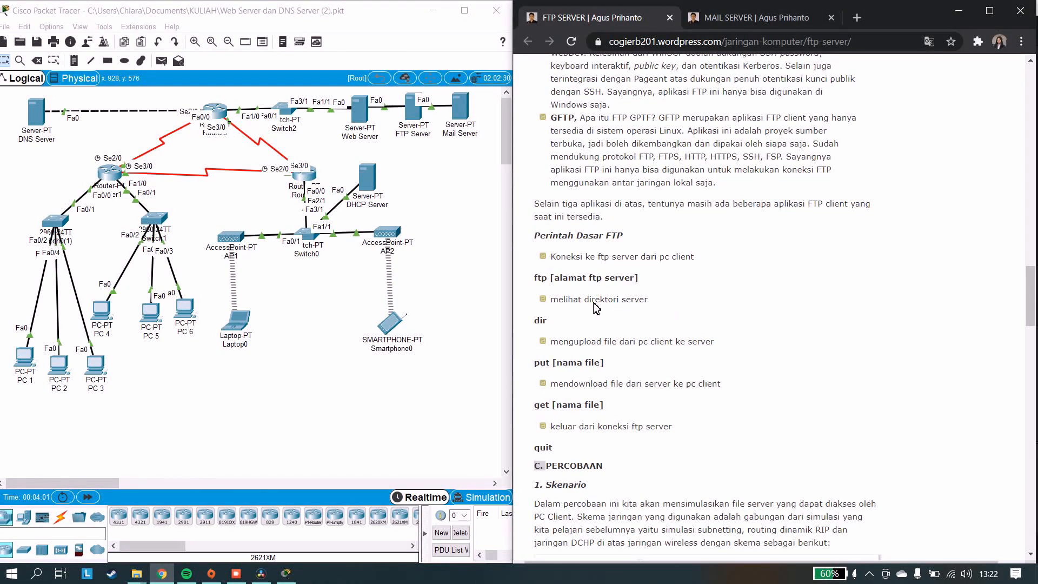
scroll(599, 308, down, 1)
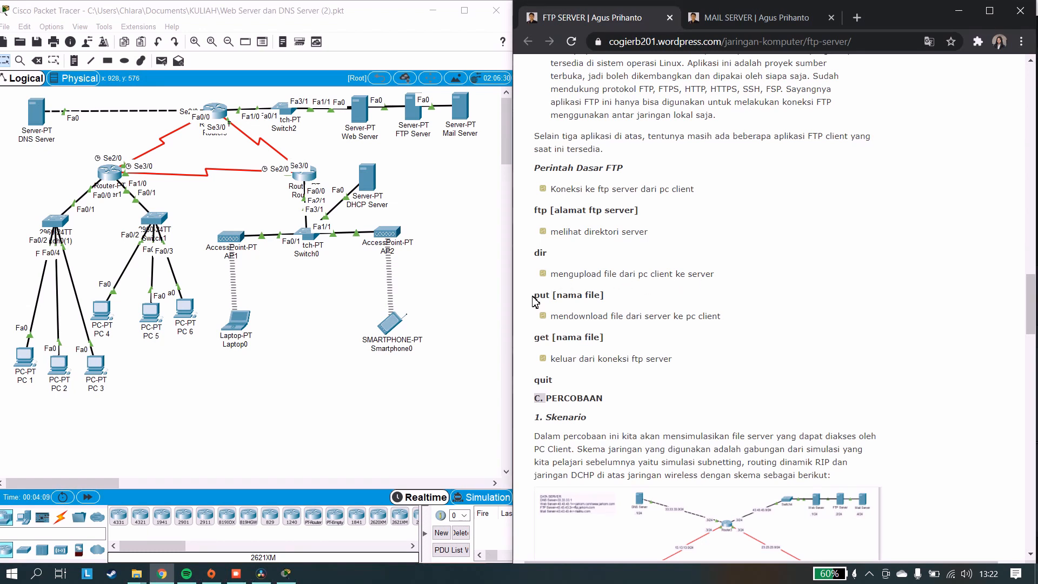
scroll(616, 301, down, 1)
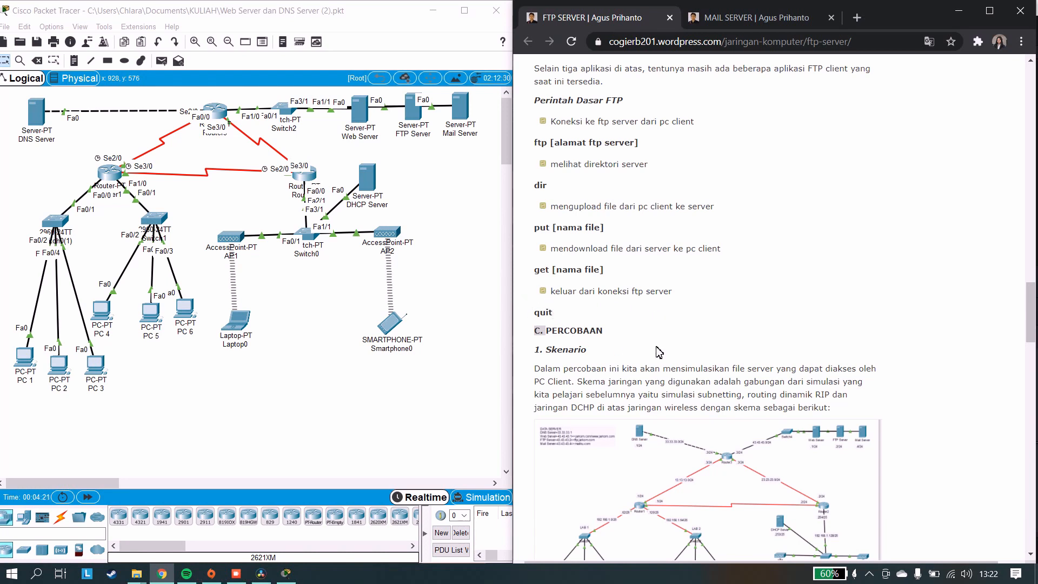
scroll(659, 352, down, 2)
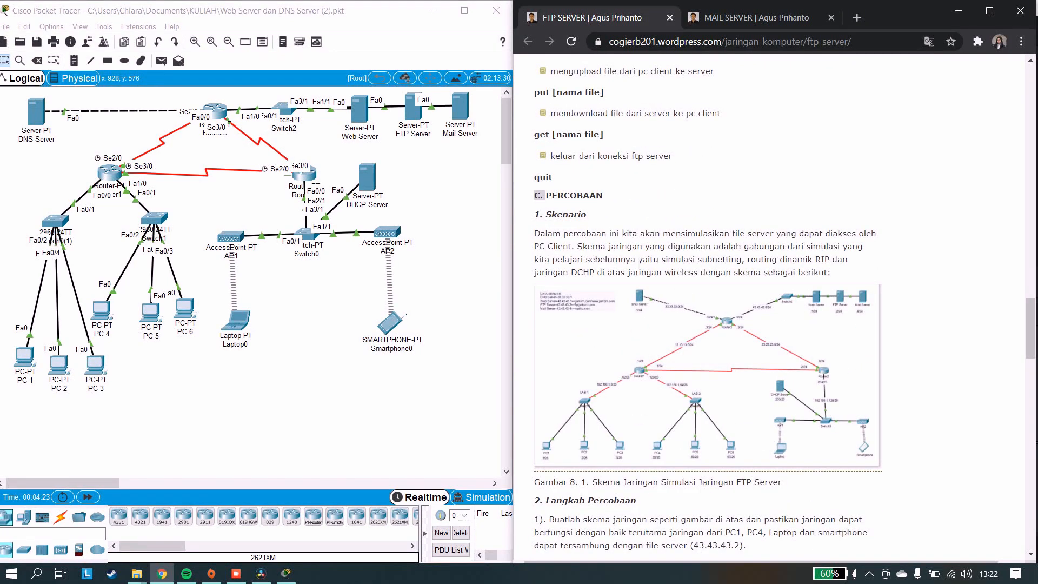
scroll(638, 264, down, 2)
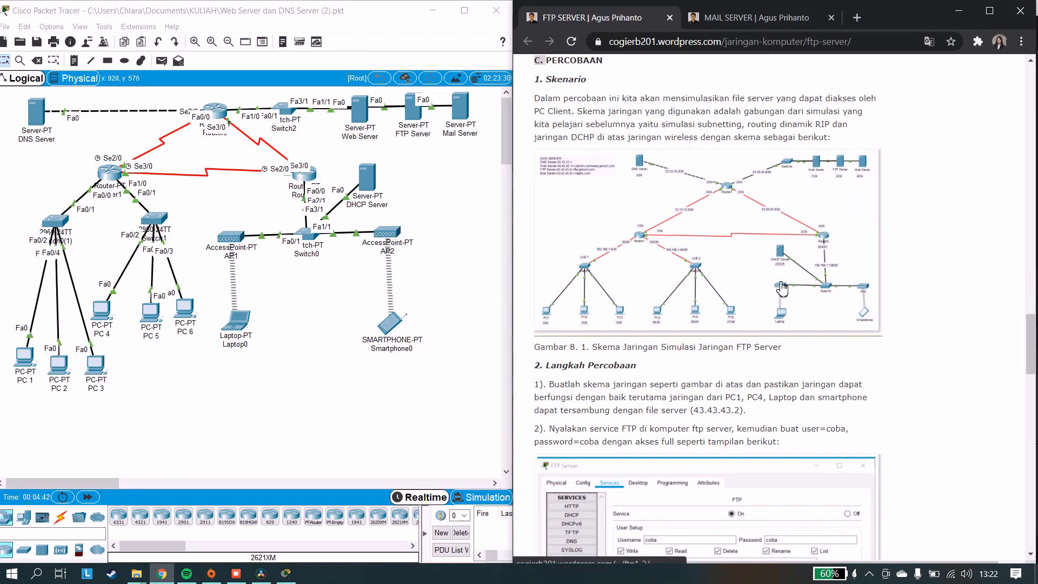
scroll(780, 303, down, 1)
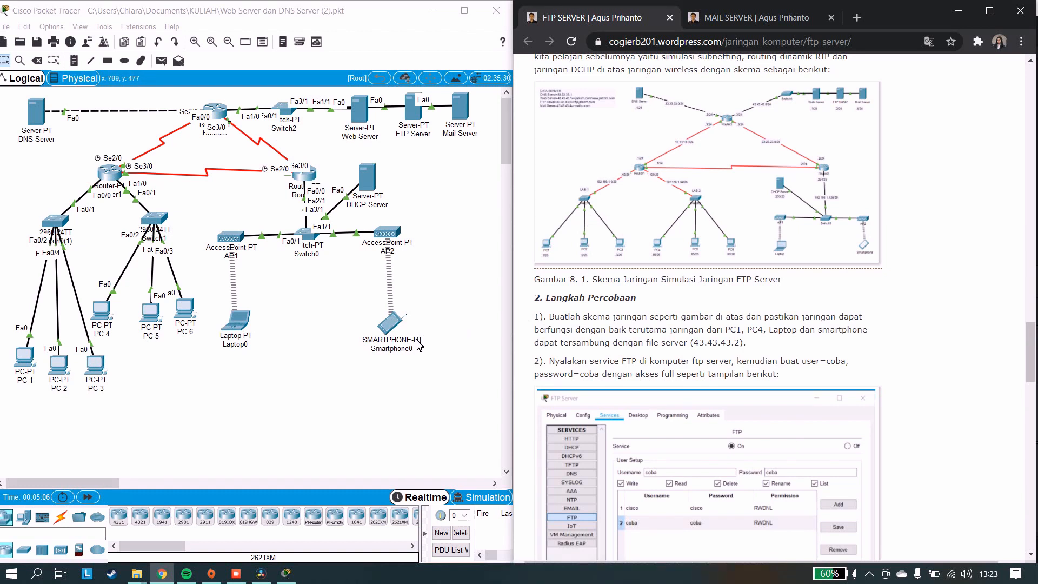
Test PC 1's connection to the FTP server by running ping 43.43.43.2 in its Command Prompt, and close the device window
click(389, 402)
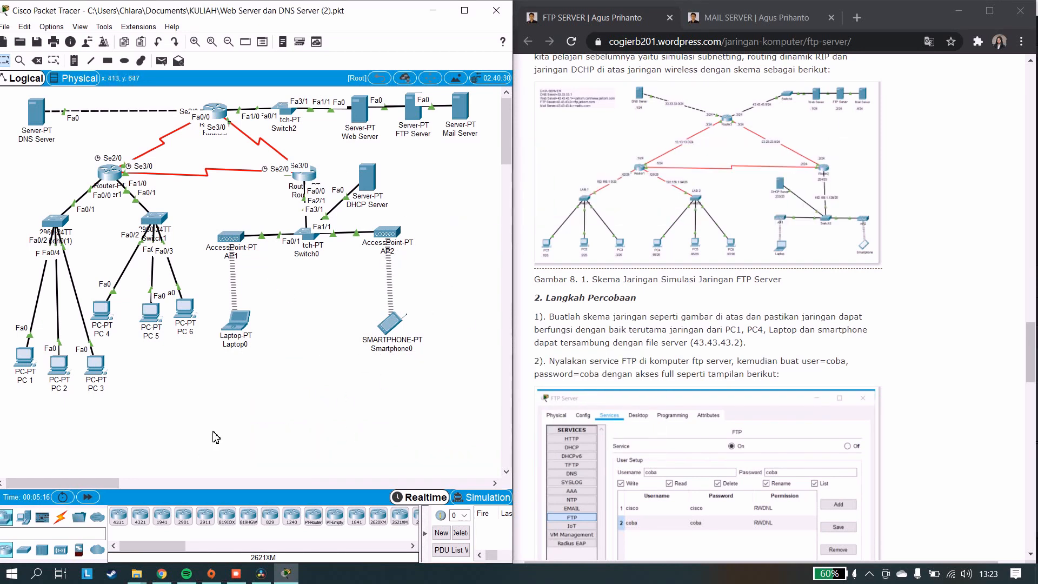
click(24, 360)
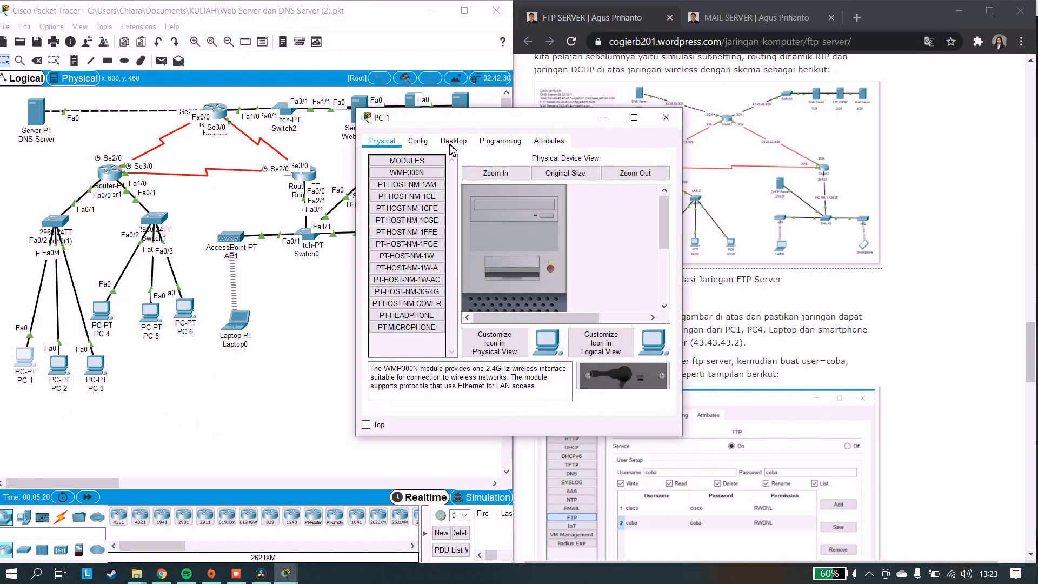
click(453, 141)
click(594, 183)
drag(487, 117, 259, 158)
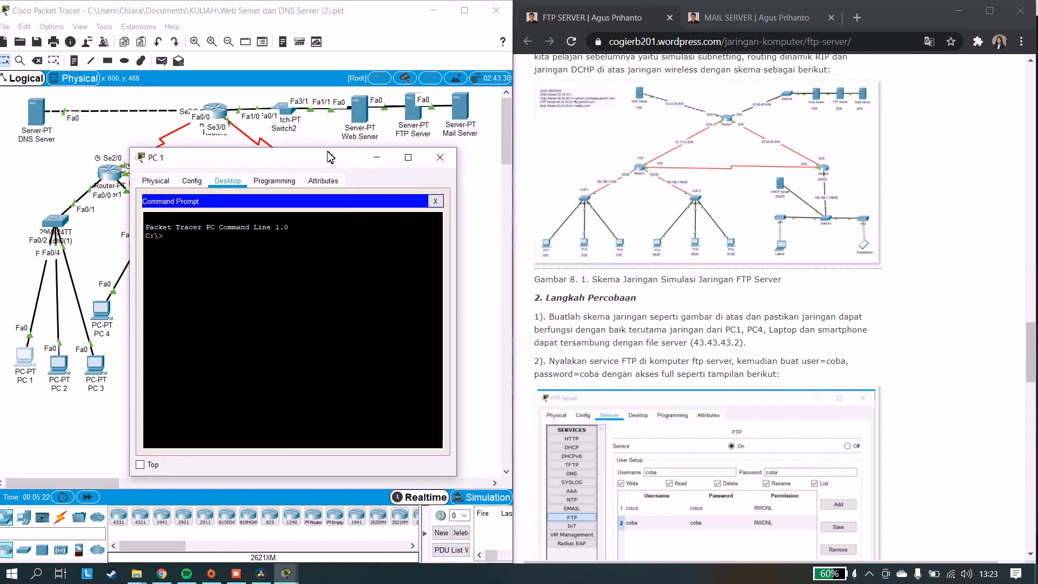
text(ping)
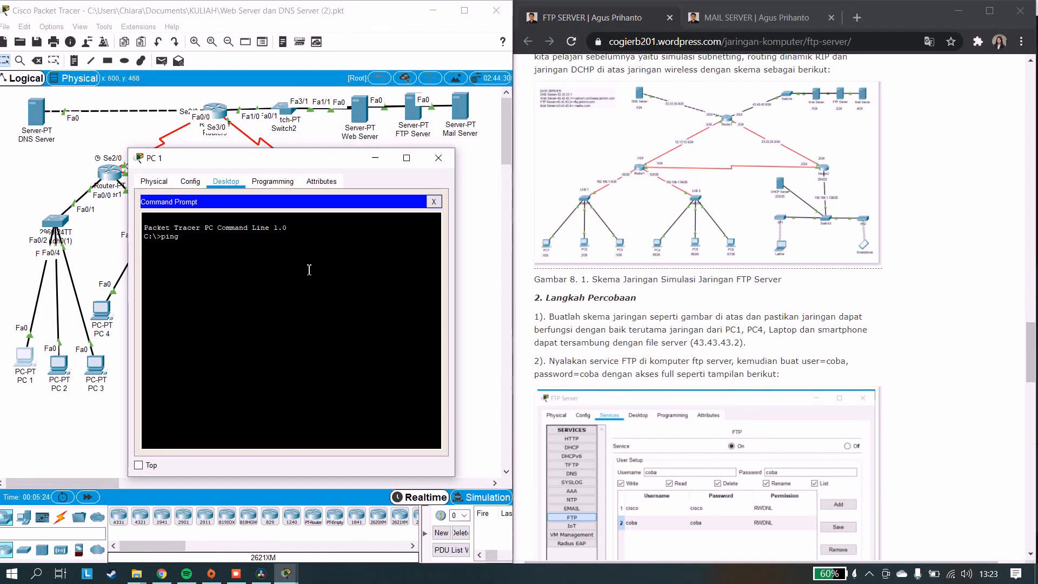
text( 43.43.43.2)
key(Return)
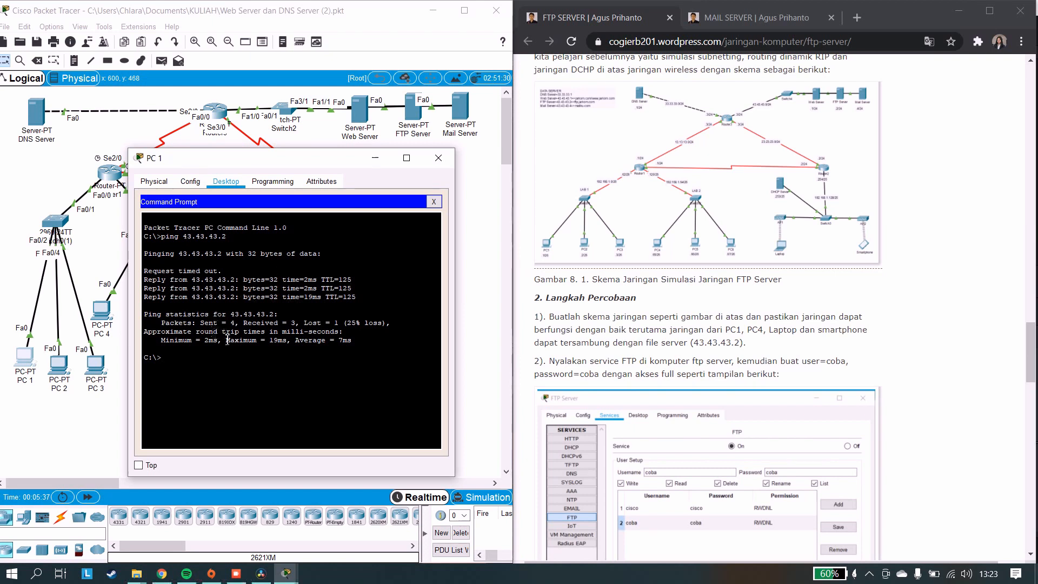
click(439, 157)
Ping the FTP server at 43.43.43.2 from PC 4's Command Prompt, and close the device window
click(100, 317)
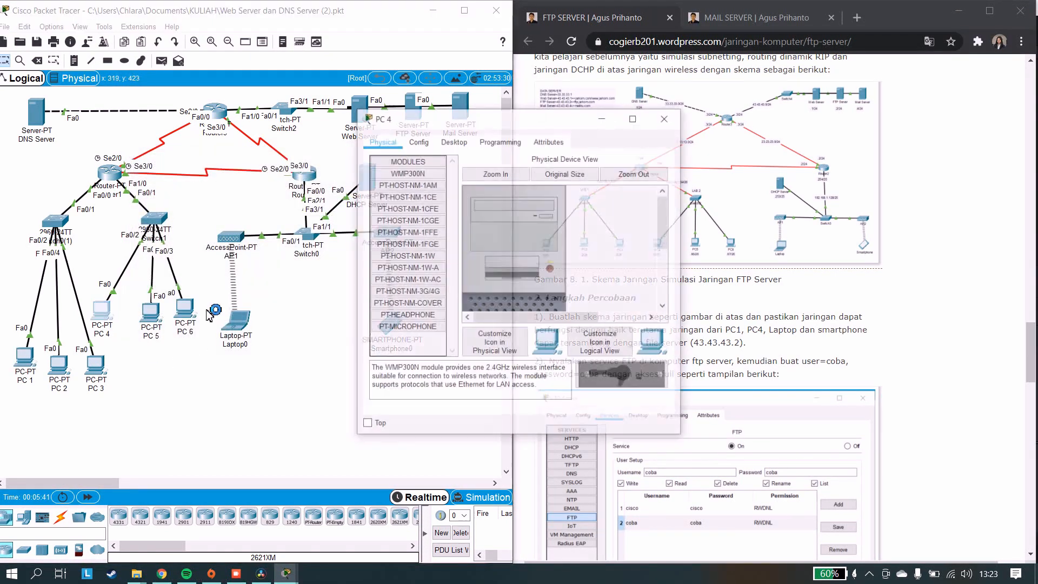
click(453, 141)
click(589, 206)
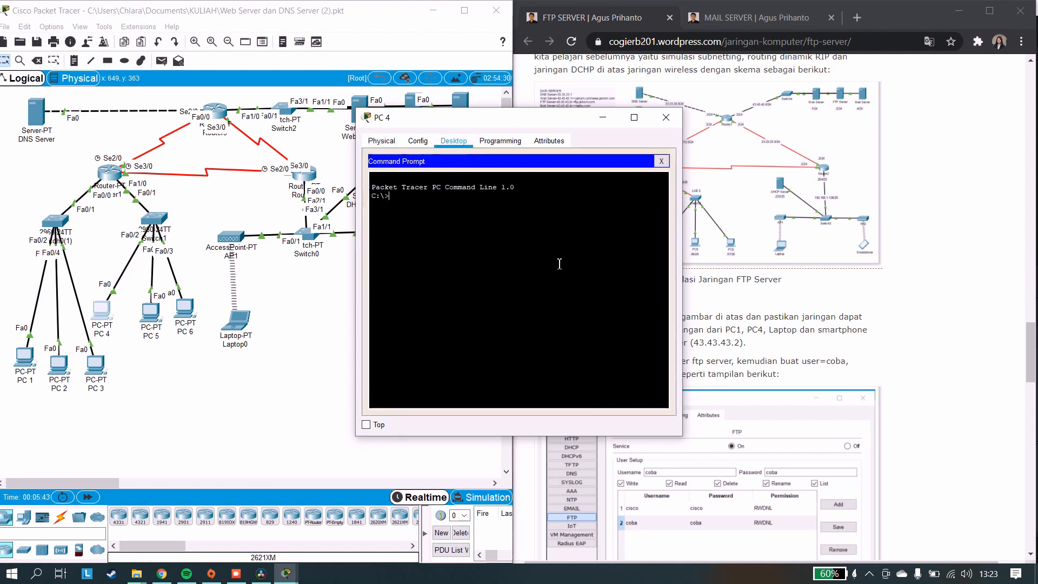
text(ping 43.43.43.2)
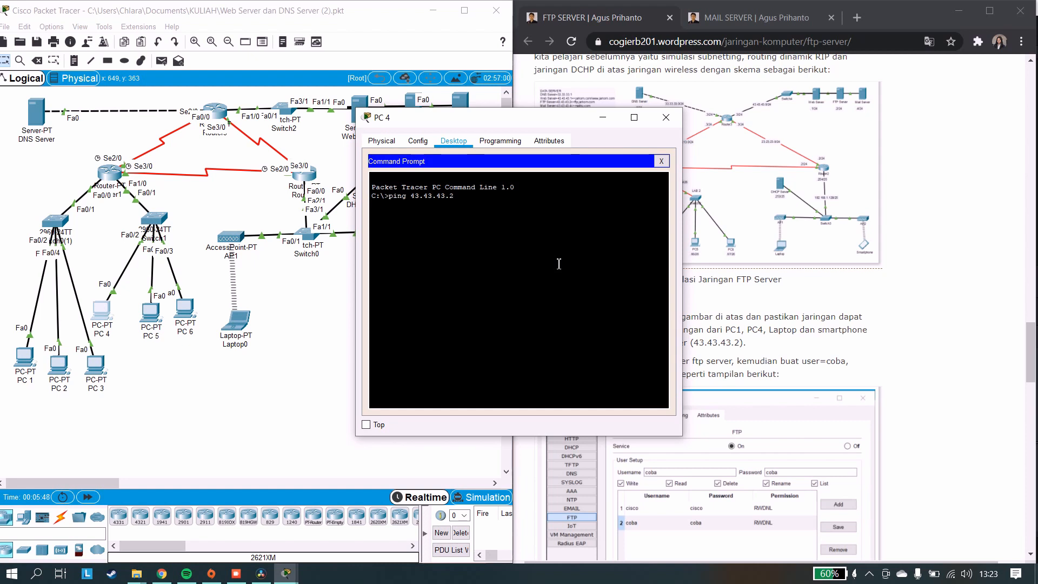
key(Return)
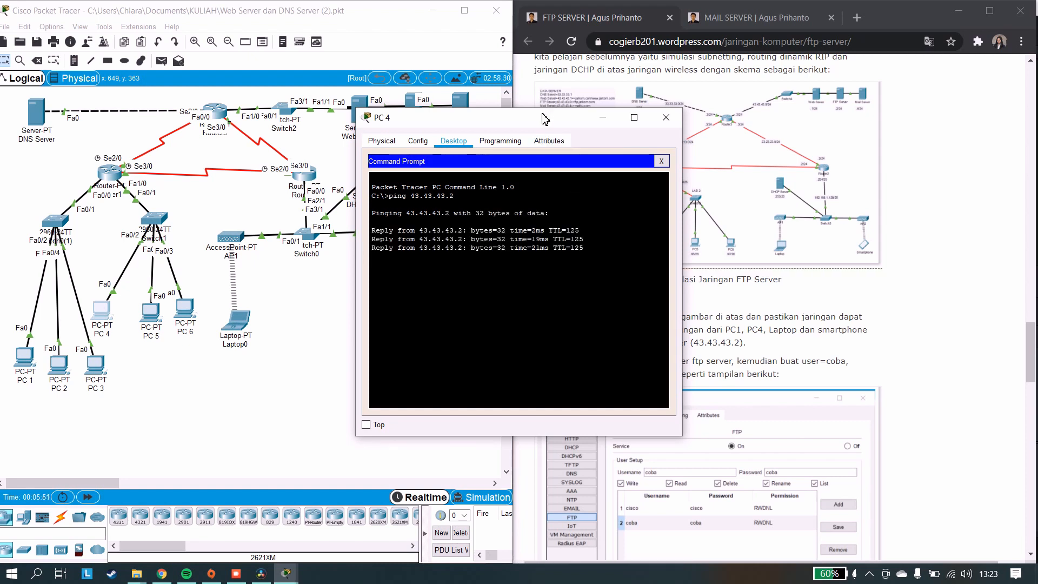
drag(547, 117, 444, 166)
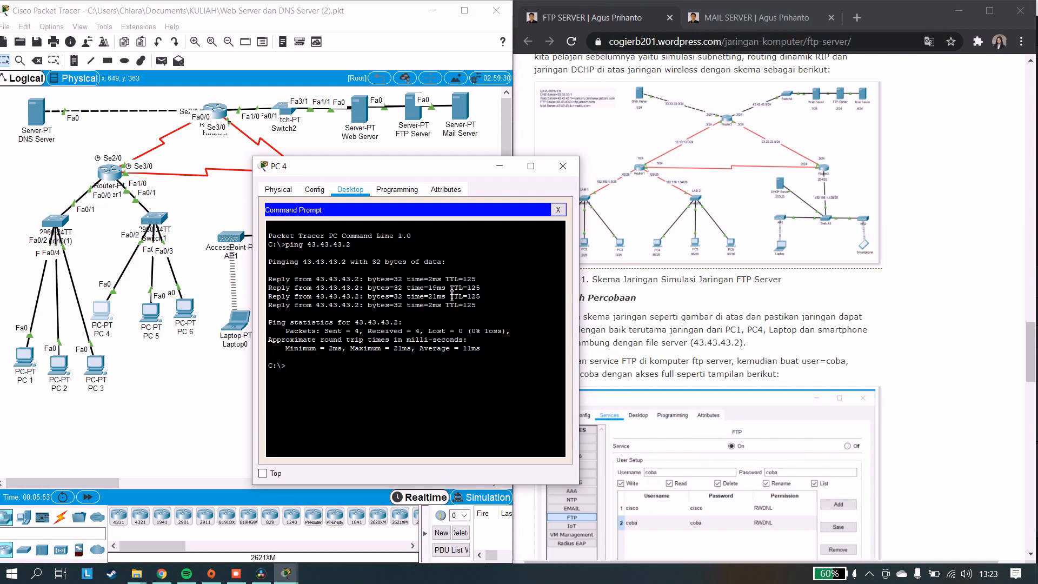
click(562, 166)
Run ping 43.43.43.2 from Laptop0's Command Prompt to check its link to the FTP server, and close the device window
click(239, 325)
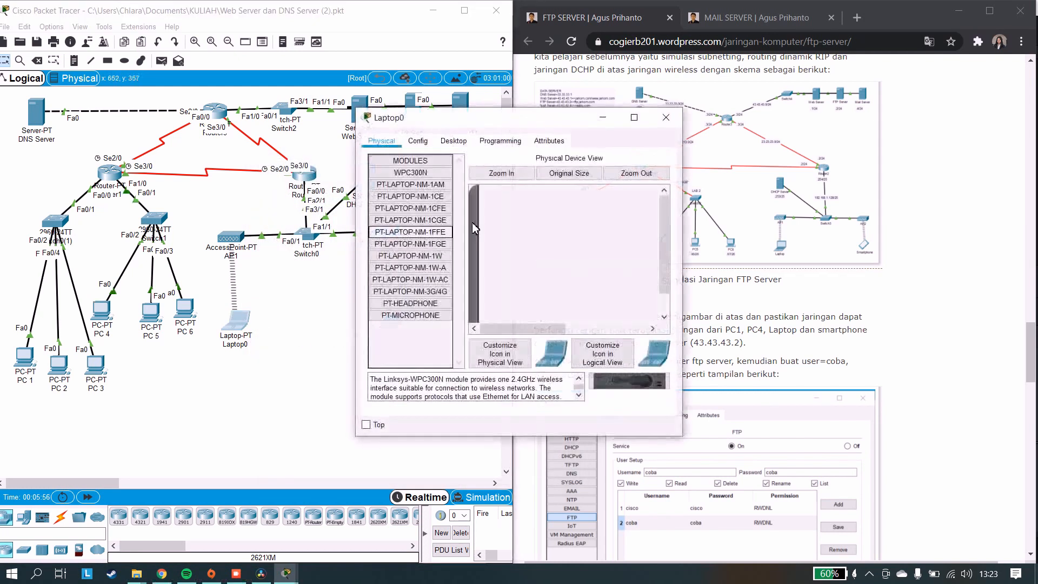
click(453, 141)
click(598, 213)
text(ping 43.43.43.2)
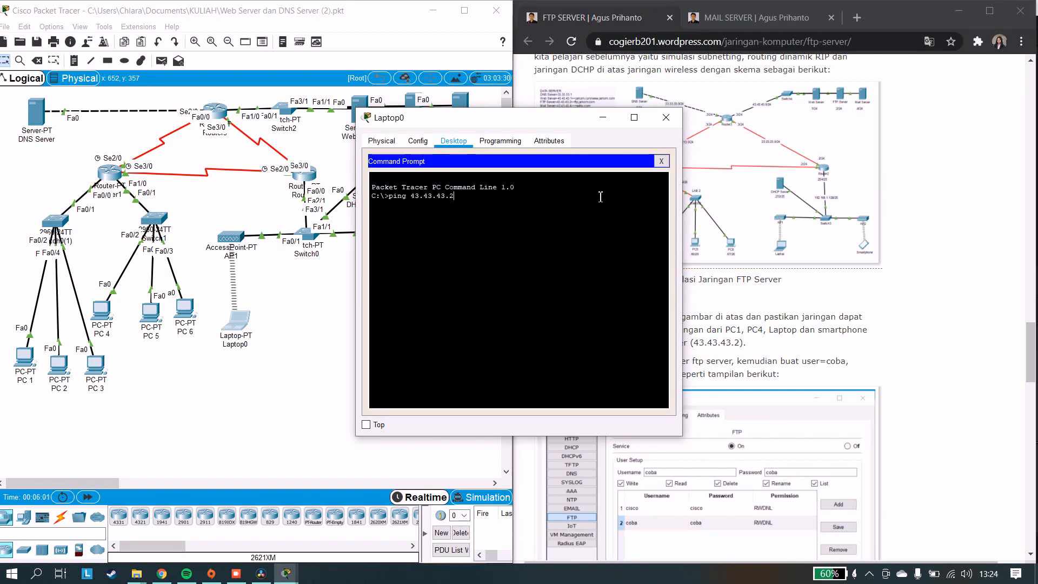
key(Return)
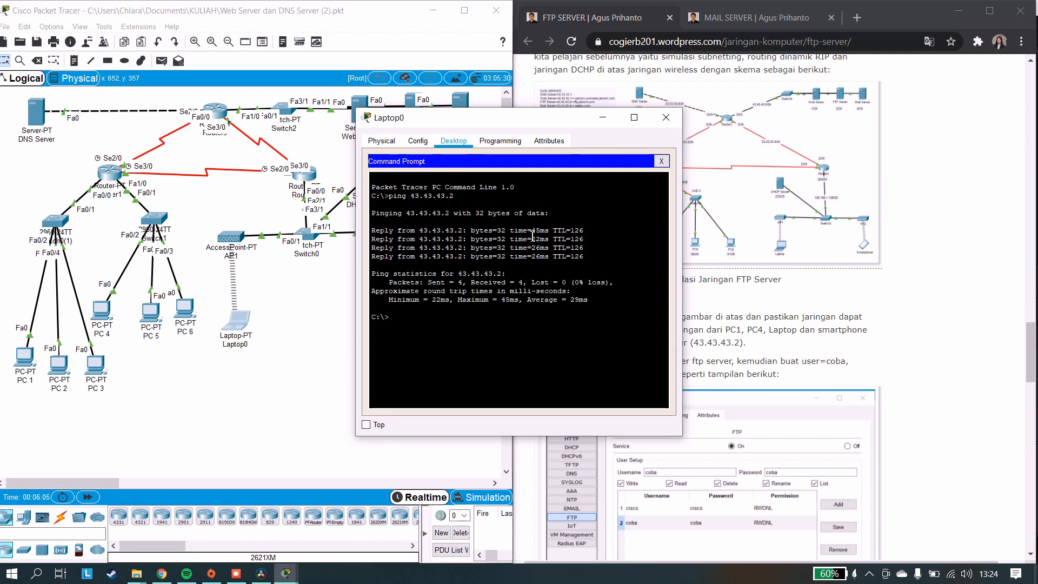
click(666, 117)
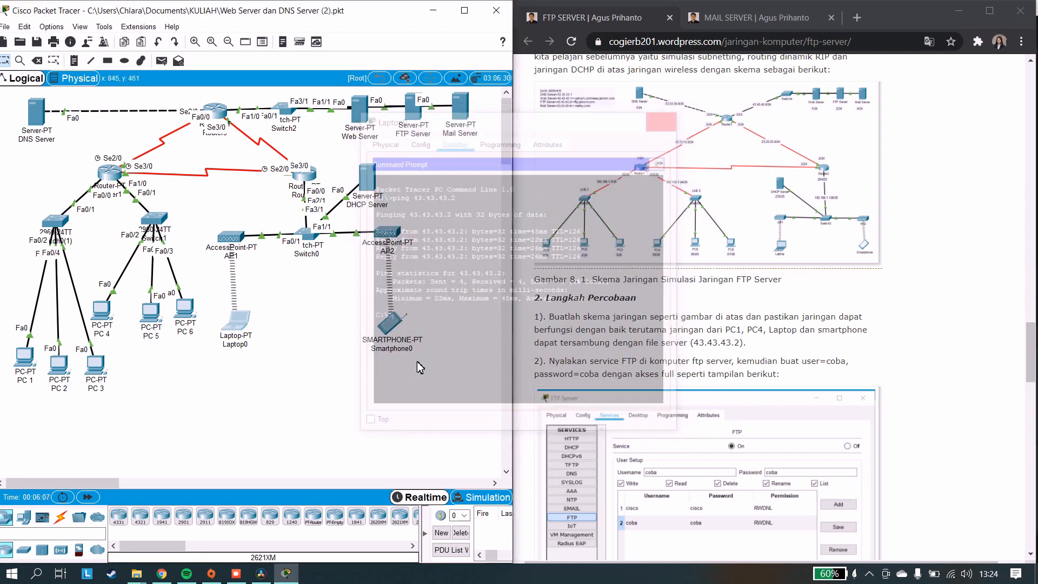
Check Smartphone0's connection to the FTP server by running ping 43.43.43.2 in its Command Prompt
click(382, 325)
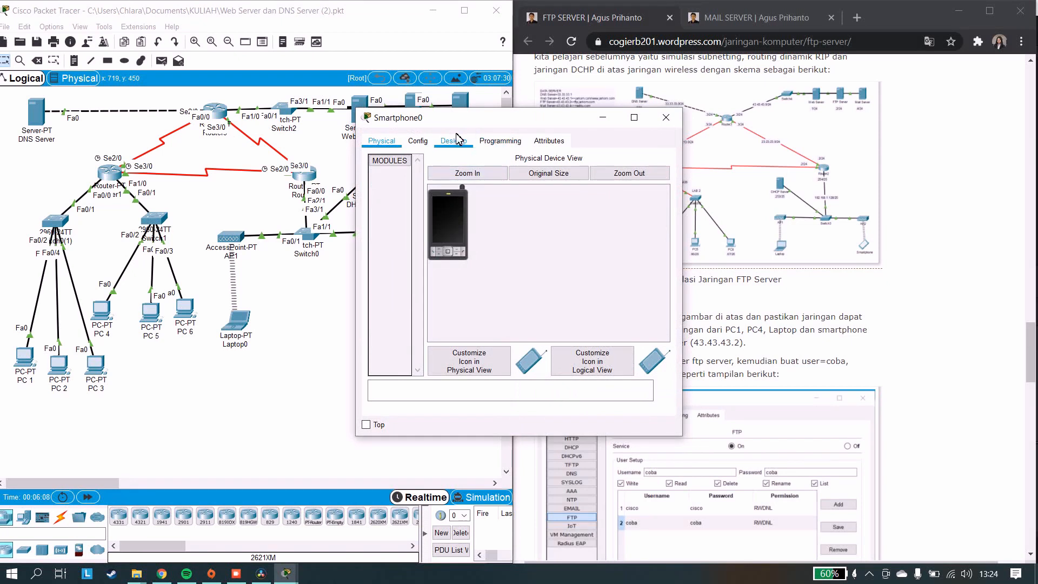
click(453, 140)
click(532, 203)
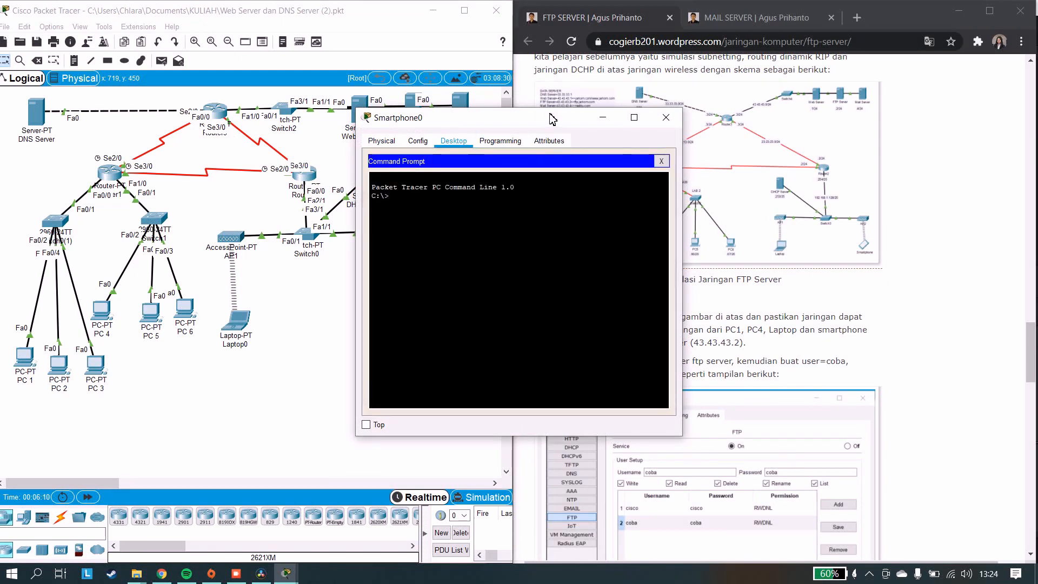
drag(551, 116, 322, 206)
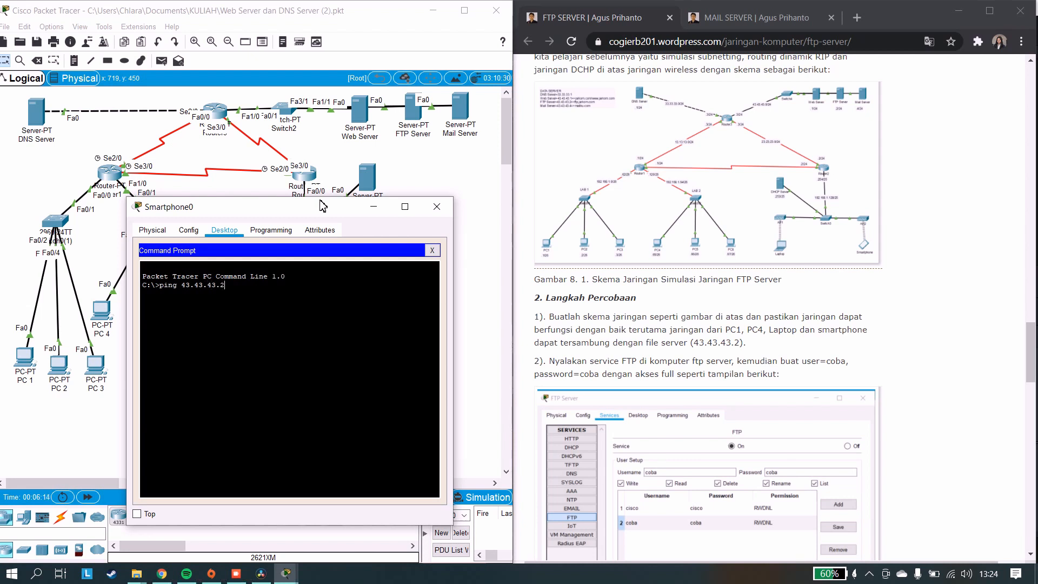
key(Return)
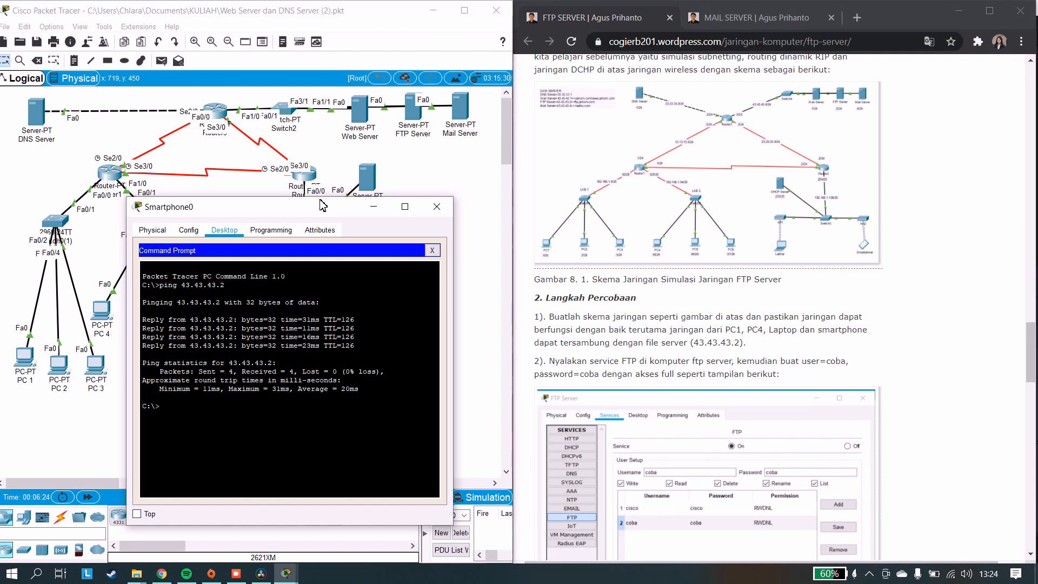
Close Smartphone0's window, and remove the coba user account from the FTP Server's FTP service
click(436, 206)
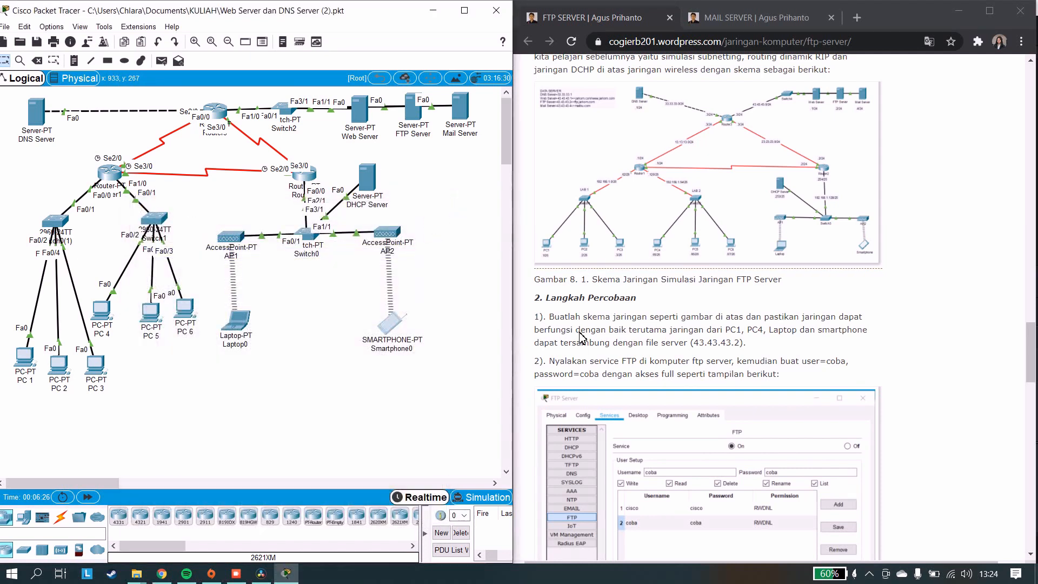
scroll(657, 400, down, 3)
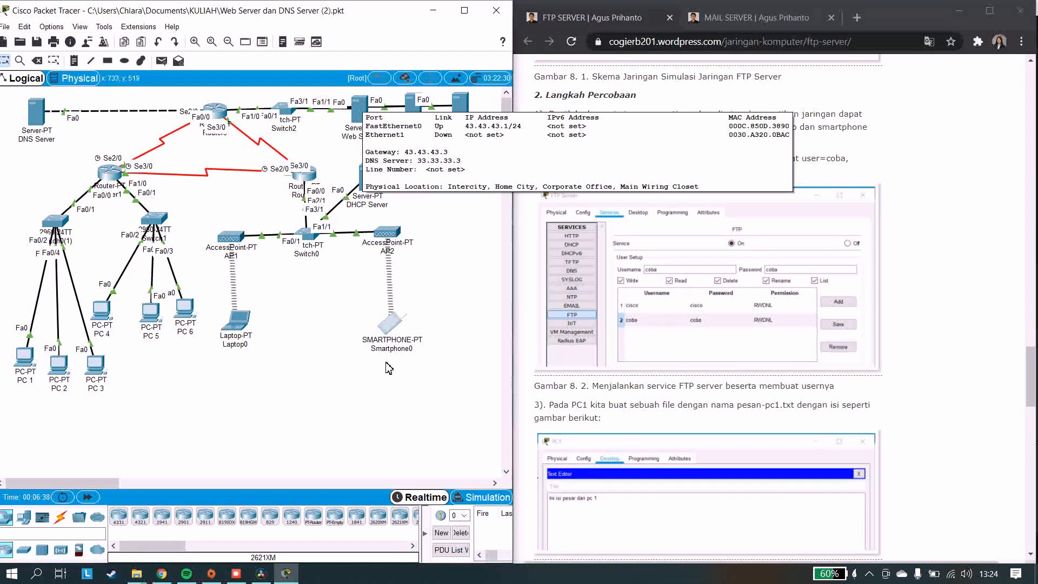
click(412, 108)
click(454, 141)
drag(454, 117, 187, 148)
click(139, 311)
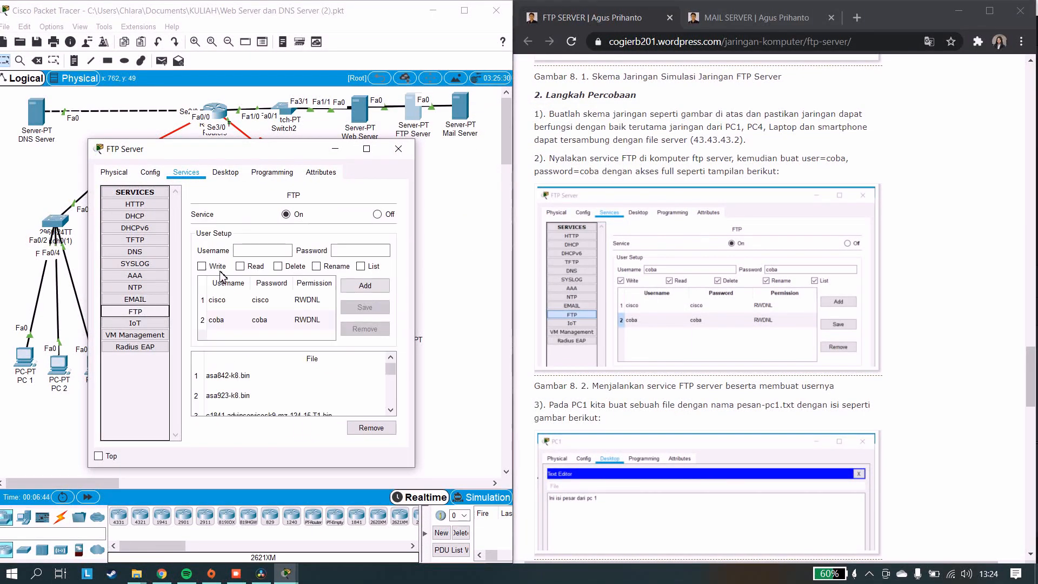
click(293, 318)
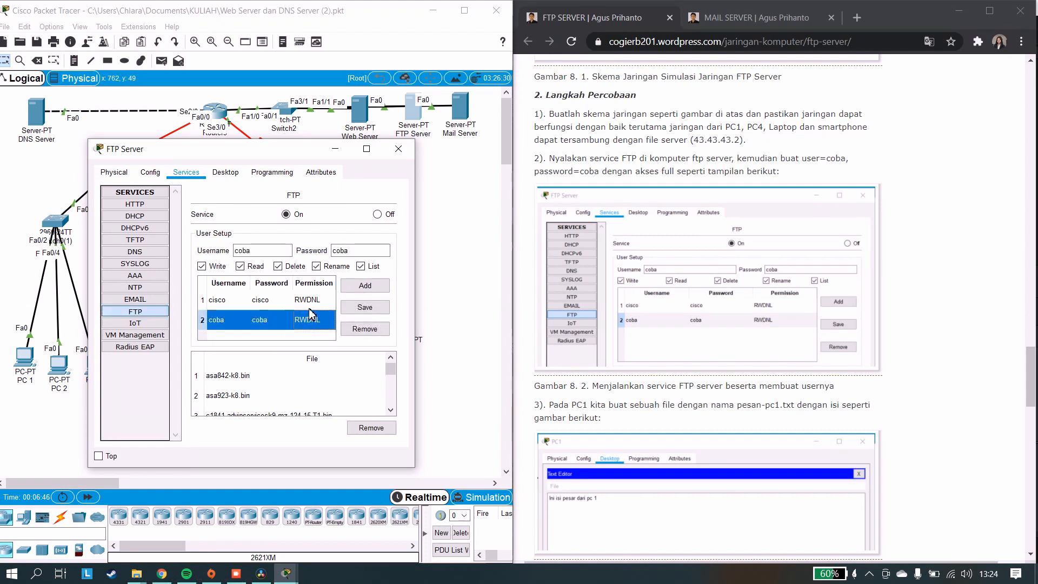
click(365, 329)
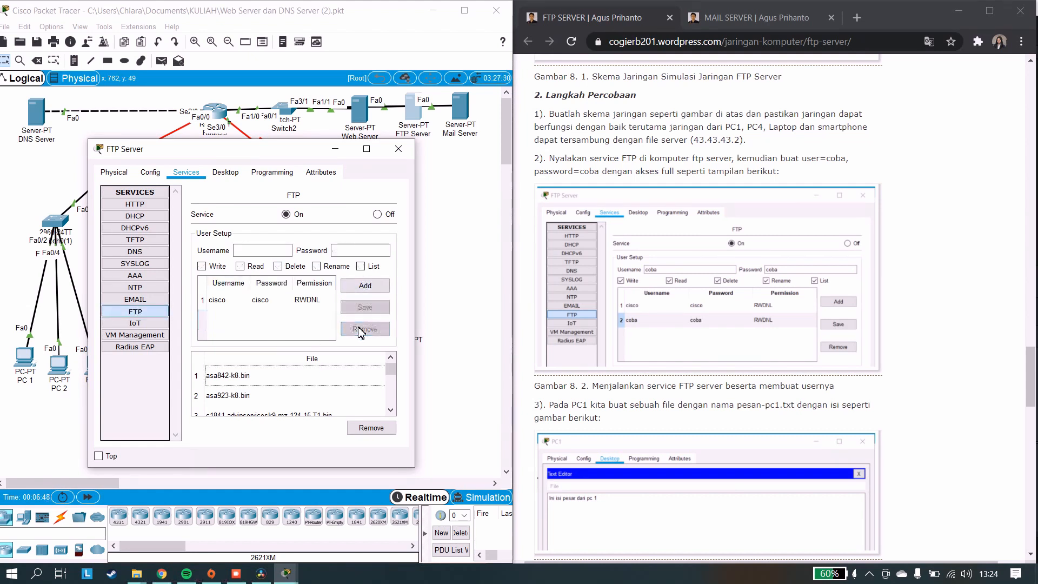
Add FTP user coba with its account password and Write, Read, Delete, Rename and List permissions, and close the server window
click(259, 250)
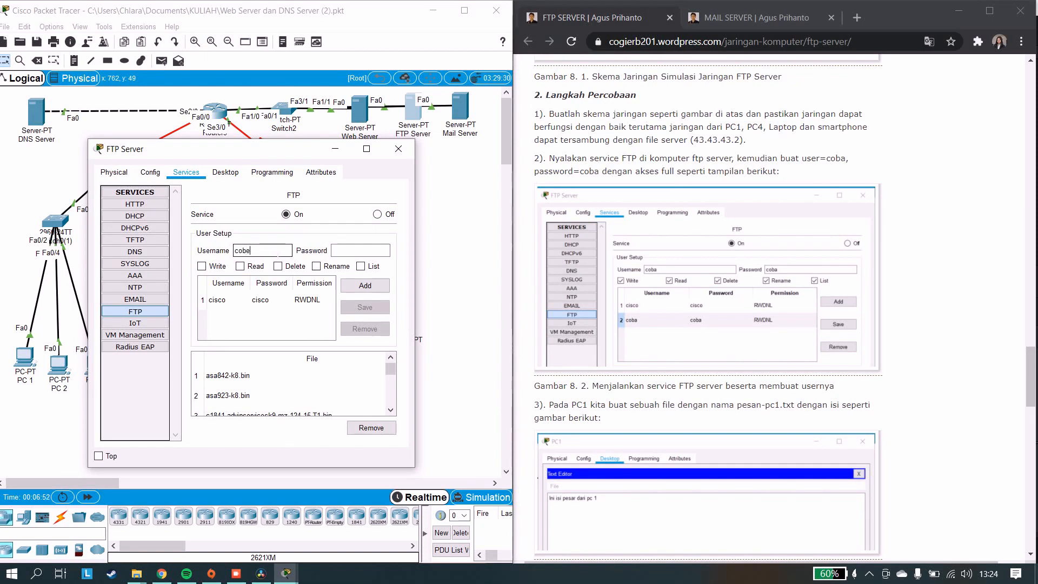
click(347, 250)
click(201, 267)
click(240, 266)
click(277, 266)
click(316, 266)
click(360, 266)
click(367, 285)
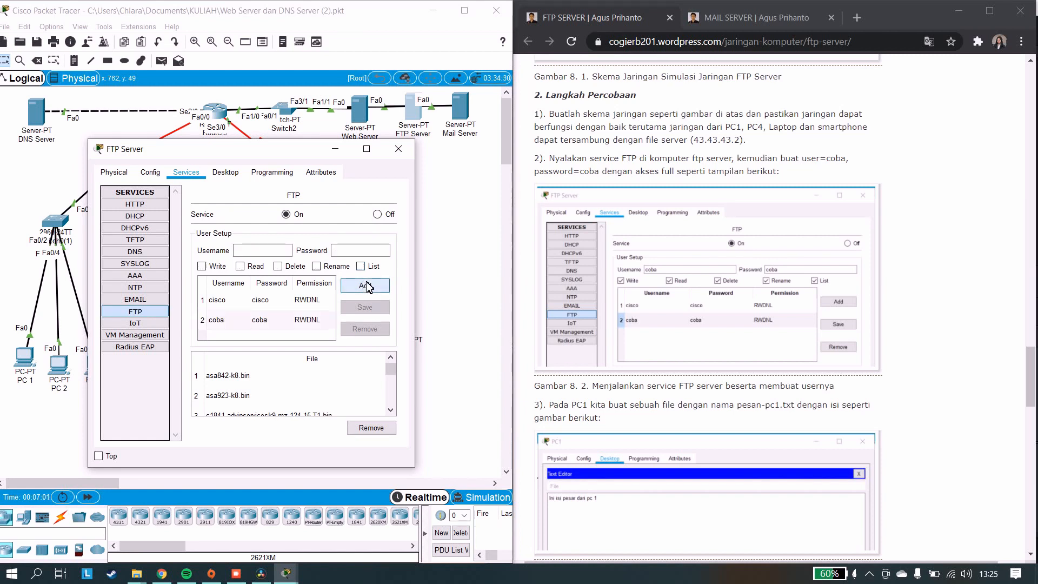
click(311, 320)
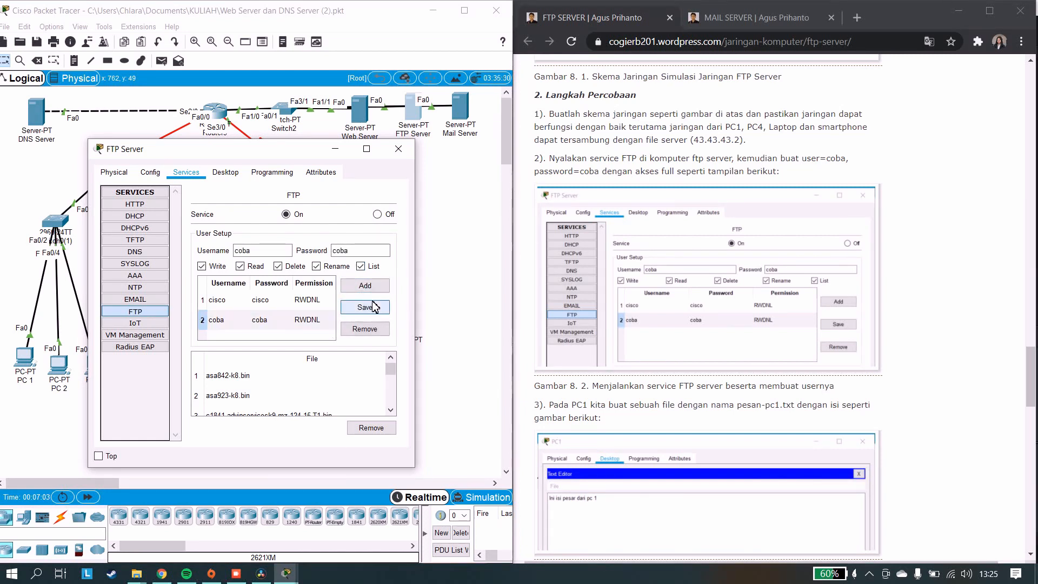
click(399, 150)
Open the Text Editor on PC 1 and write the message "Ini isi pesan dari pc 1"
scroll(708, 275, down, 2)
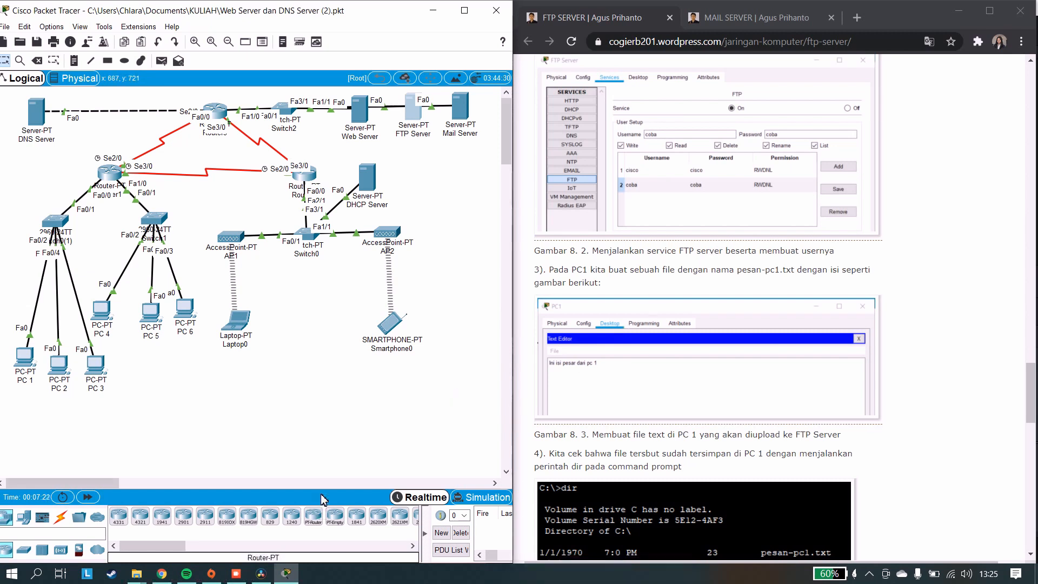
click(24, 357)
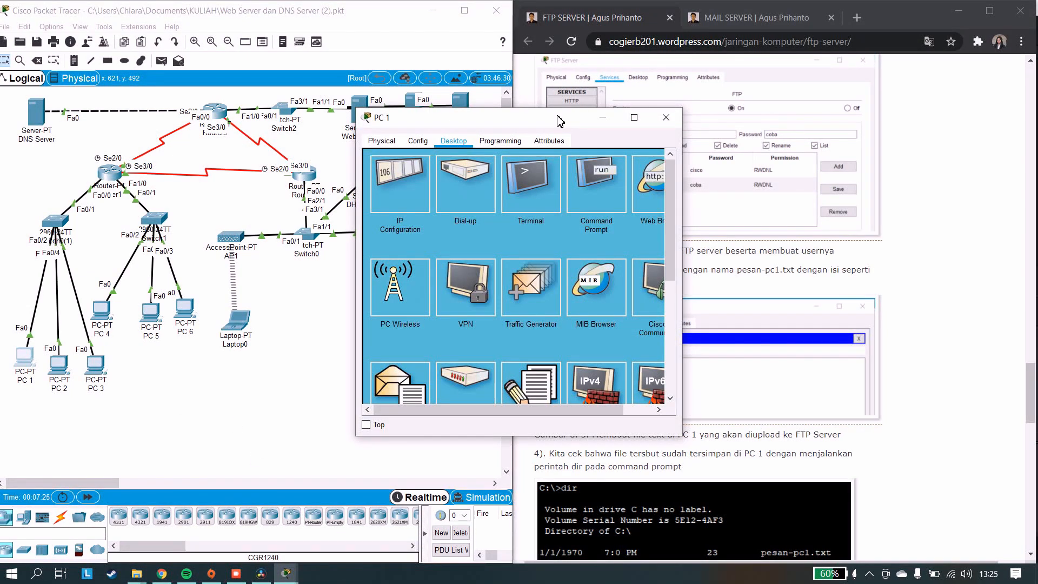
drag(559, 120, 348, 129)
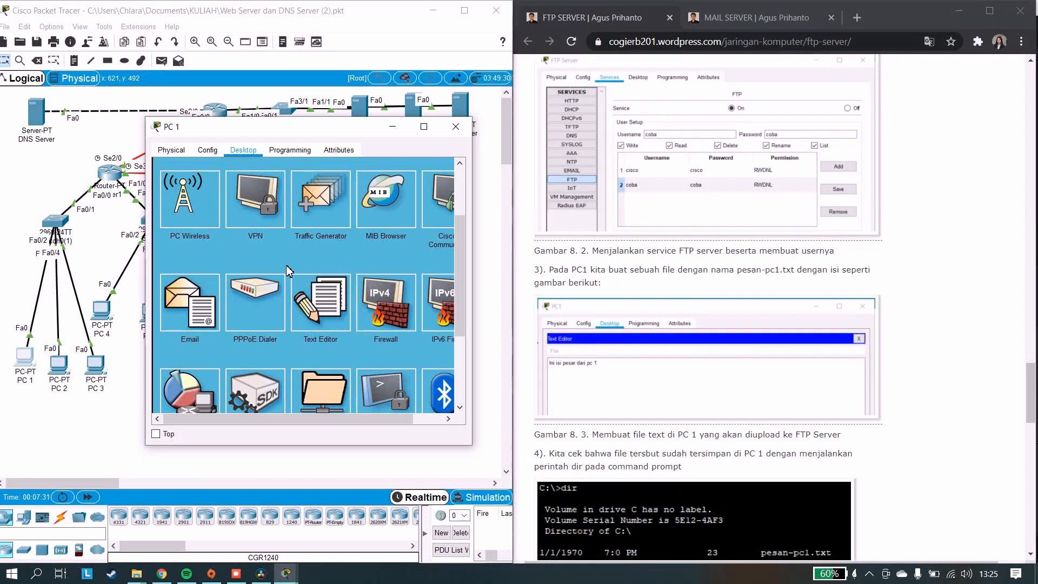
scroll(325, 246, up, 2)
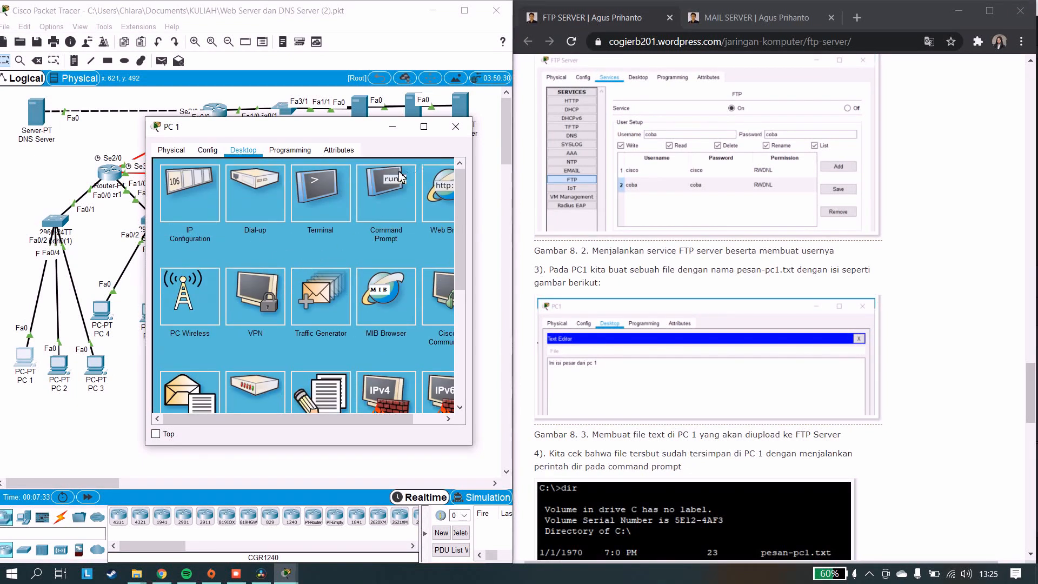
scroll(365, 269, down, 2)
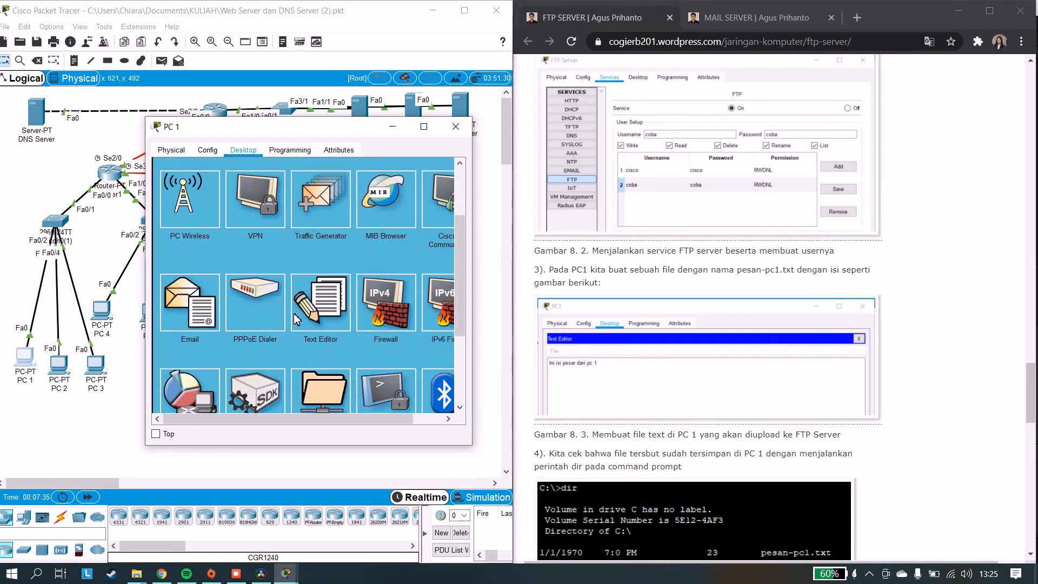
click(307, 315)
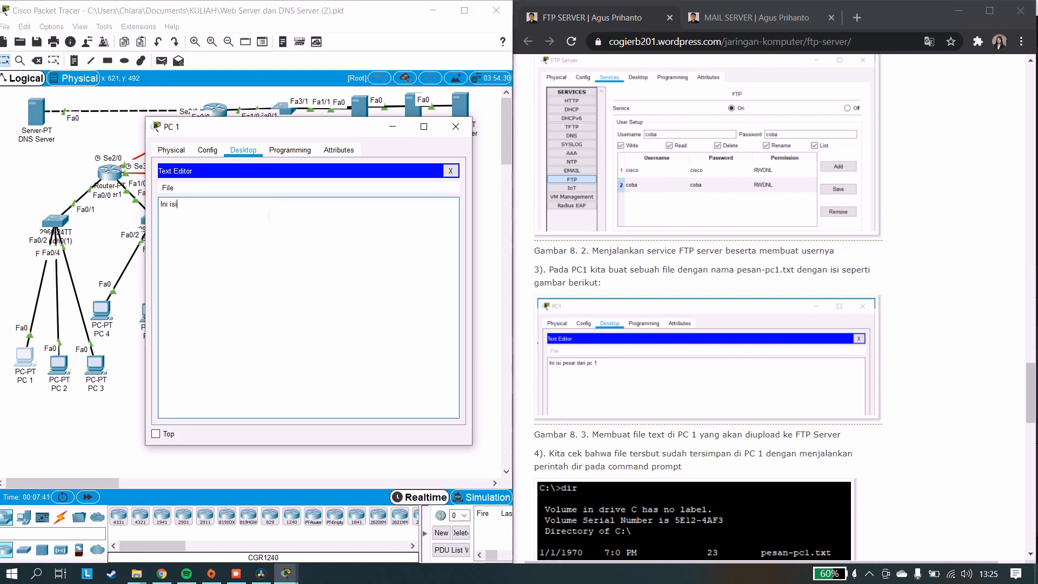
text(Ini isi pesan dari pc 1)
Save the message on PC 1 as pesan-pc1.txt and close the device window
click(168, 188)
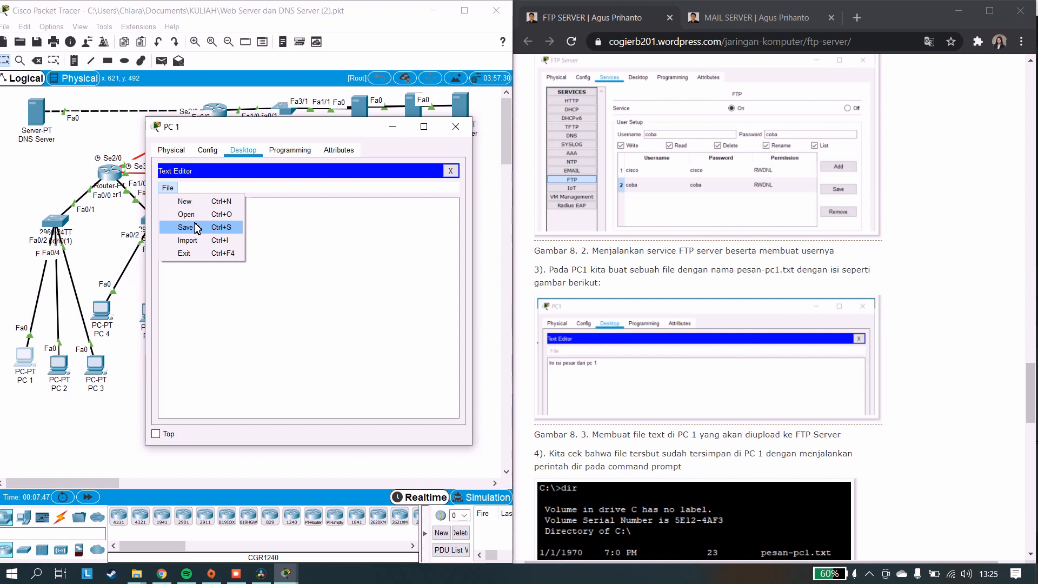
click(192, 227)
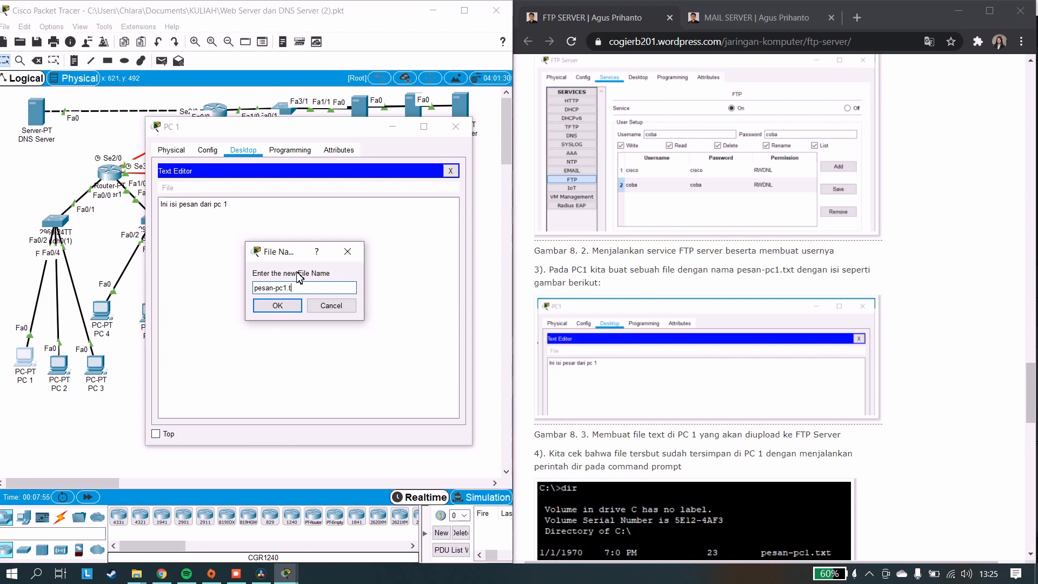
key(Return)
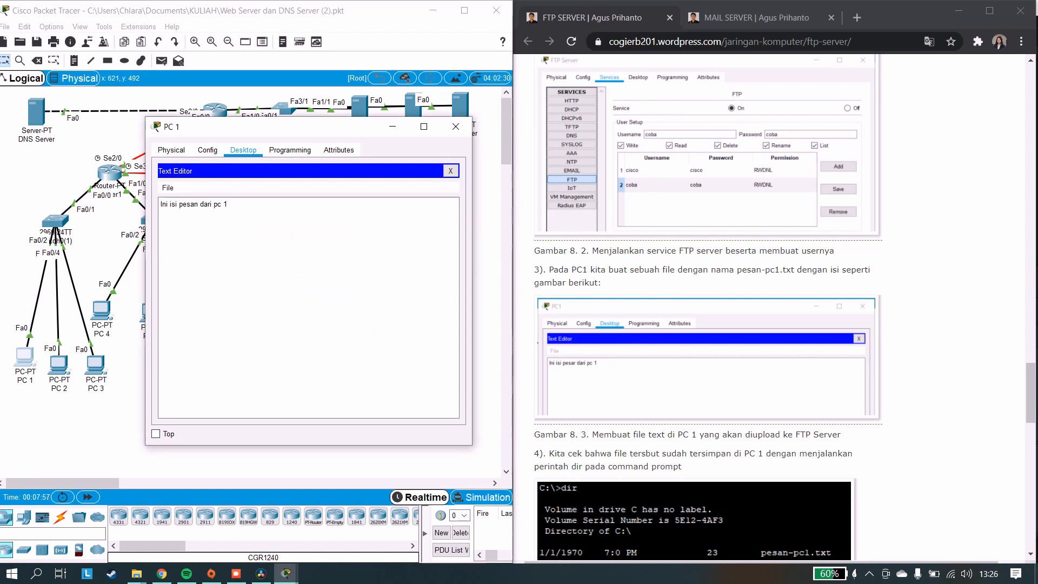
click(449, 129)
Run dir in PC 1's Command Prompt to check that pesan-pc1.txt is stored there
scroll(680, 409, down, 1)
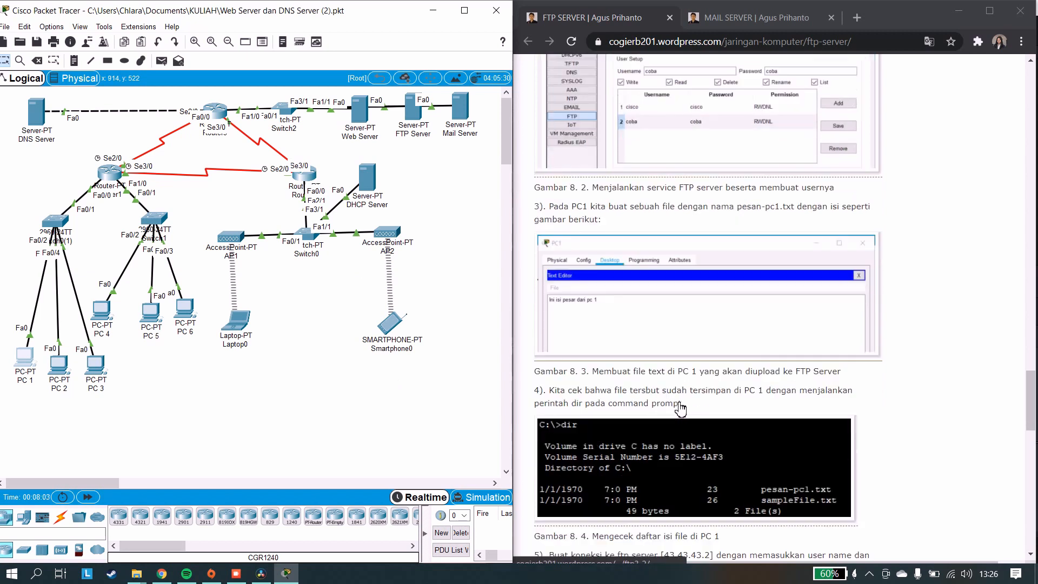
scroll(680, 409, down, 1)
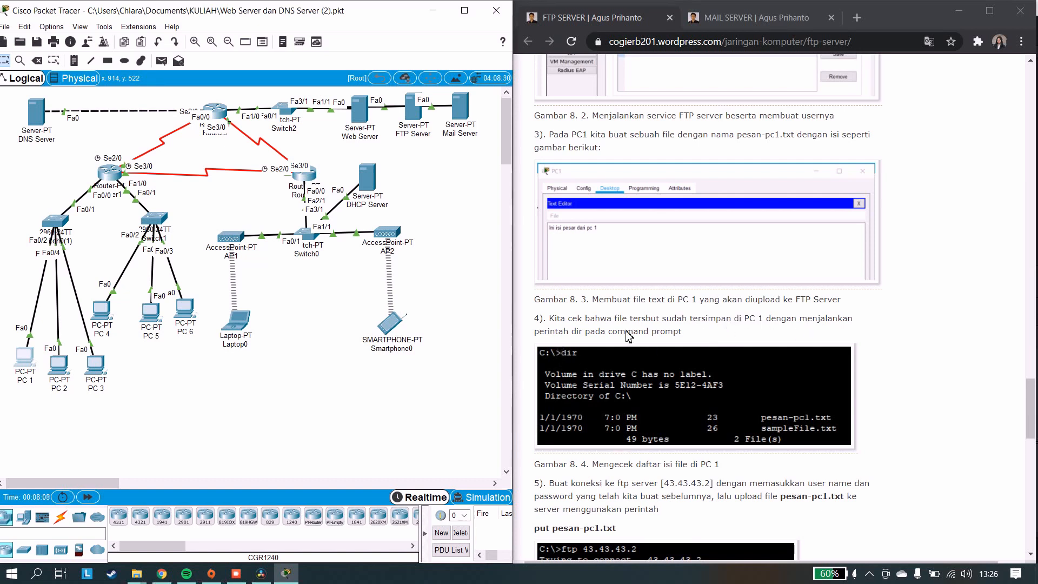
click(24, 355)
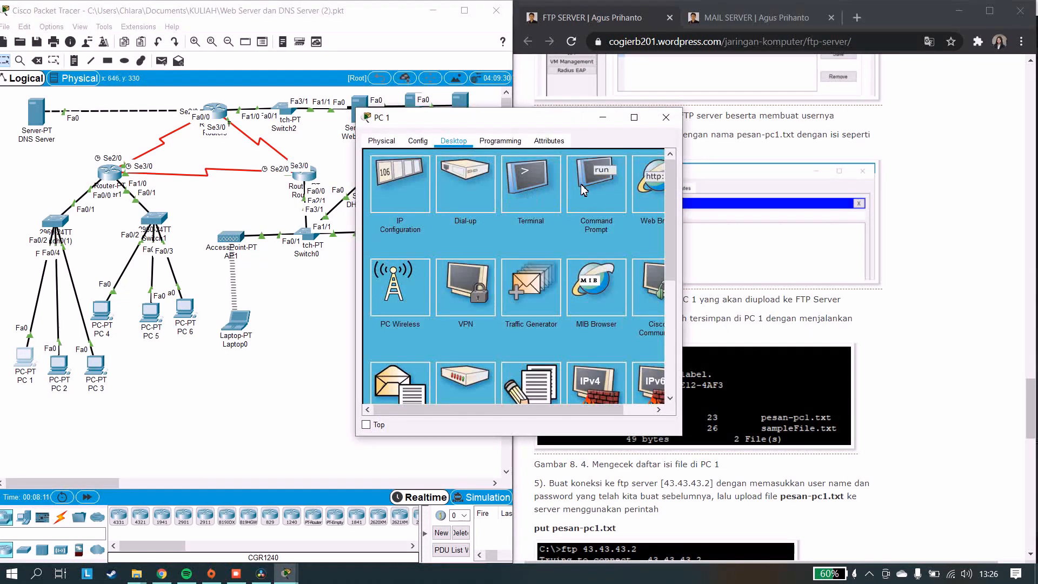
click(583, 189)
text(dir)
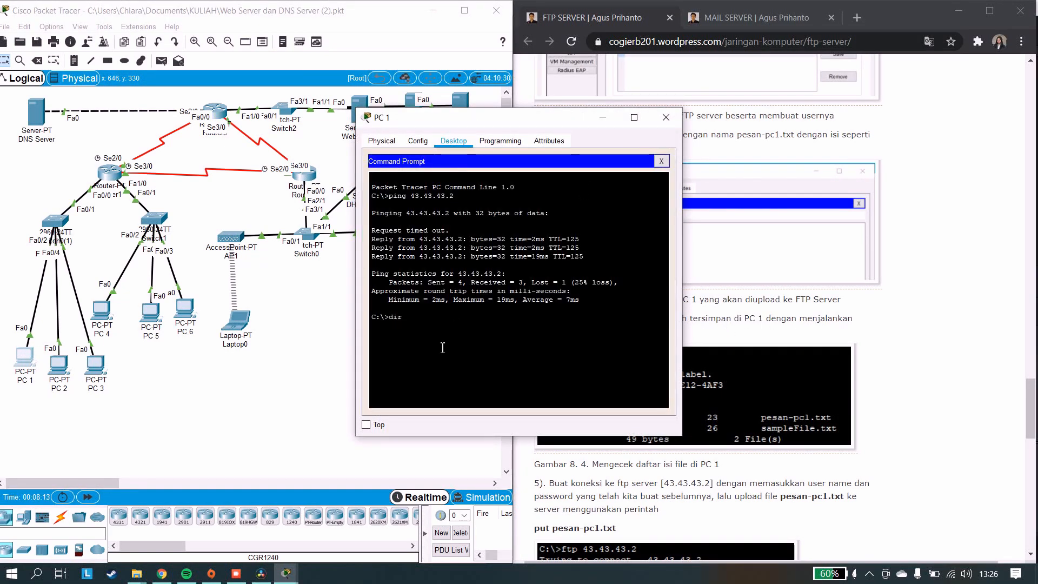
key(Return)
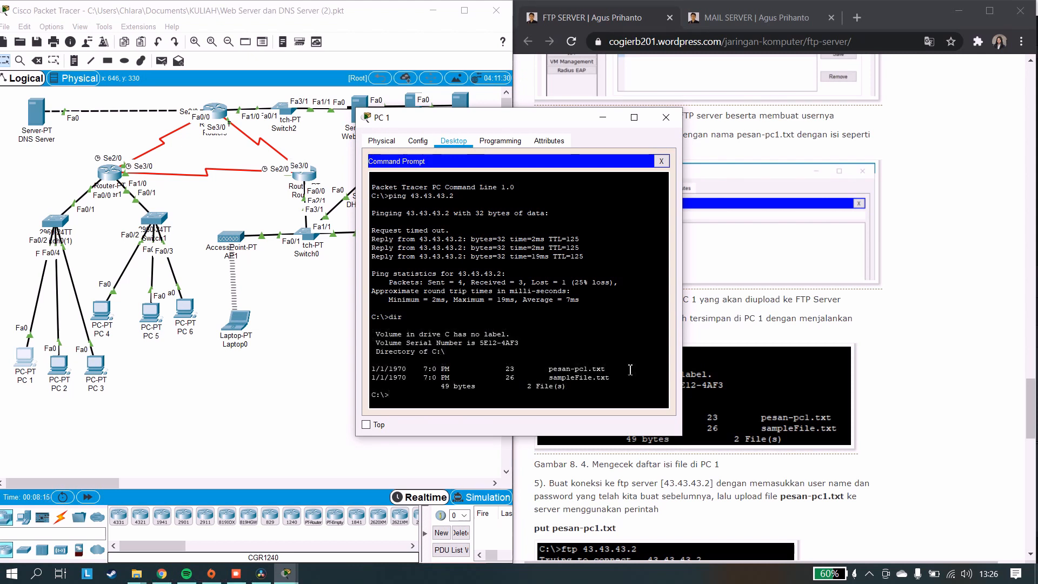
drag(609, 369, 635, 369)
Connect PC 1 to the server with ftp 43.43.43.2, and log in with username coba and the account password
drag(584, 117, 395, 123)
scroll(682, 464, down, 3)
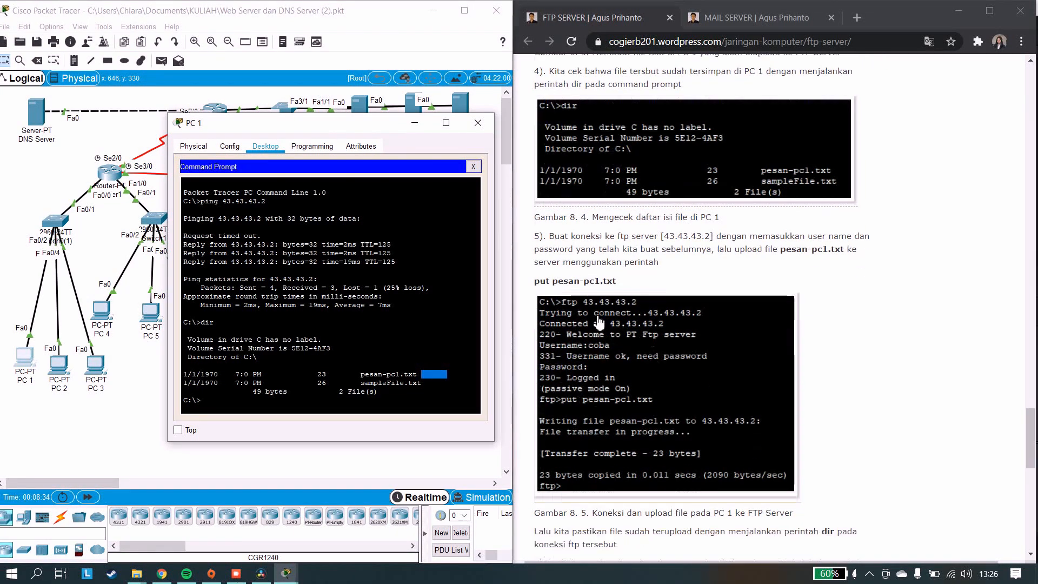
scroll(594, 339, down, 1)
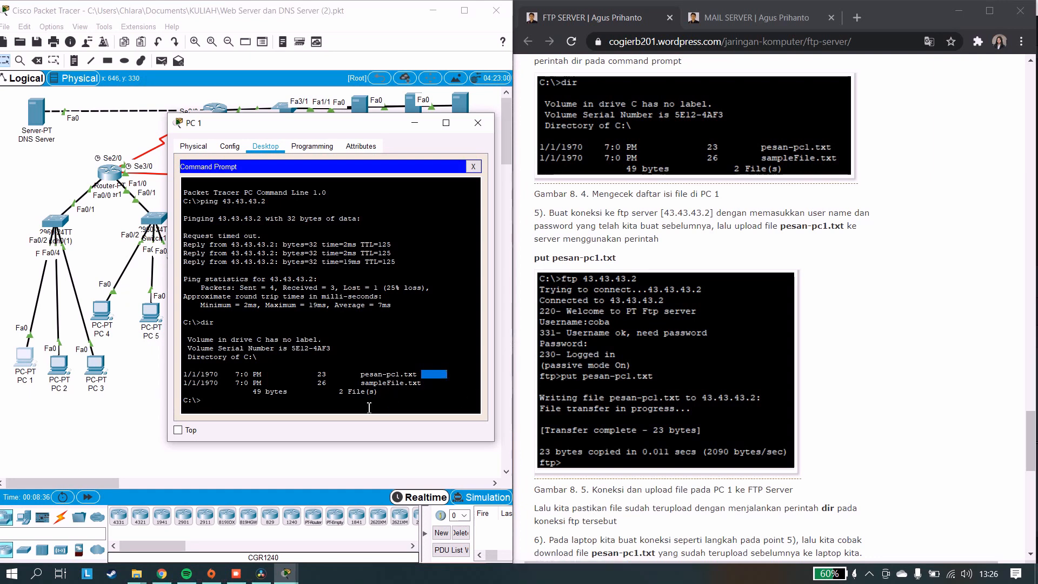
click(328, 407)
text(ftp 43.43.43.2)
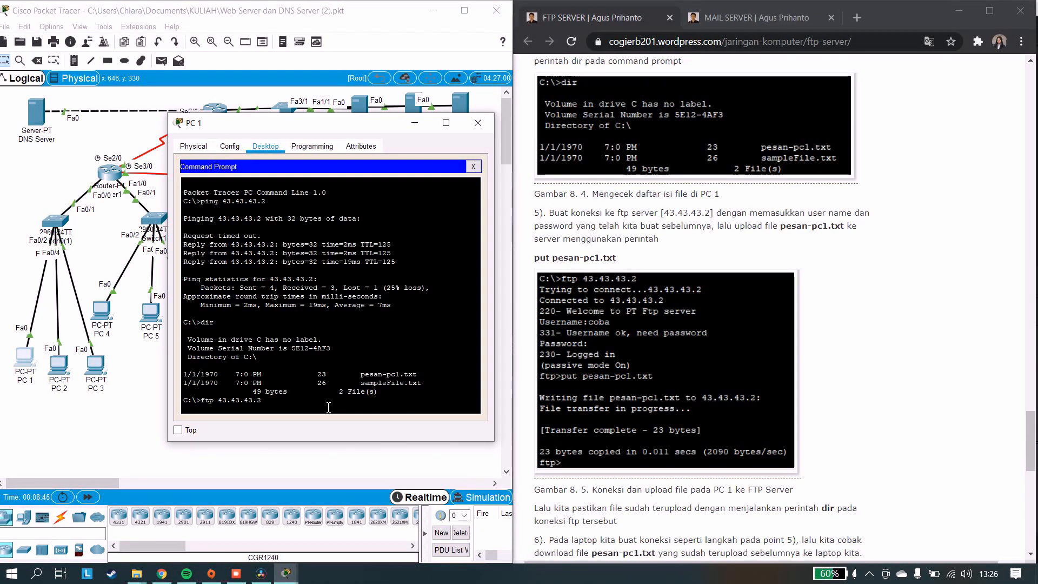
key(Return)
text(coba)
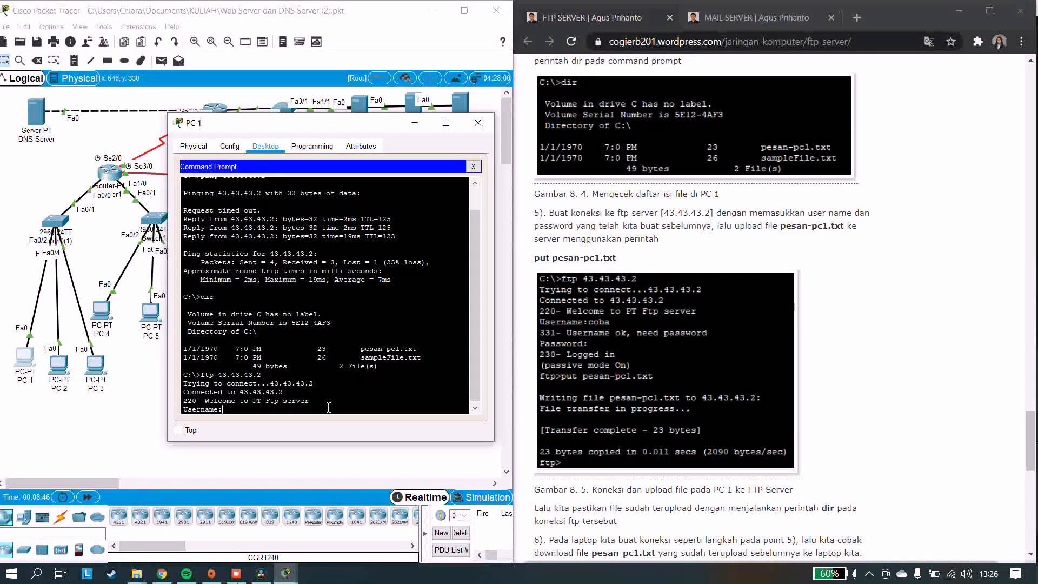
key(Return)
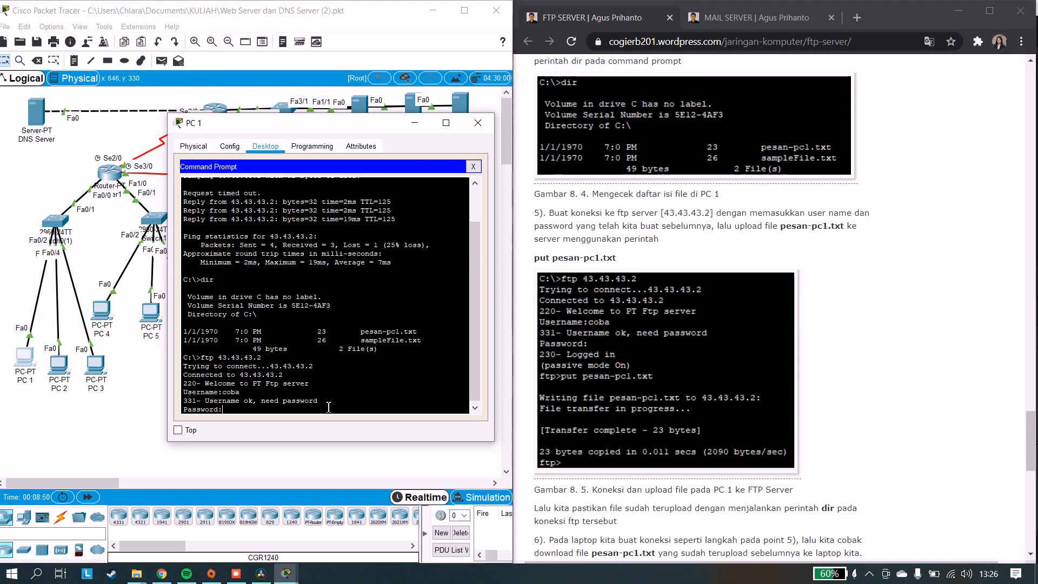
key(Return)
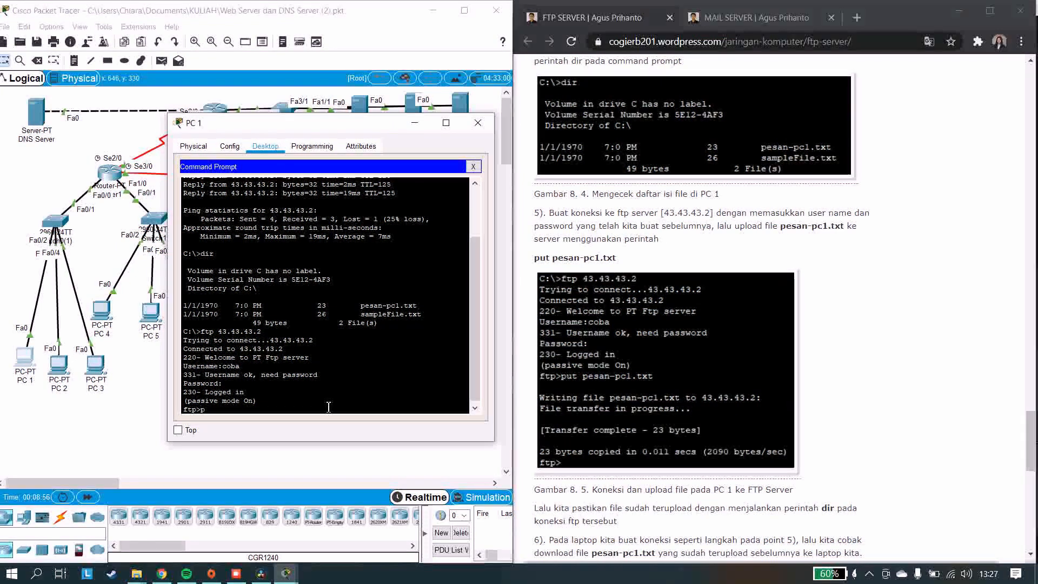
Upload the text file from PC 1 to the FTP server with put pesan-pc1.txt
text(put pesan-)
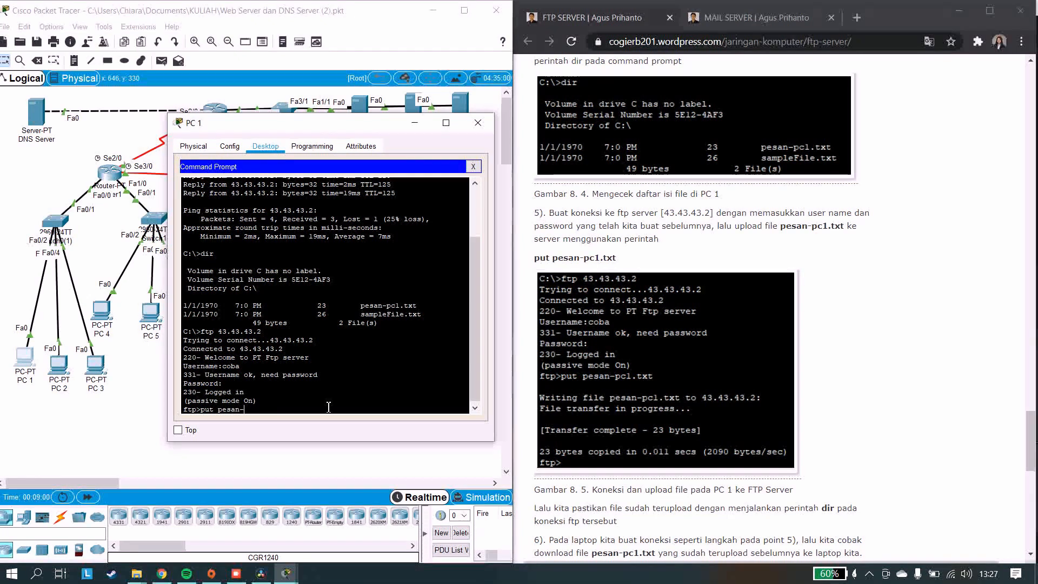
text(pc1)
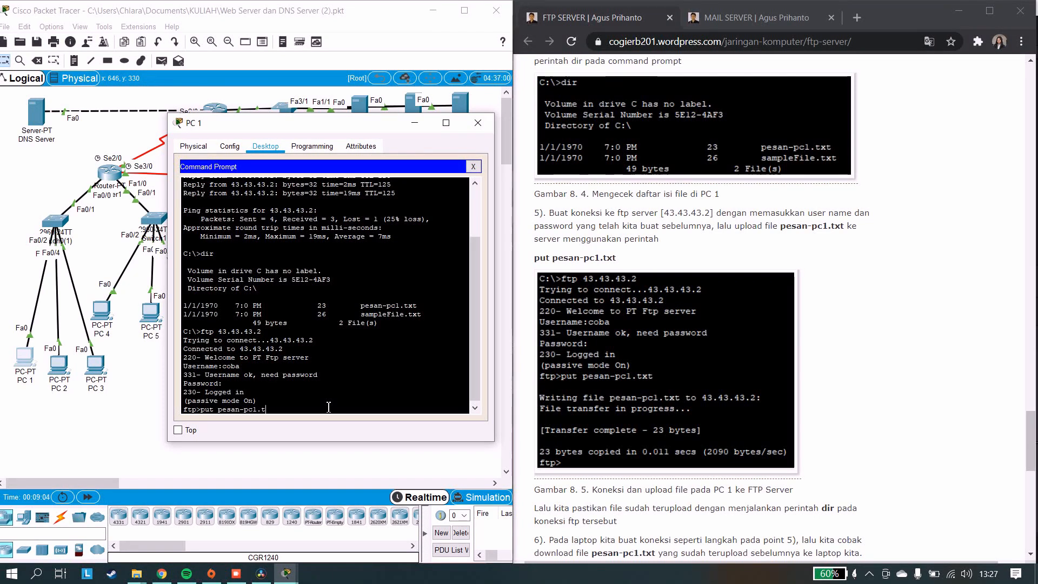
text(.txt)
key(Return)
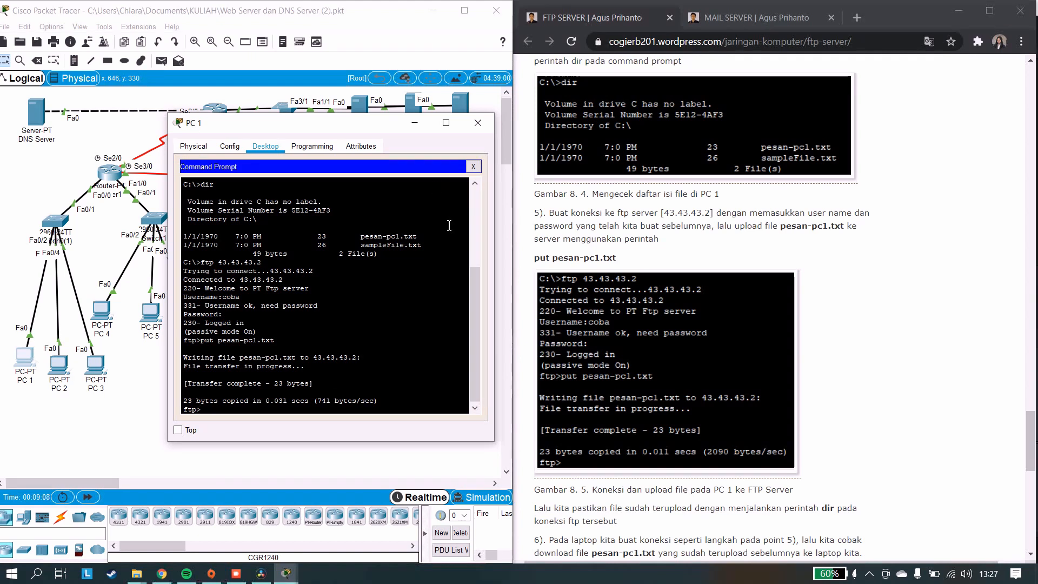
Run dir in the FTP session to check the server's file list for pesan-pc1.txt, and close PC 1's window
scroll(670, 359, down, 2)
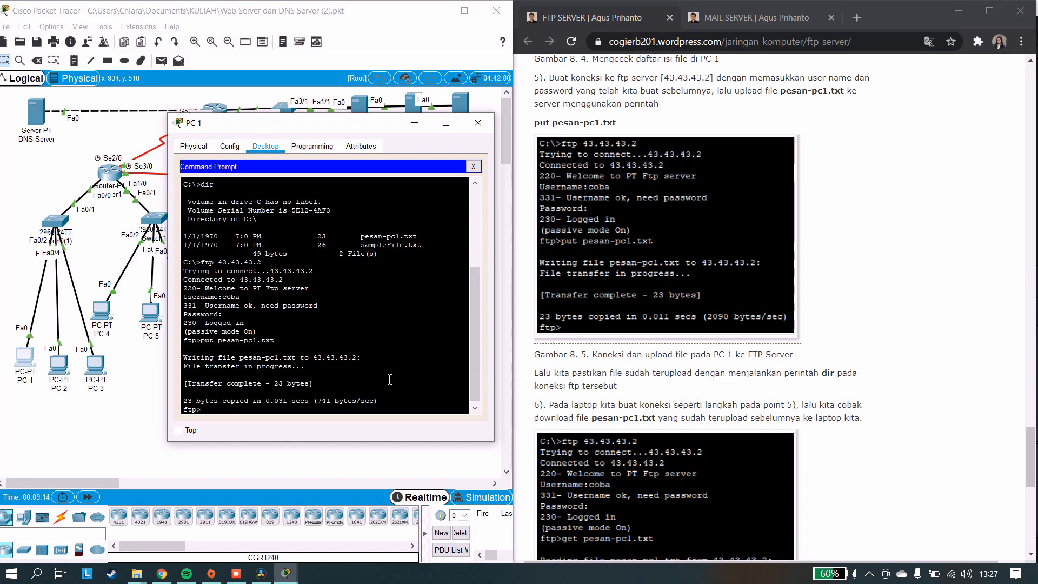
text(dir)
key(Return)
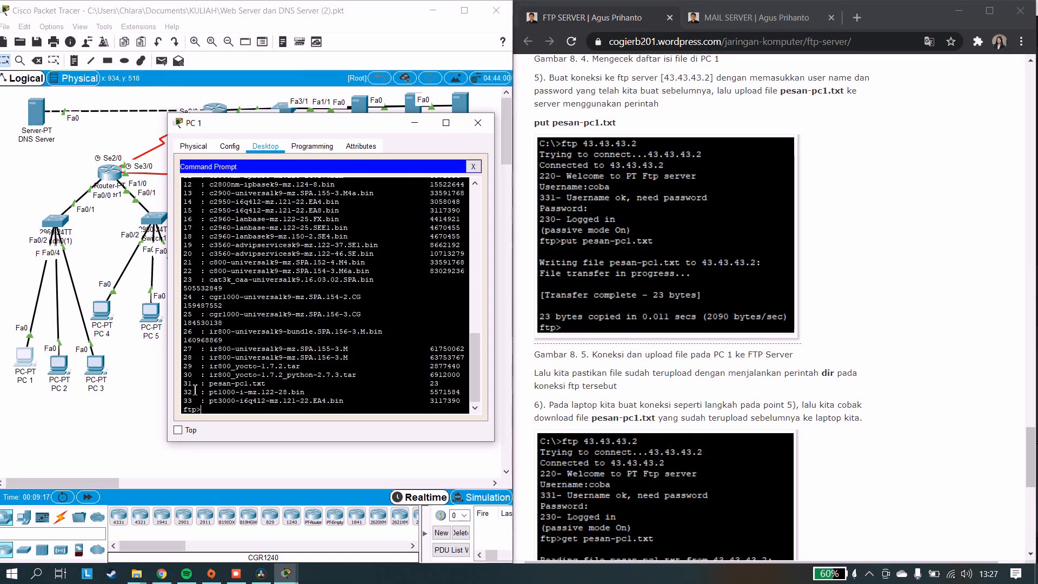
drag(205, 383, 449, 384)
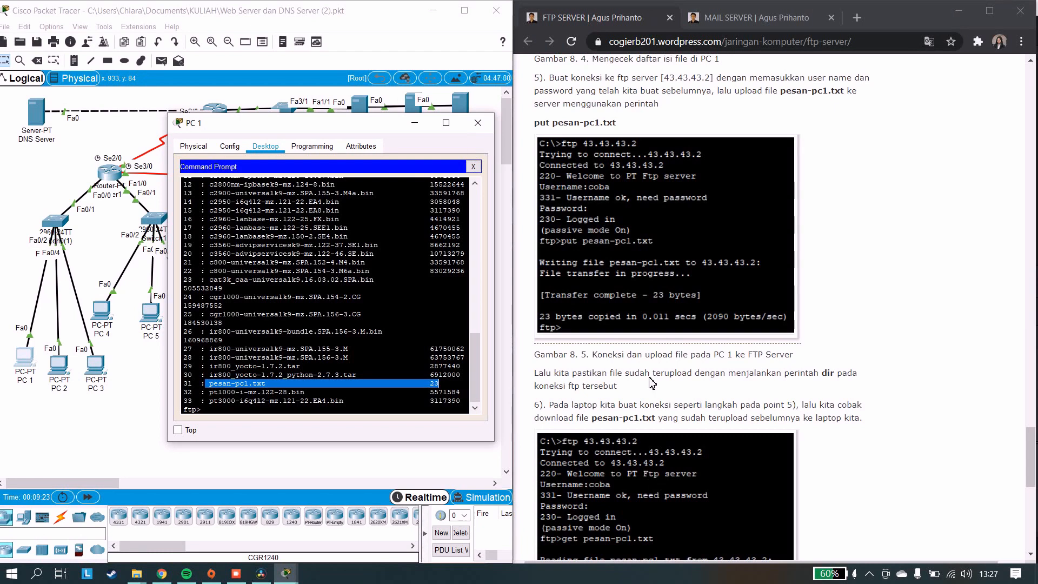
scroll(651, 382, down, 4)
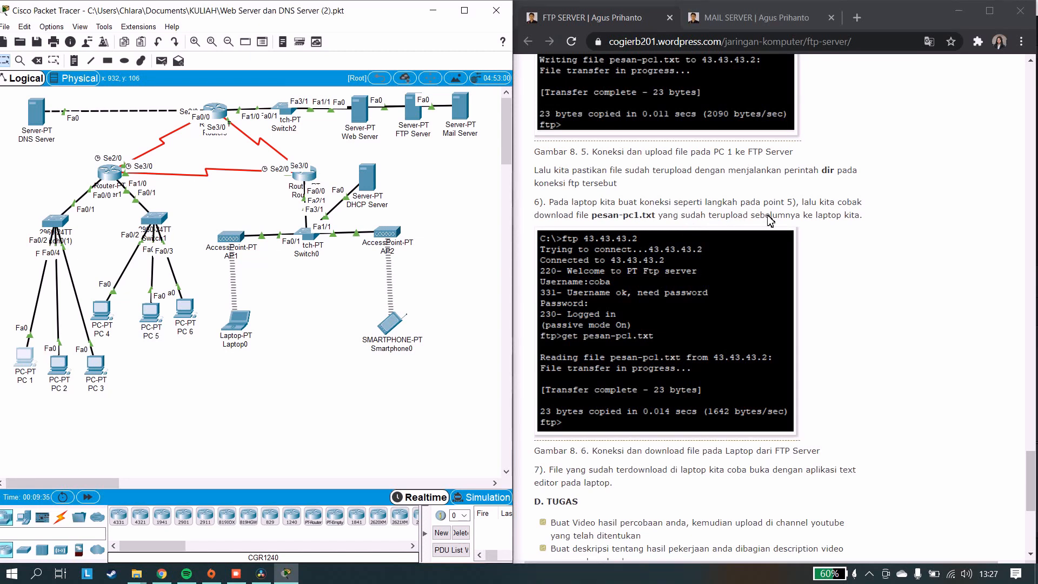
Connect Laptop0 to the FTP server from its Command Prompt with ftp 43.43.43.2, and log in with username coba and the account password
click(234, 326)
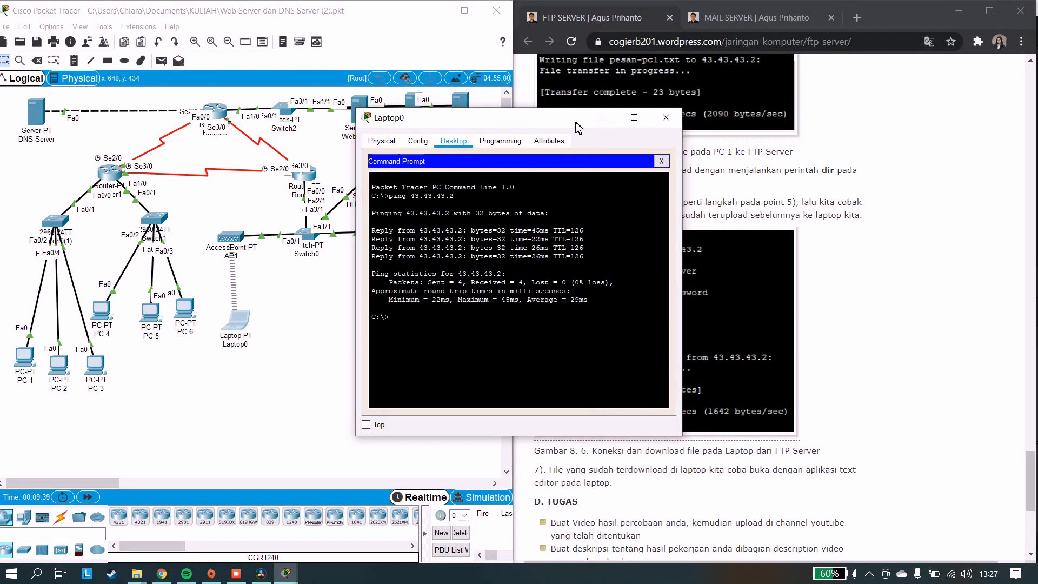
drag(577, 127, 385, 159)
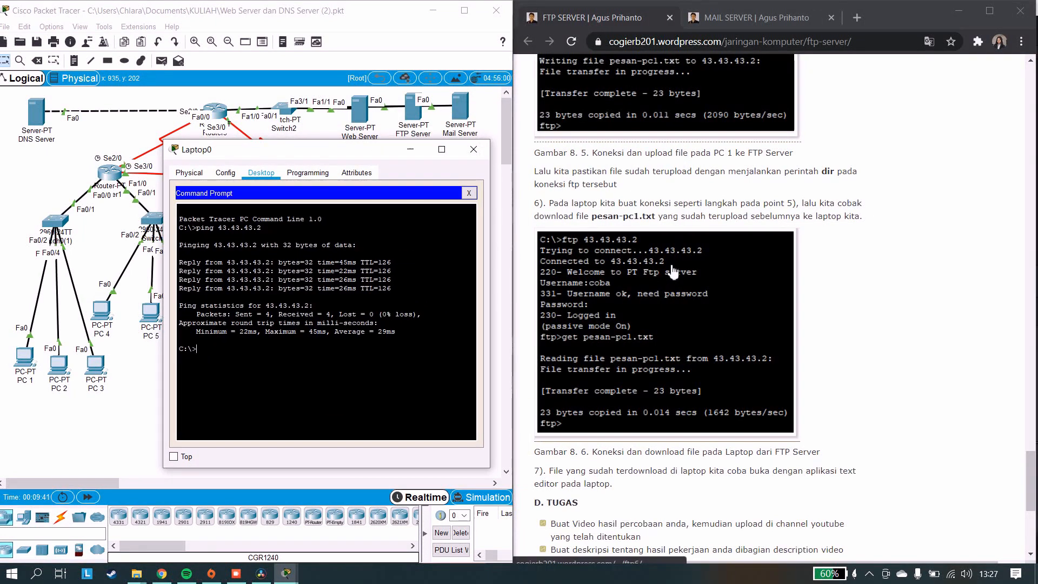
scroll(672, 272, up, 3)
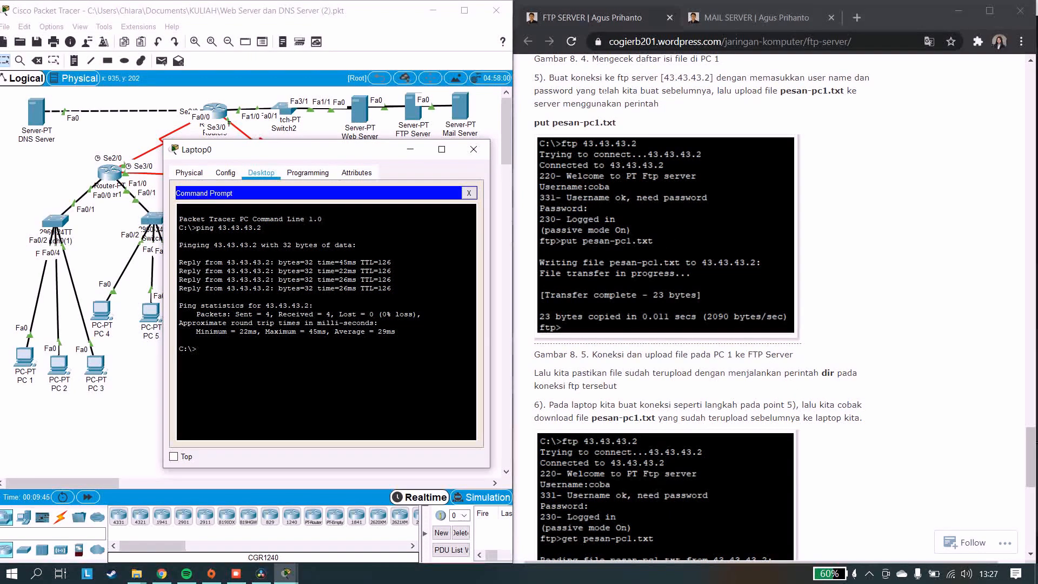
click(347, 358)
text(ftp 43.)
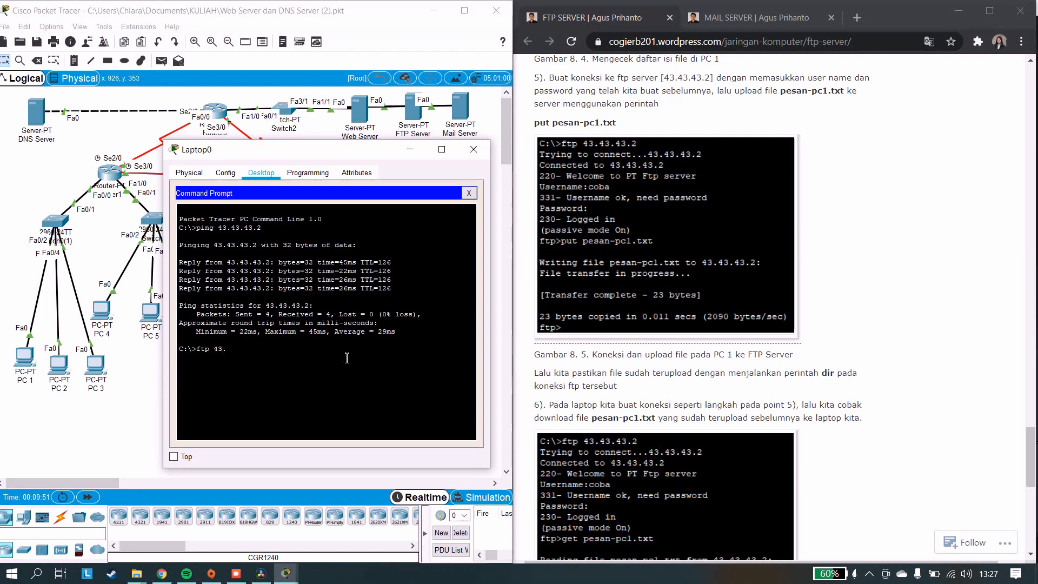
text(43.43.2)
key(Return)
text(co)
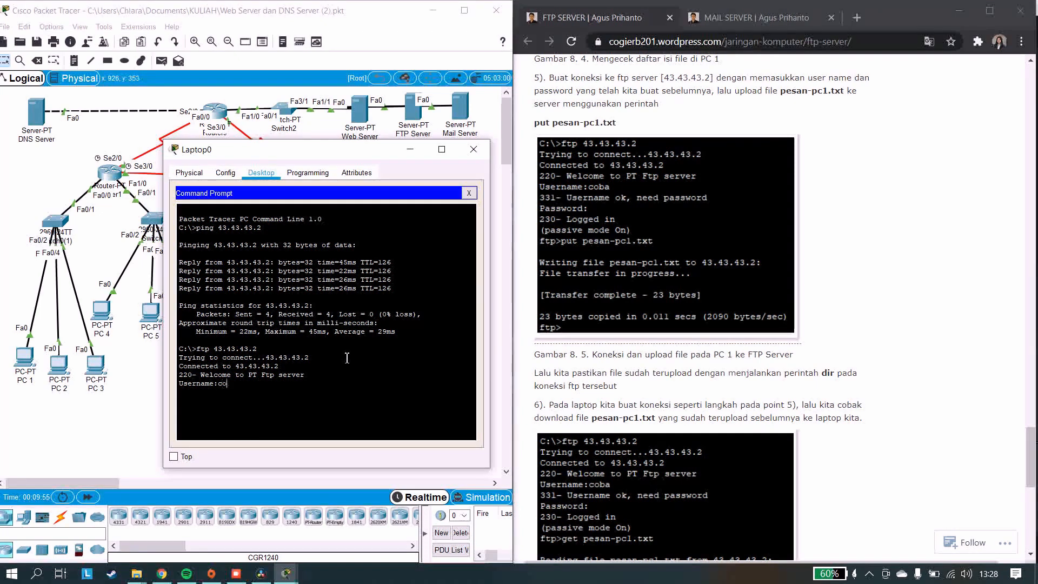
text(ba)
key(Return)
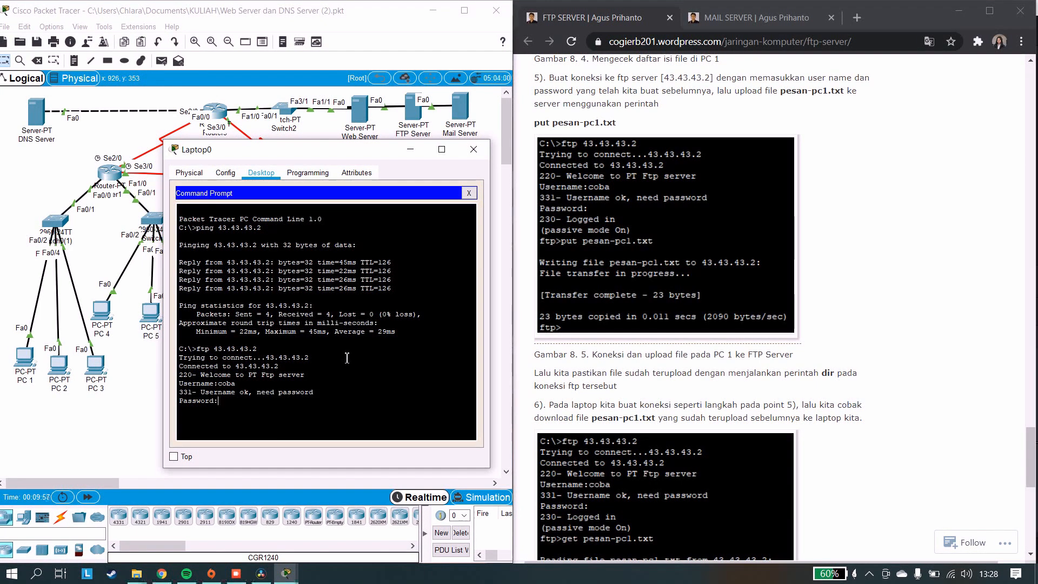
key(Return)
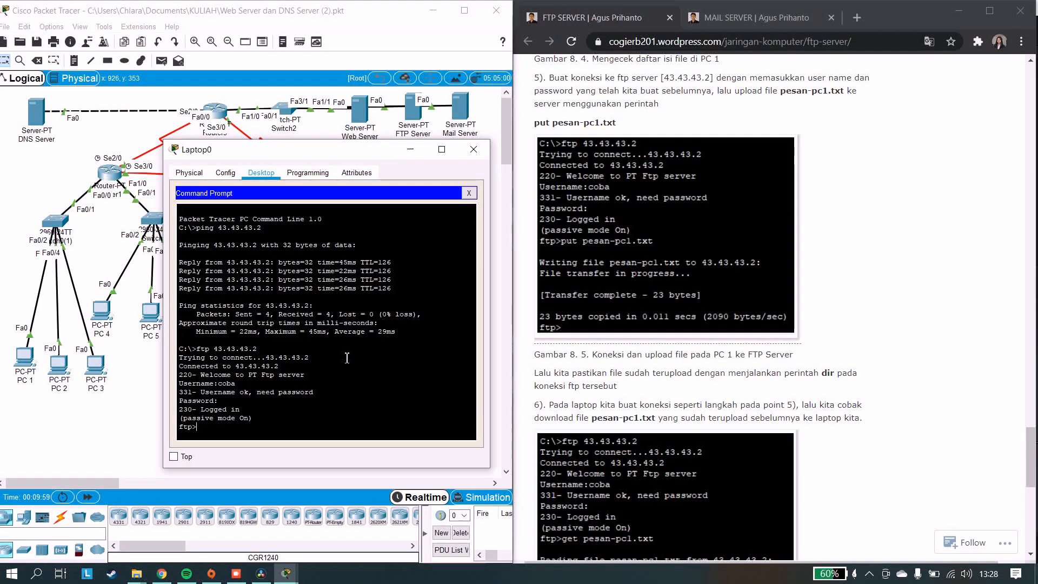
Download the text file from the FTP server to the laptop with get pesan-pc1.txt
scroll(704, 383, down, 1)
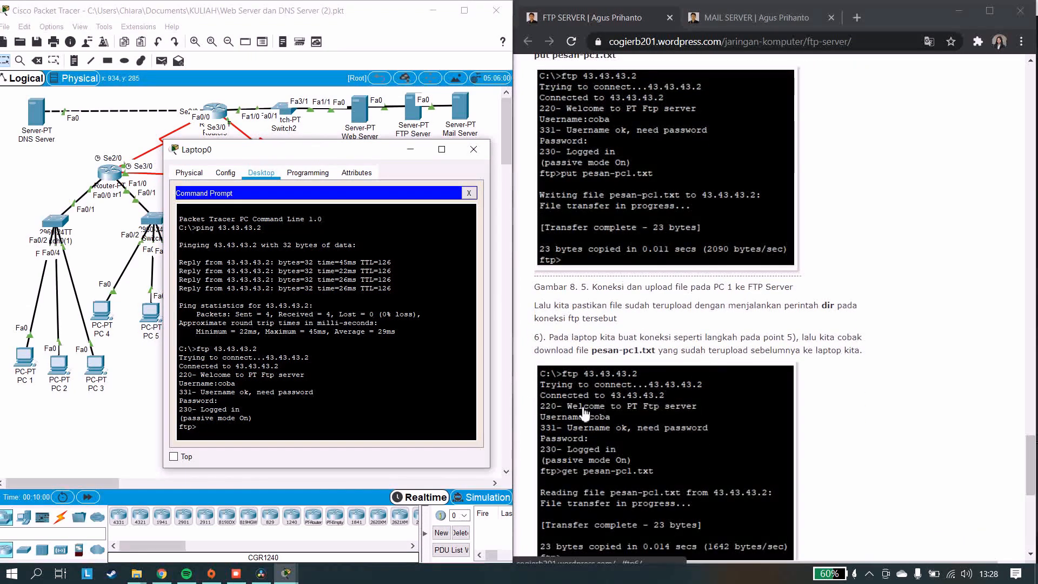
scroll(672, 378, down, 2)
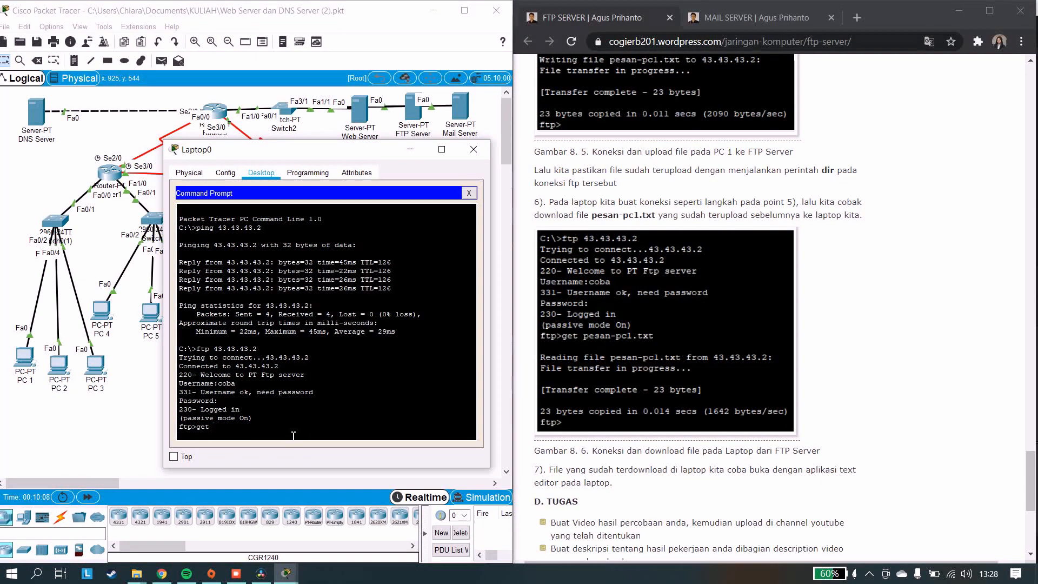
text(san-pcl.txt)
key(Return)
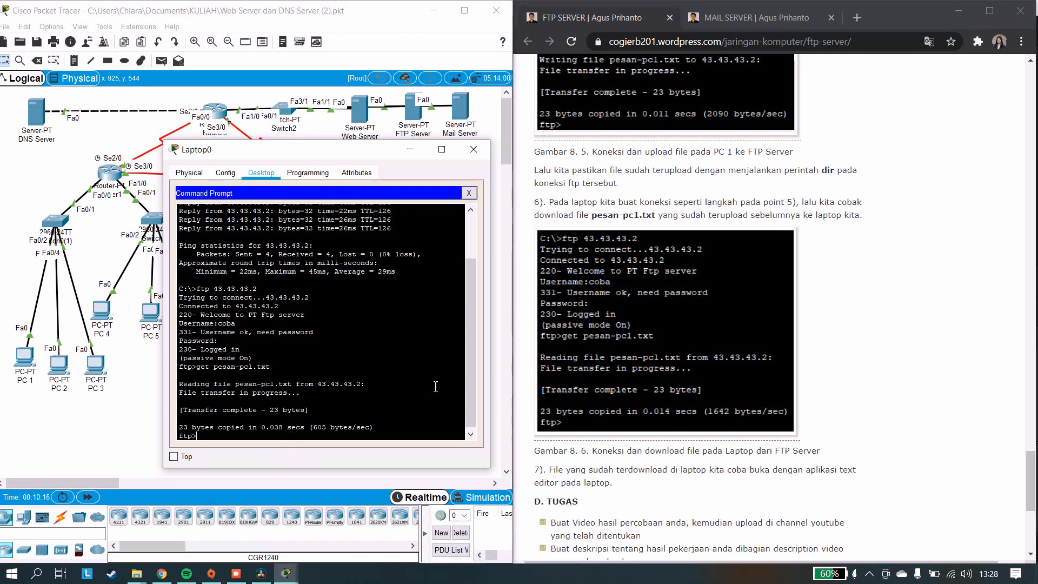
Open the downloaded pesan-pc1.txt in the laptop's Text Editor to check its content, and close the laptop's window
scroll(649, 481, down, 1)
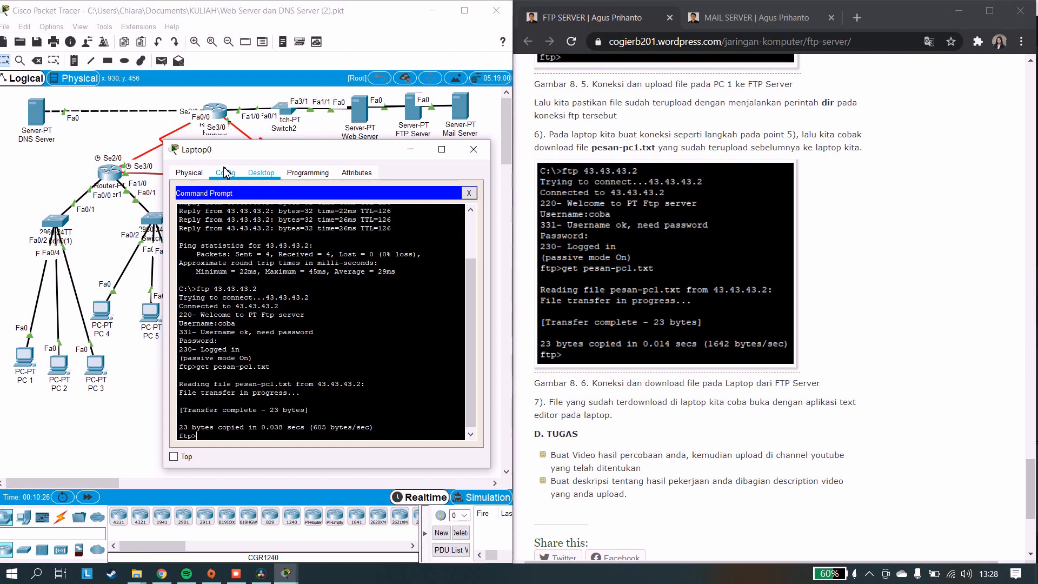
click(461, 191)
scroll(335, 335, down, 2)
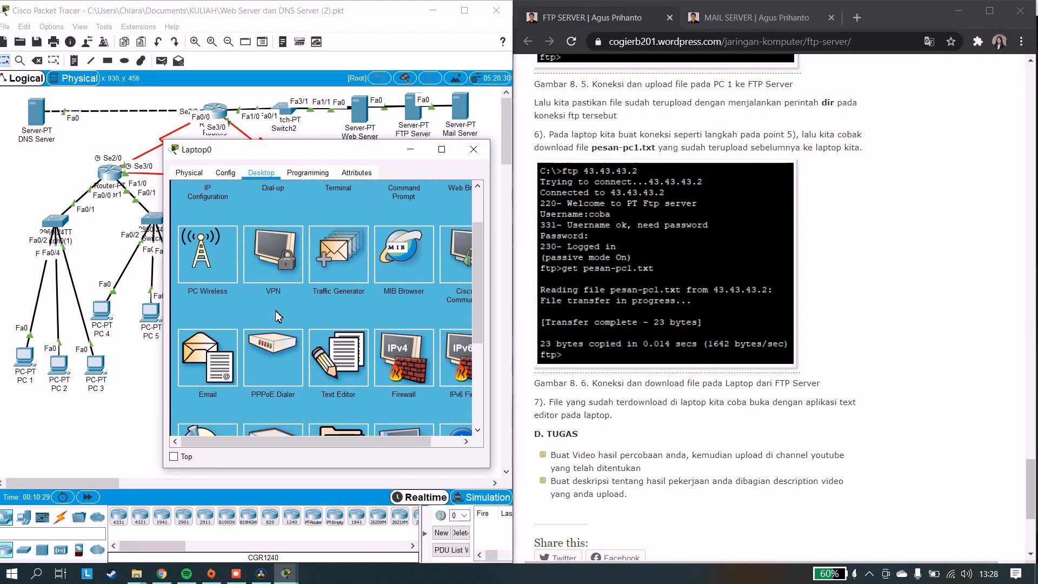
click(336, 336)
click(186, 211)
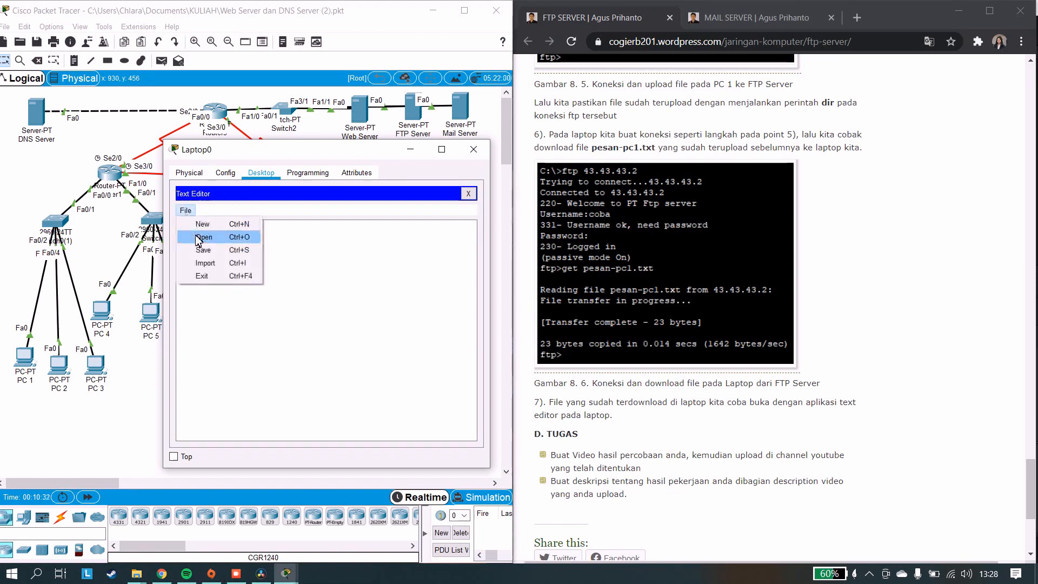
click(198, 239)
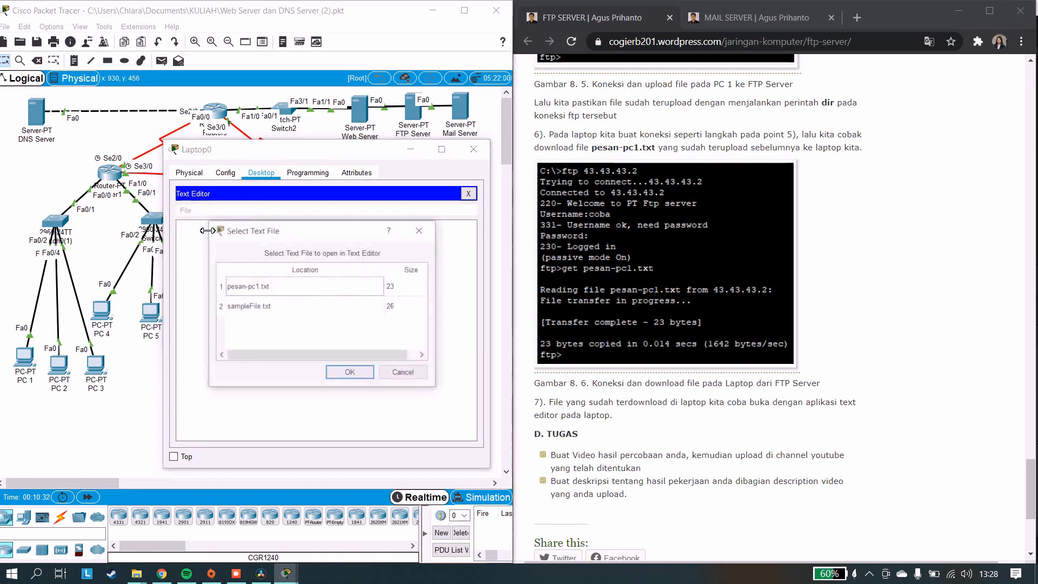
click(276, 287)
click(349, 372)
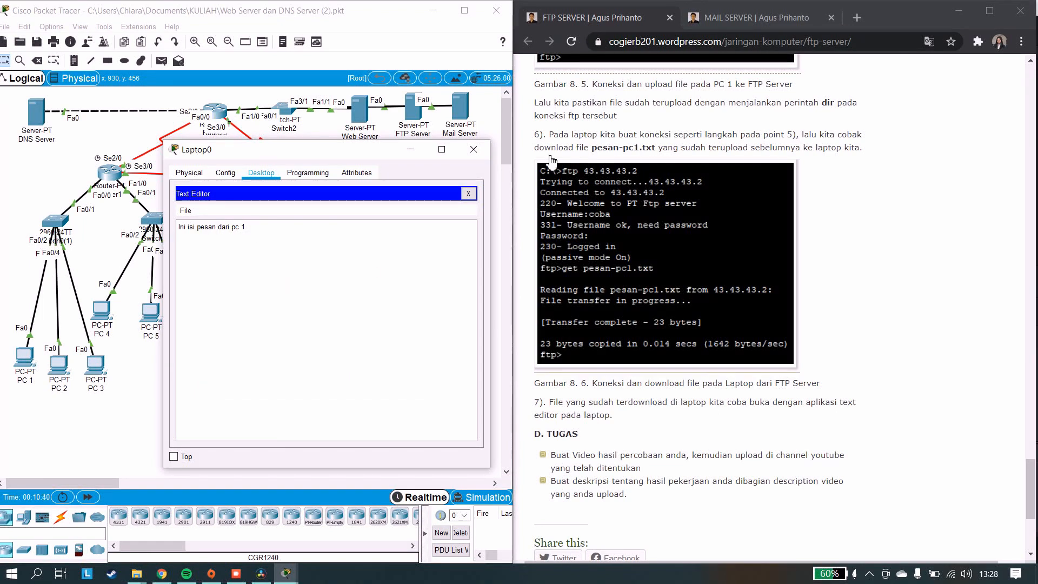
click(472, 151)
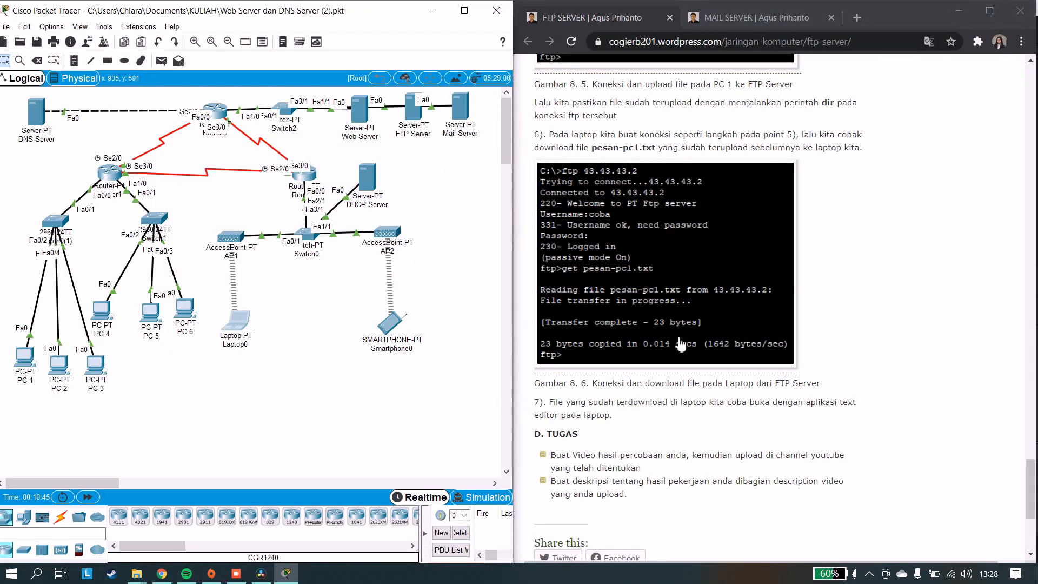
Switch to the MAIL SERVER tutorial page and read its theory on mail server functions and the SMTP, POP3 and IMAP protocols
click(733, 19)
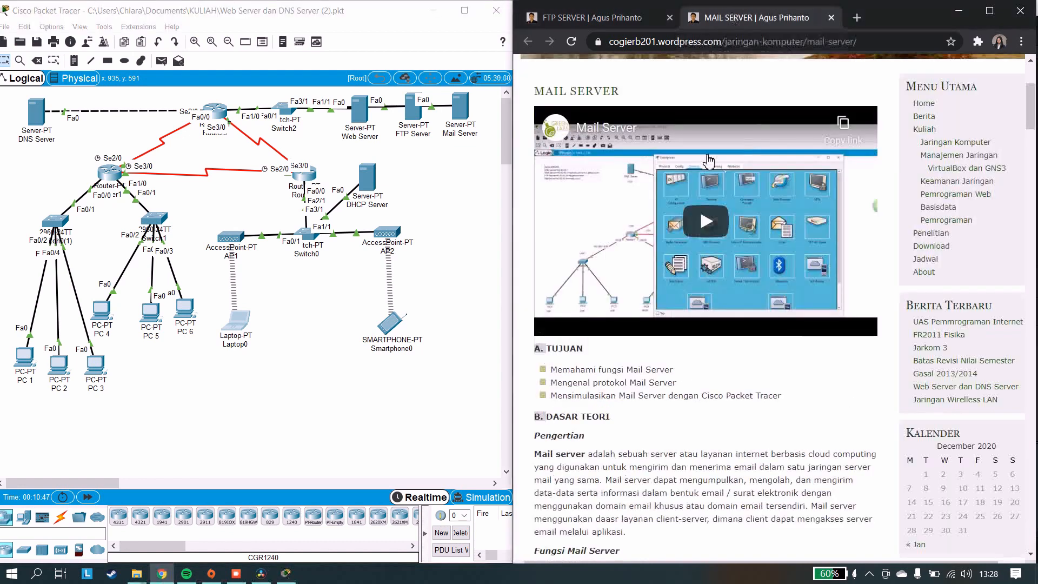
scroll(676, 504, down, 1)
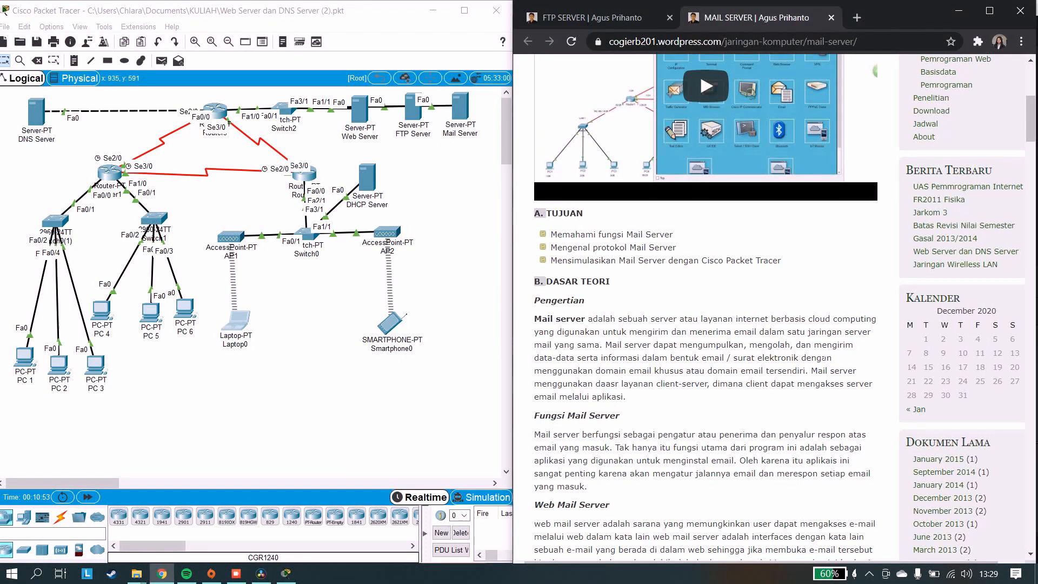
scroll(853, 324, down, 2)
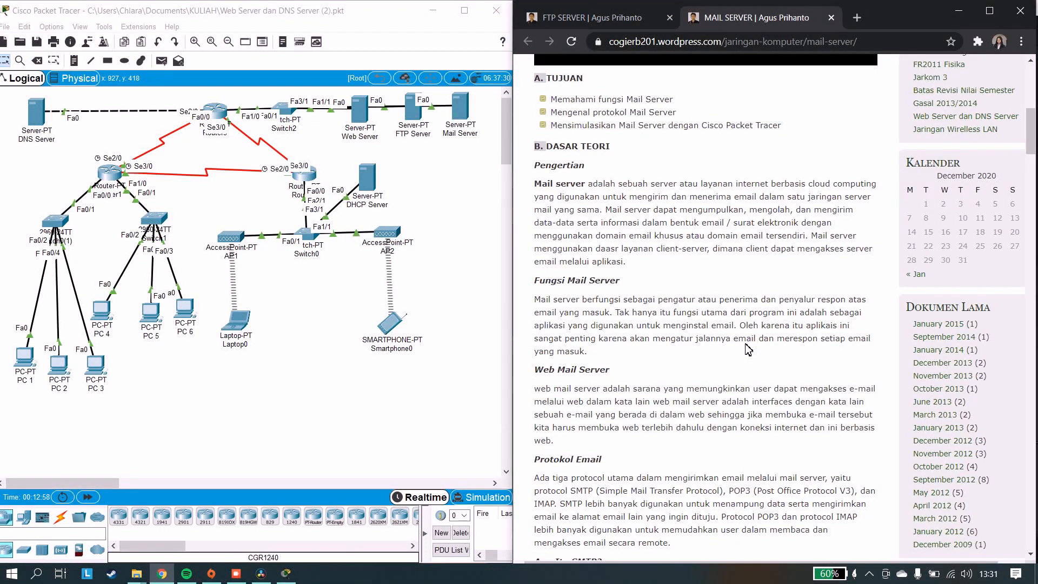
scroll(747, 349, down, 3)
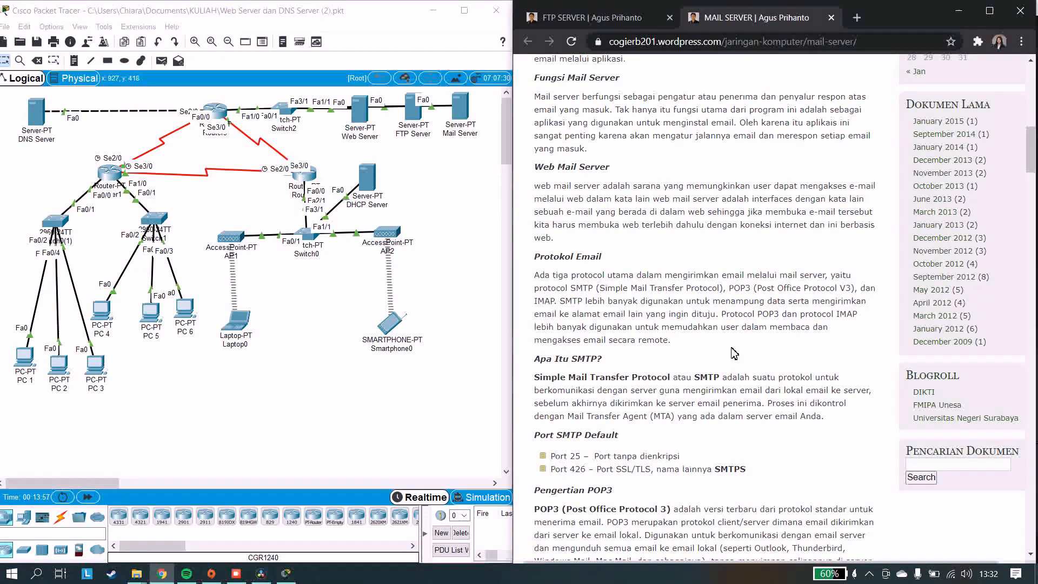
scroll(735, 346, down, 2)
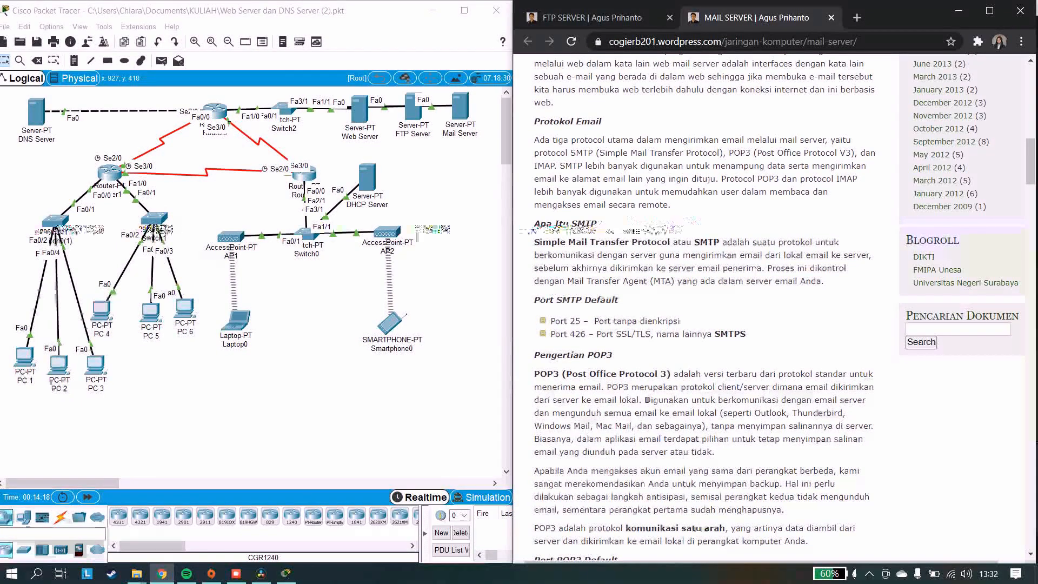
scroll(754, 268, down, 3)
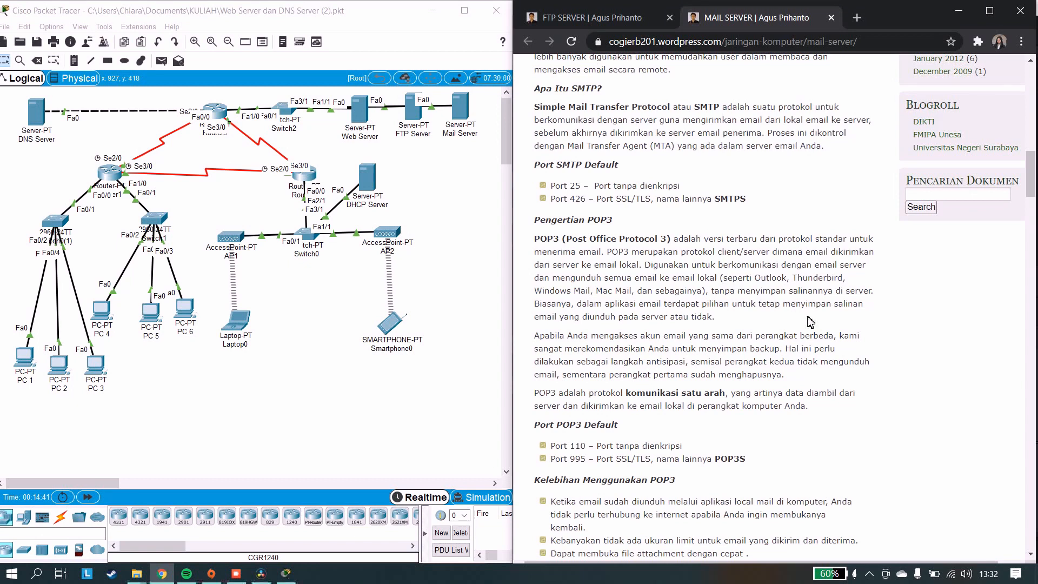
scroll(764, 320, down, 2)
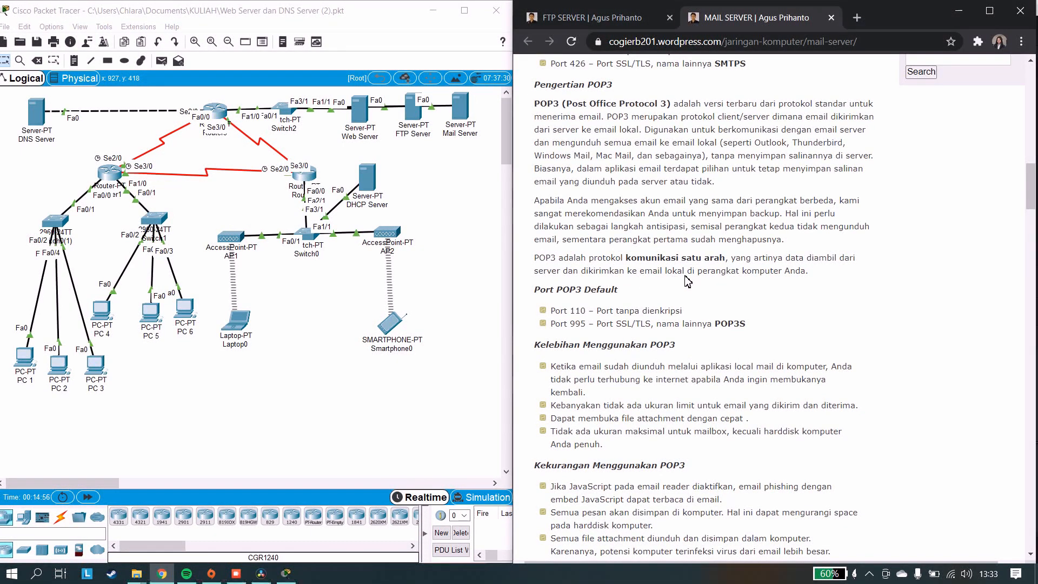
scroll(725, 324, down, 4)
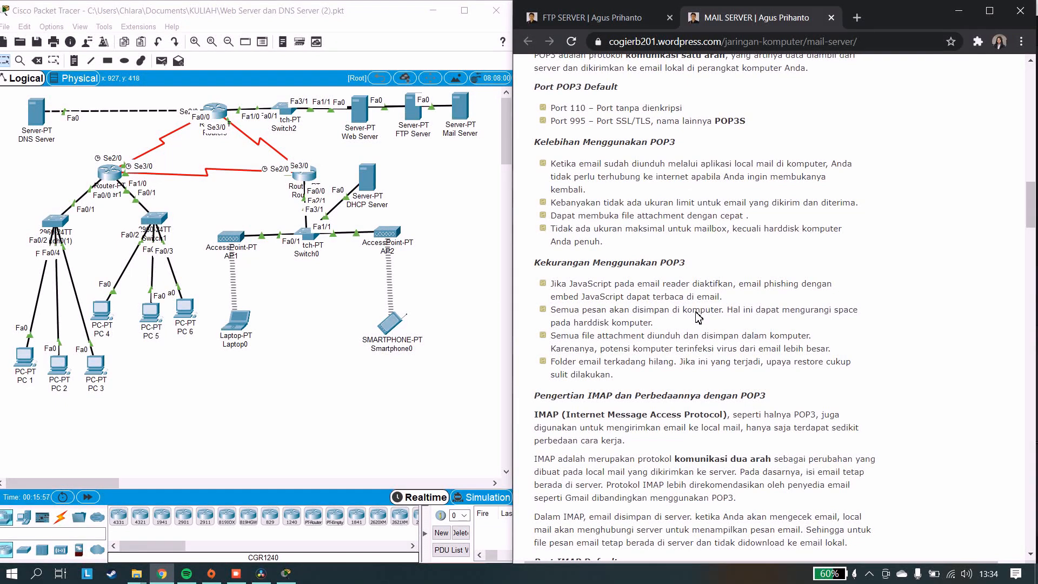
scroll(697, 317, down, 3)
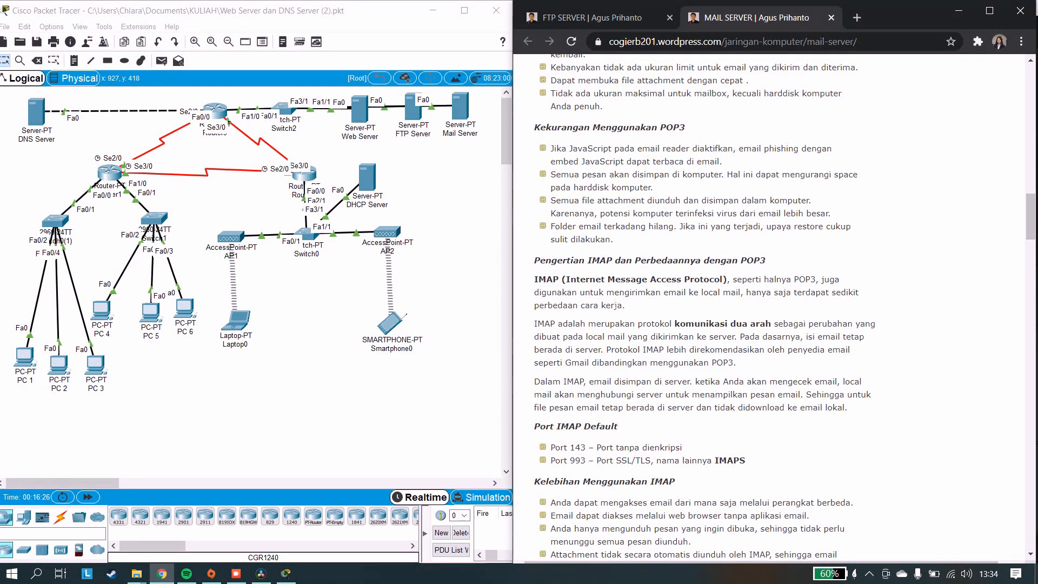
scroll(703, 308, down, 3)
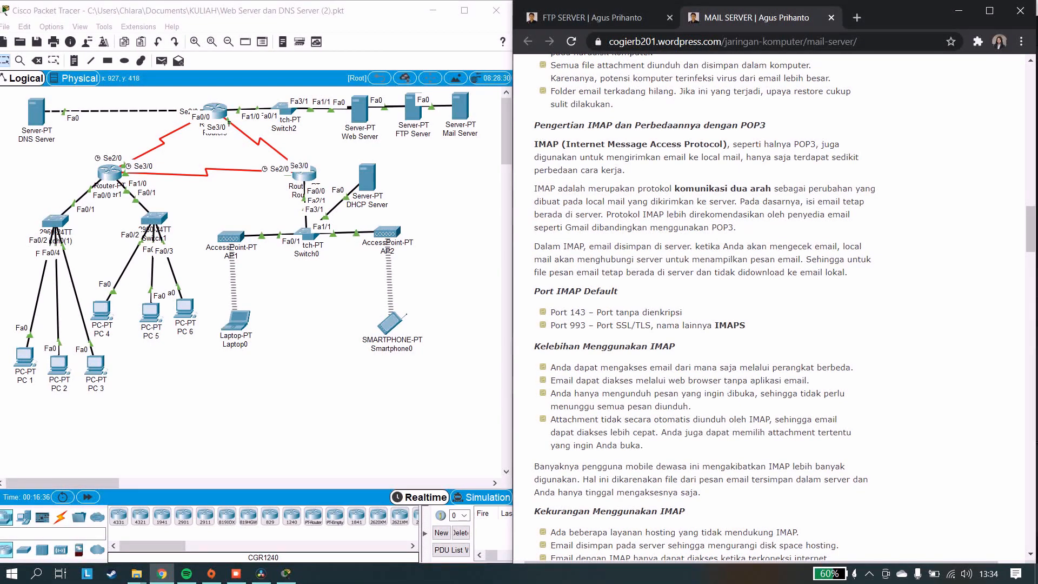
scroll(774, 308, down, 1)
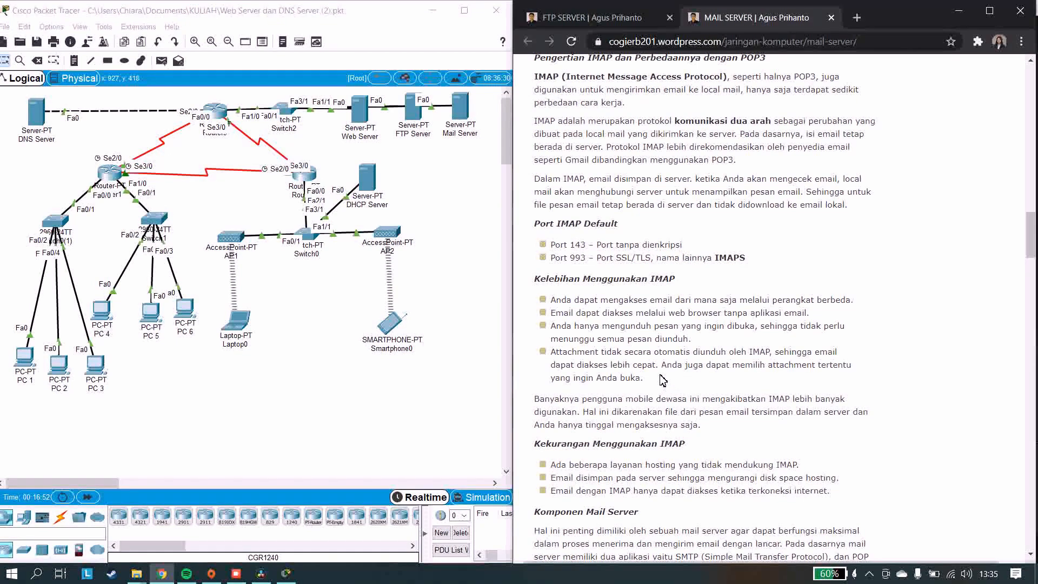
Read the tutorial's sections on IMAP drawbacks, mail server components, operation, types and examples, down to the experiment scenario
scroll(665, 387, down, 4)
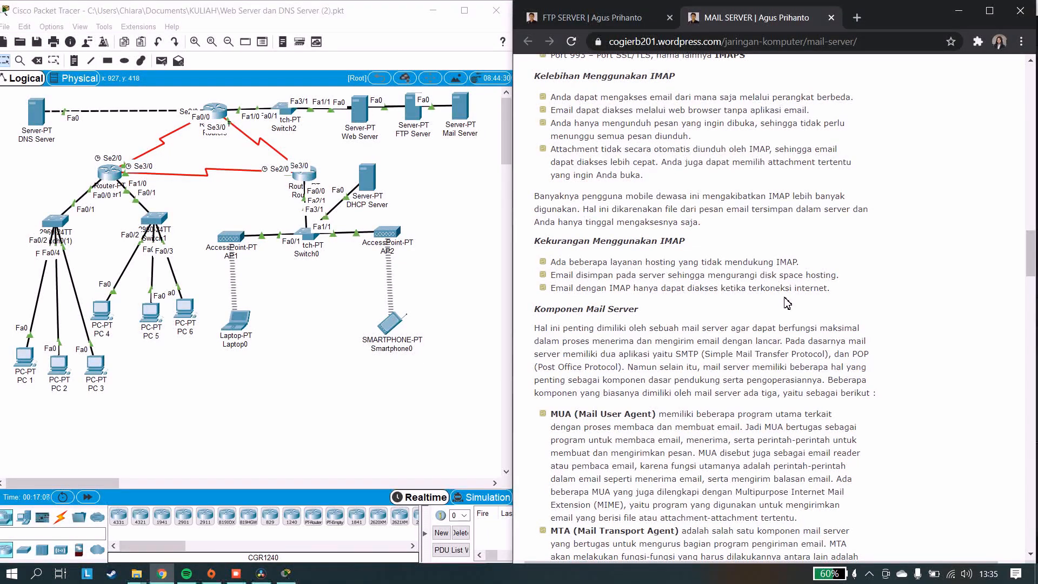
scroll(678, 316, down, 1)
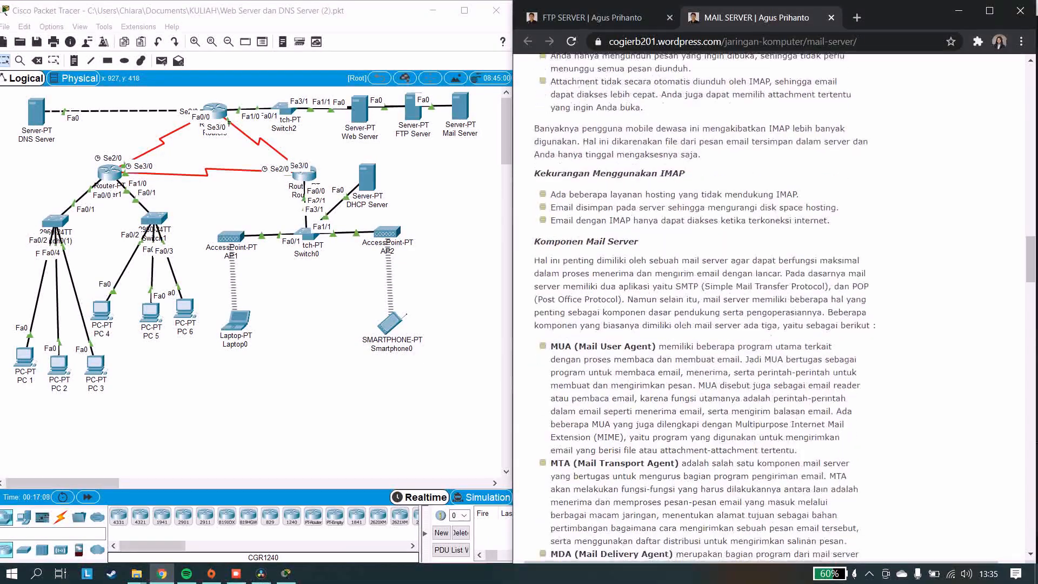
right_click(675, 315)
key(Escape)
scroll(687, 352, down, 3)
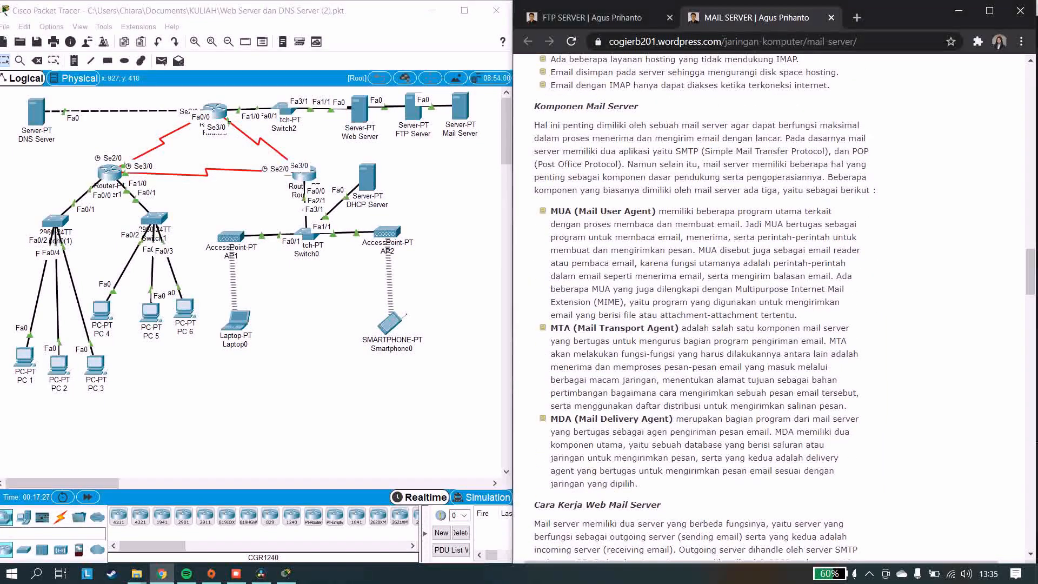
scroll(638, 324, down, 3)
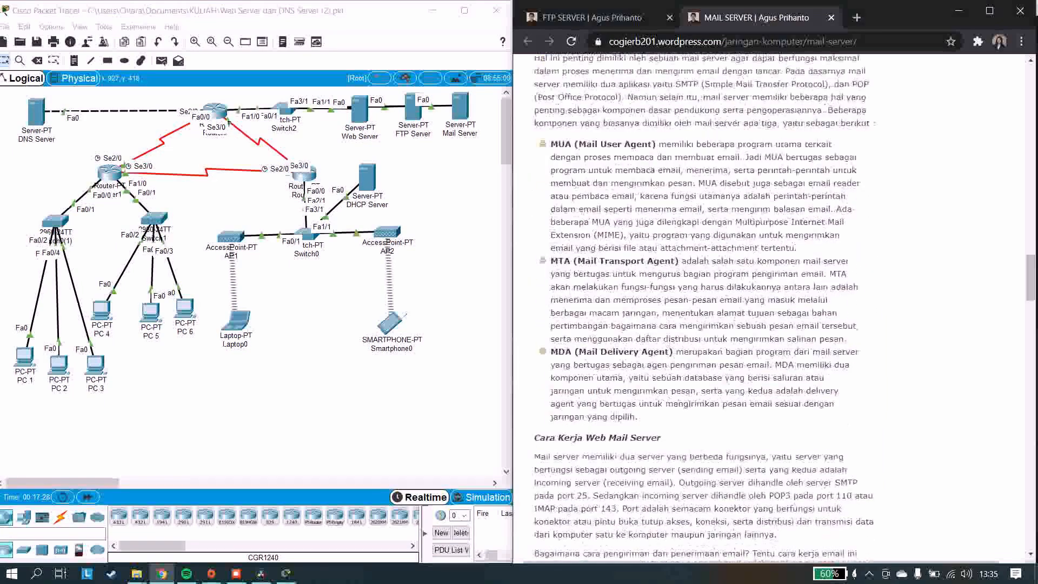
scroll(606, 313, down, 3)
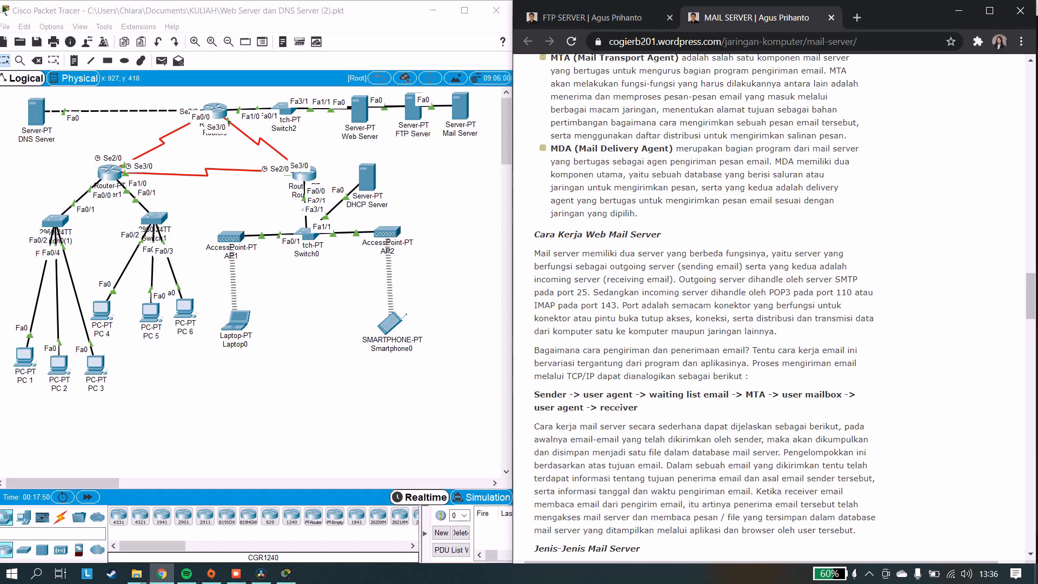
scroll(629, 421, down, 5)
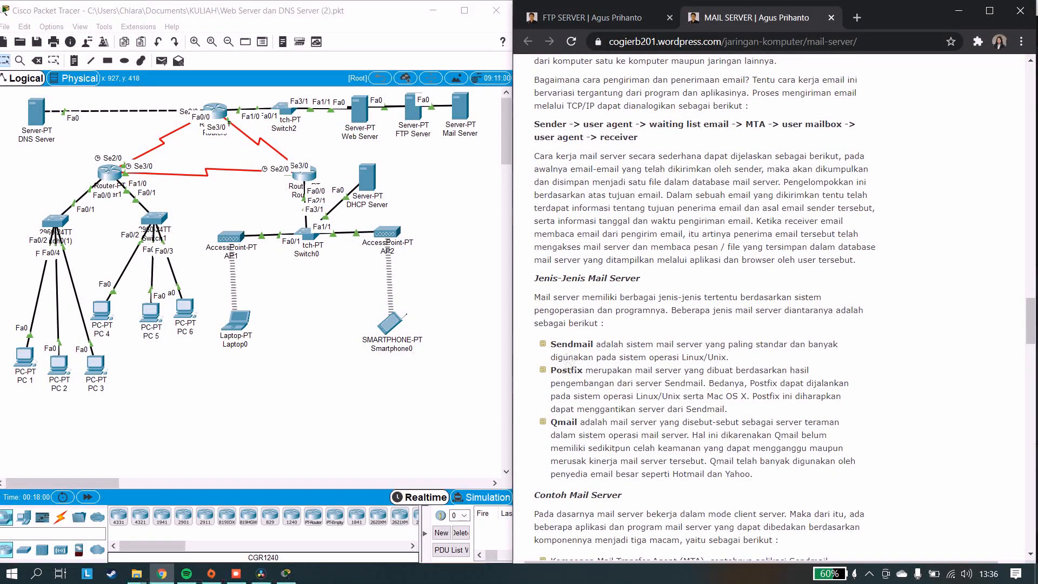
scroll(620, 365, down, 3)
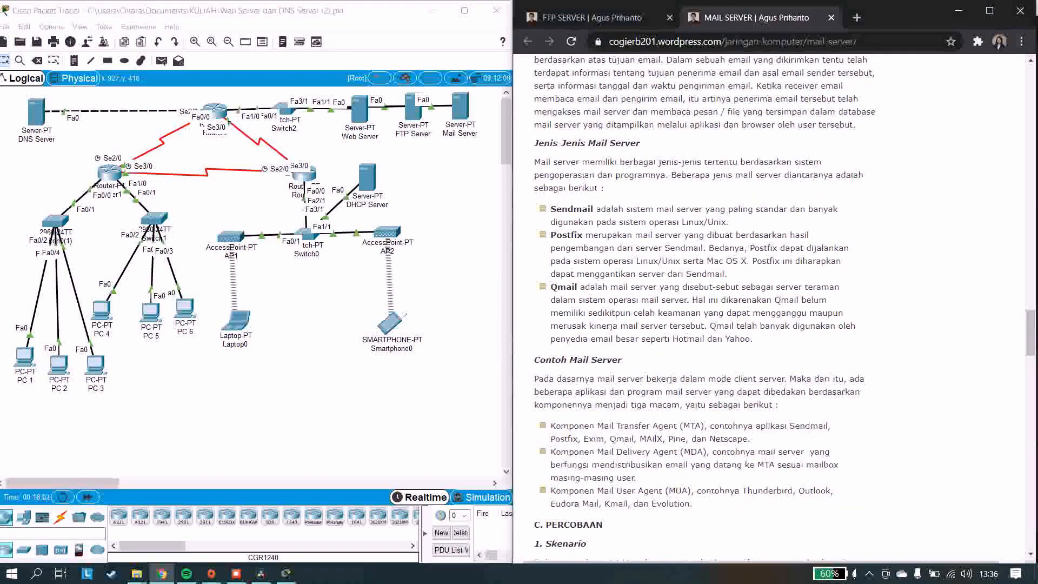
scroll(671, 376, down, 2)
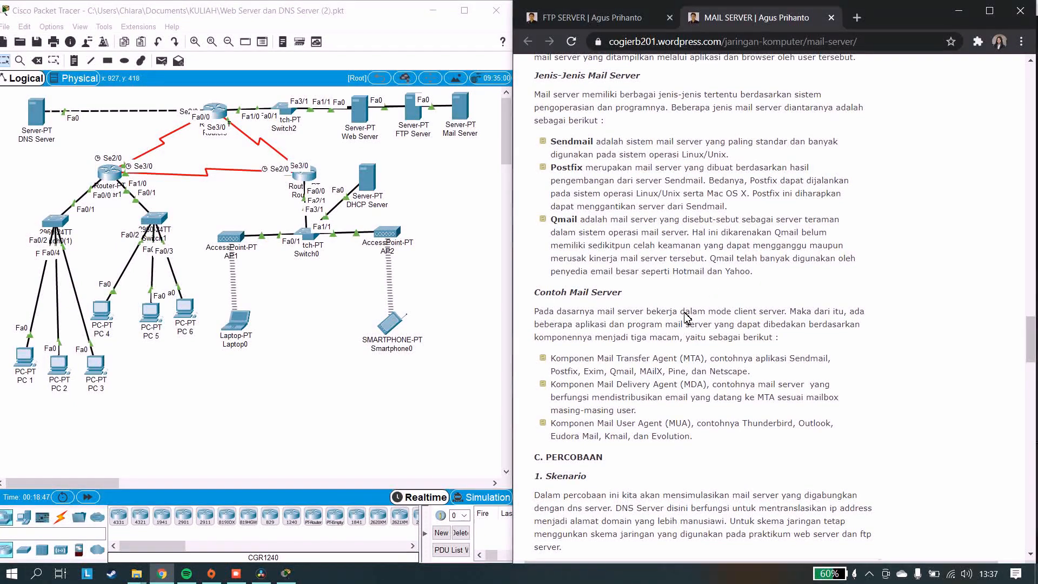
Read the mail server experiment's scenario, network diagram and first steps, covering the connectivity check and the DNS record entry
scroll(698, 308, down, 5)
scroll(701, 304, down, 3)
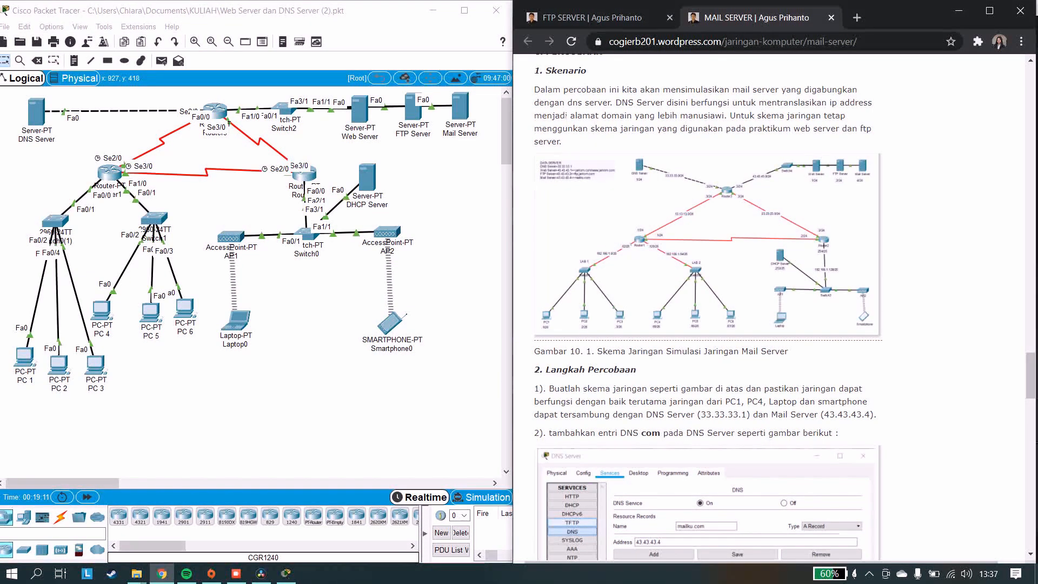
scroll(703, 324, down, 1)
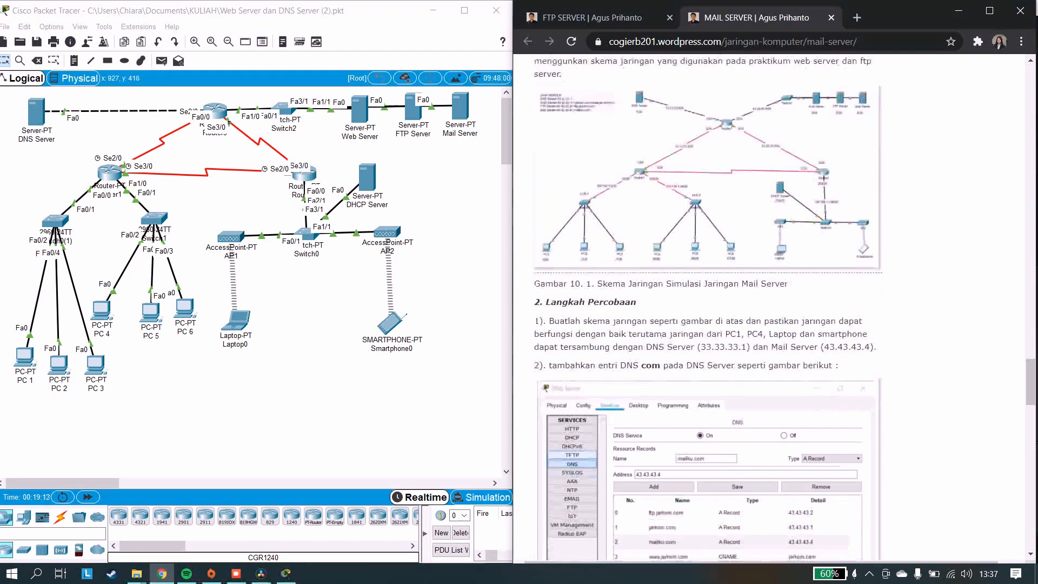
scroll(669, 346, down, 1)
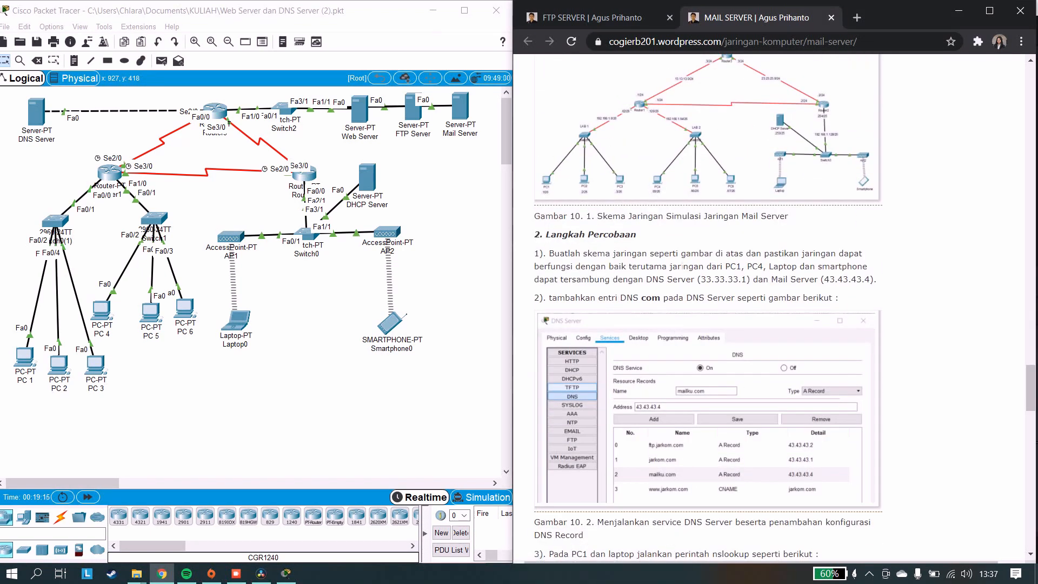
scroll(692, 271, up, 1)
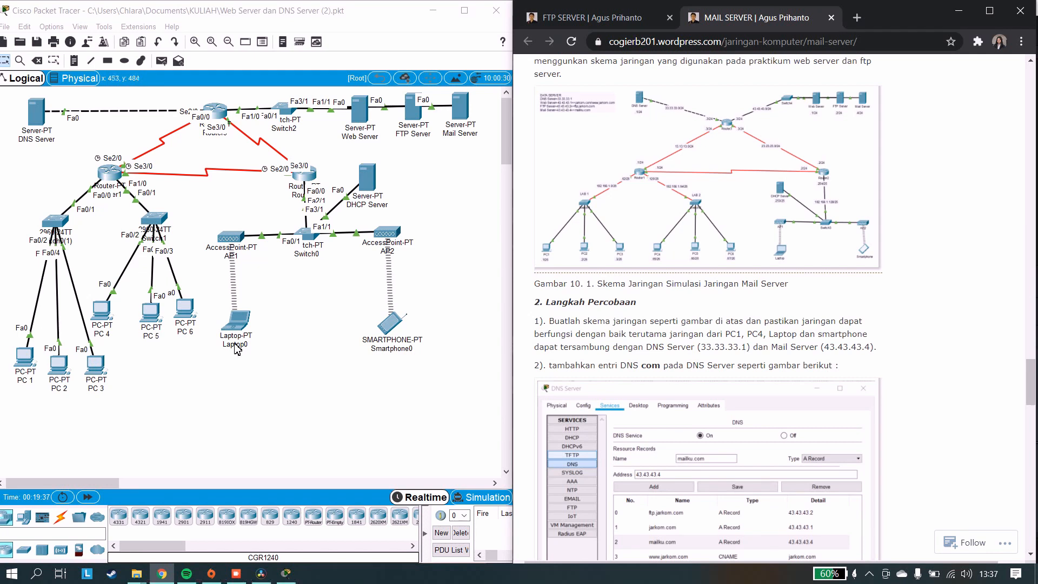
Open the Command Prompt on PC 1 and end its open FTP session with quit
click(20, 358)
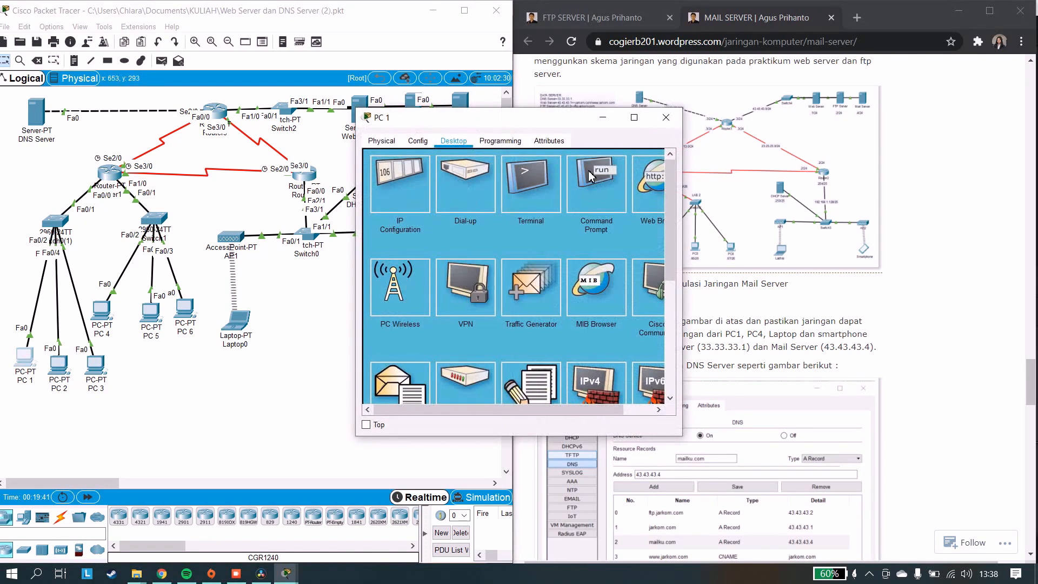
click(596, 183)
drag(560, 123, 395, 124)
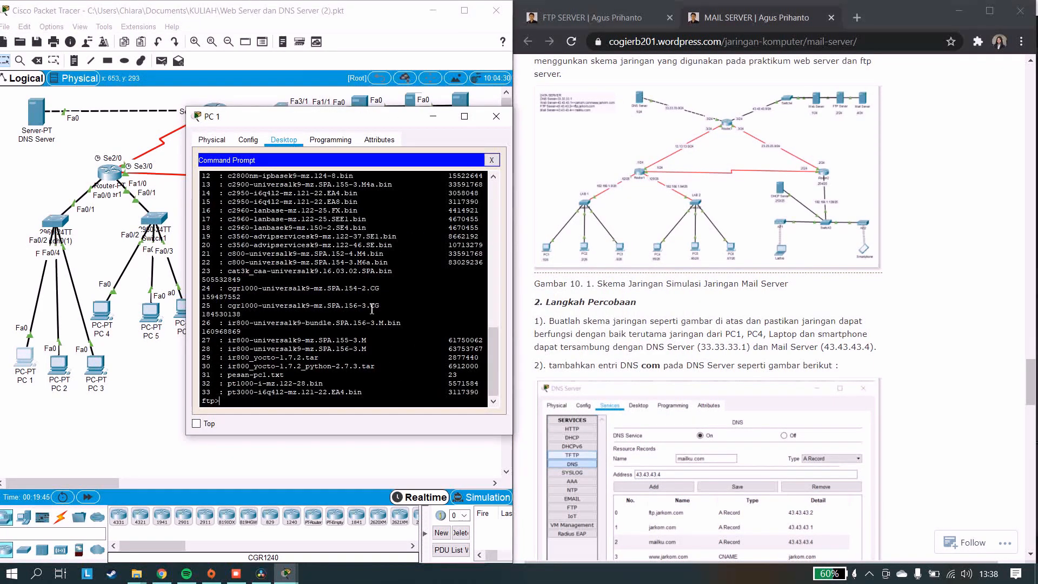
text(quit)
key(Return)
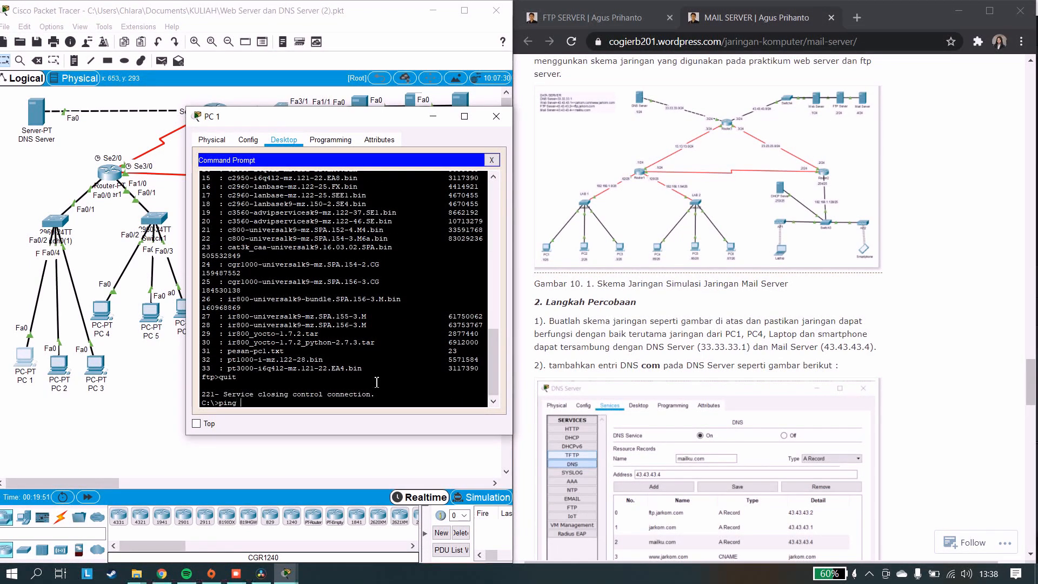
Ping the DNS server at 33.33.33.1 and the mail server at 43.43.43.4 from PC 1, and close its window
text(ping 33.33.33.1)
key(Return)
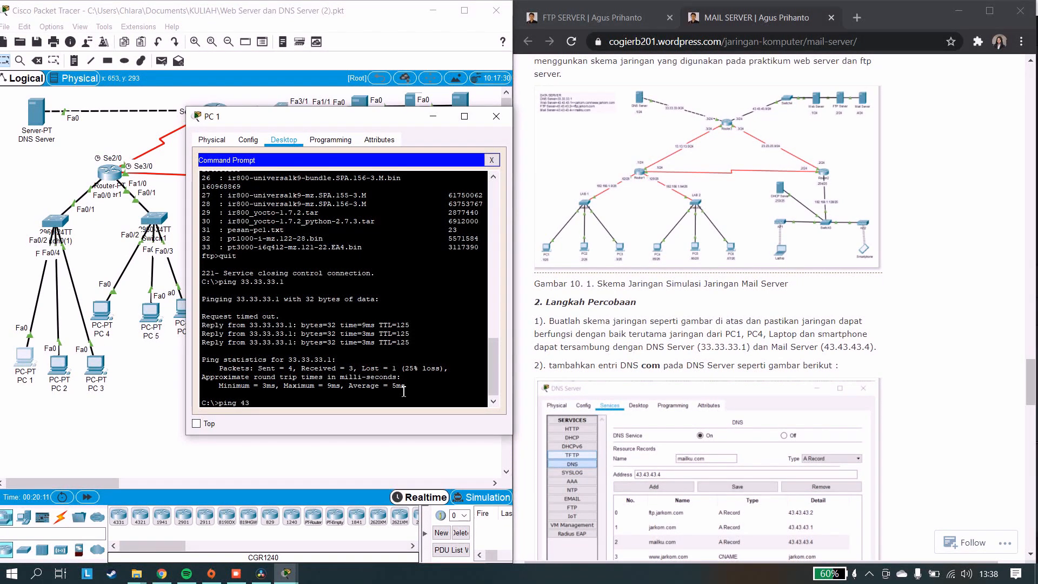
text(43.43.4)
key(BackSpace)
text(43.4)
key(Return)
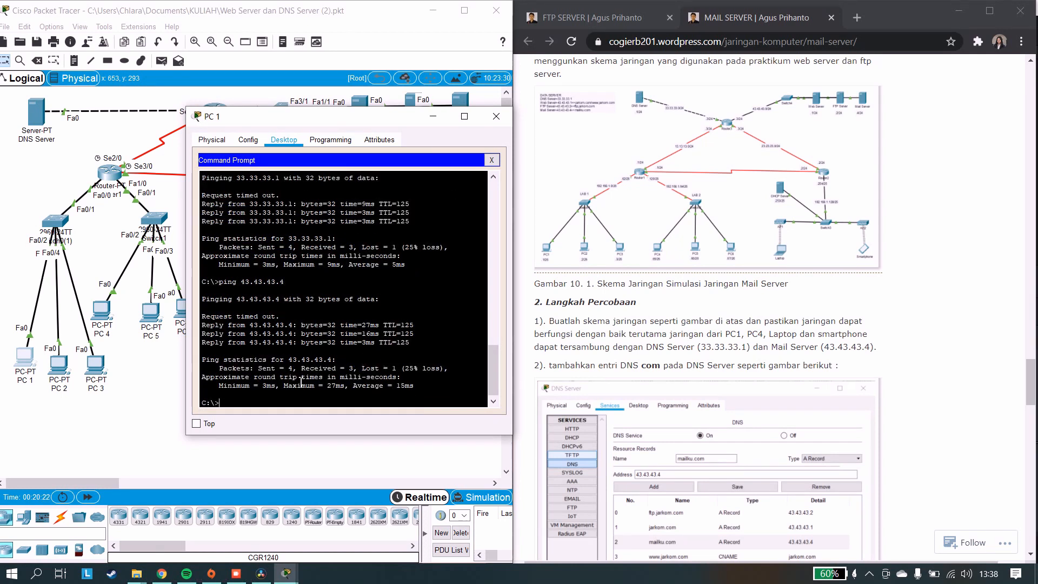
click(496, 119)
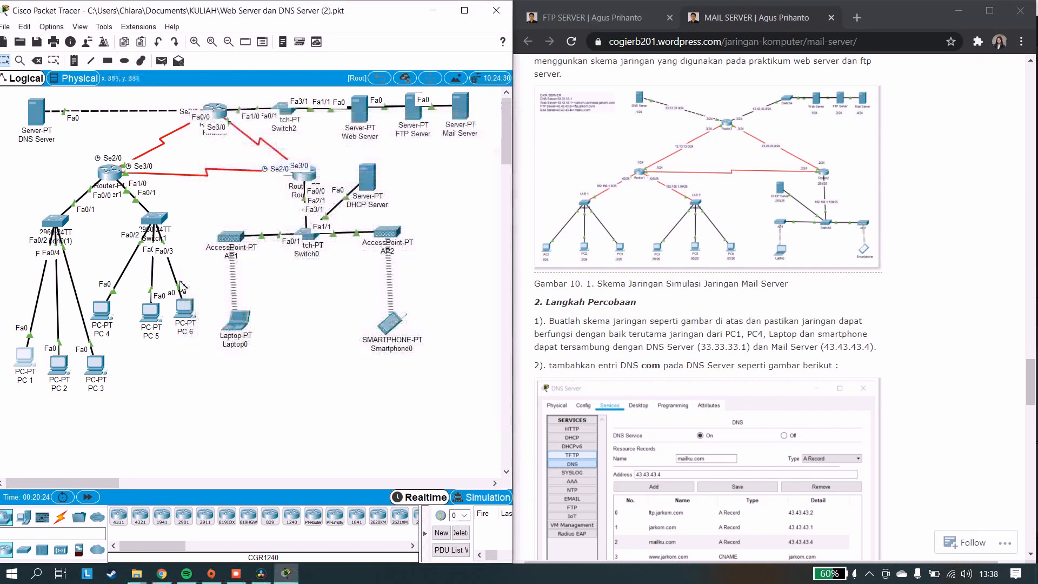
Test PC 4's connection by pinging 33.33.33.1 and 43.43.43.4 from its Command Prompt, and close its window
click(101, 311)
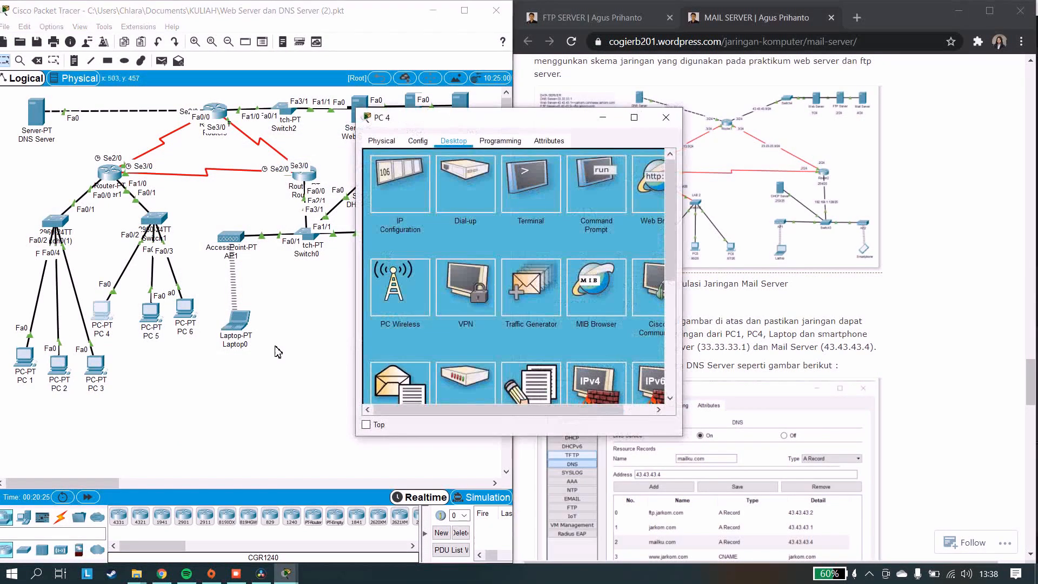
click(596, 184)
drag(539, 119, 325, 143)
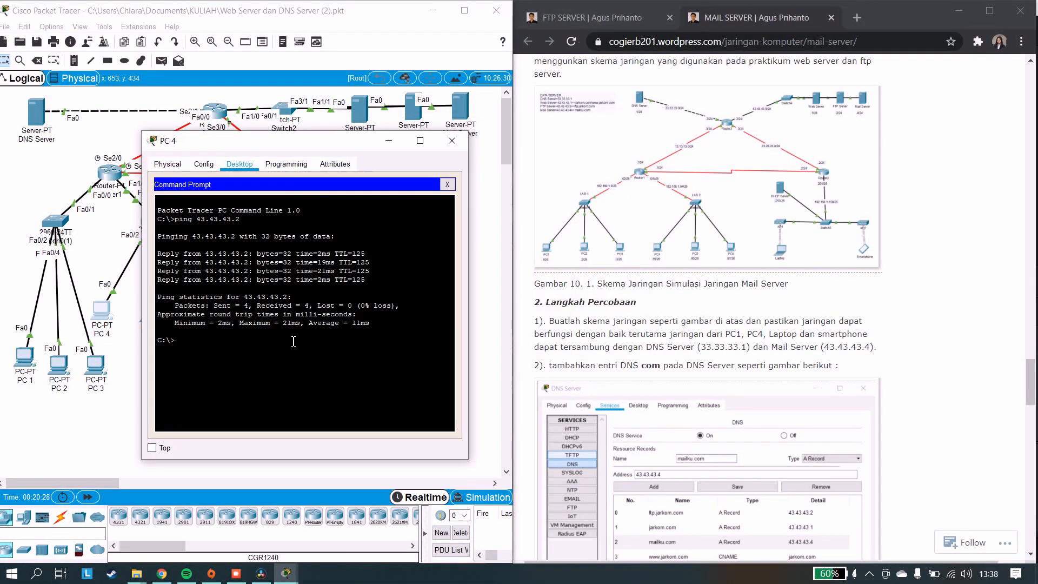
text(ping 33.33.33.1)
key(Return)
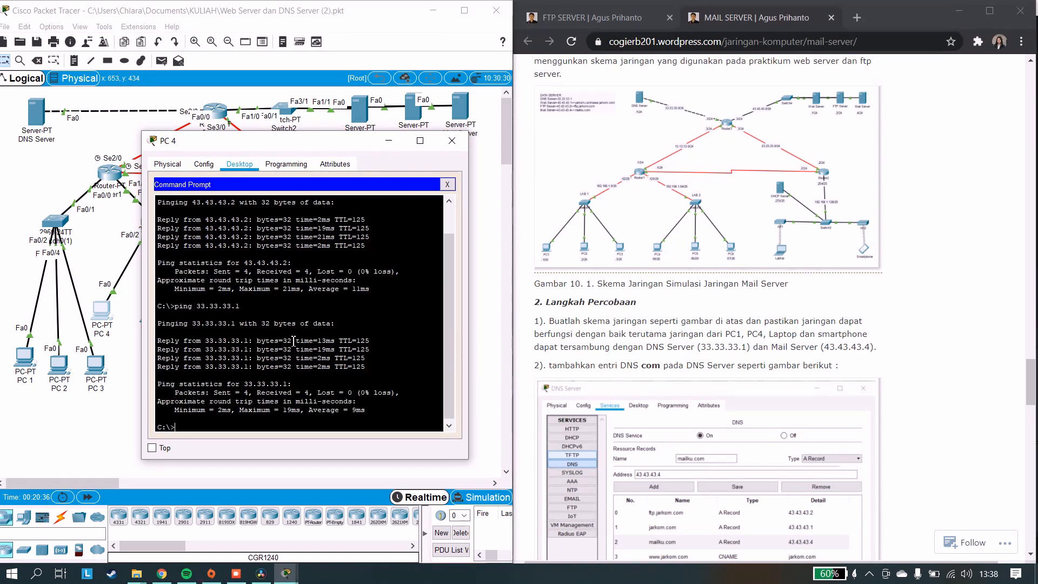
text(ping 43.43.43.4)
key(Return)
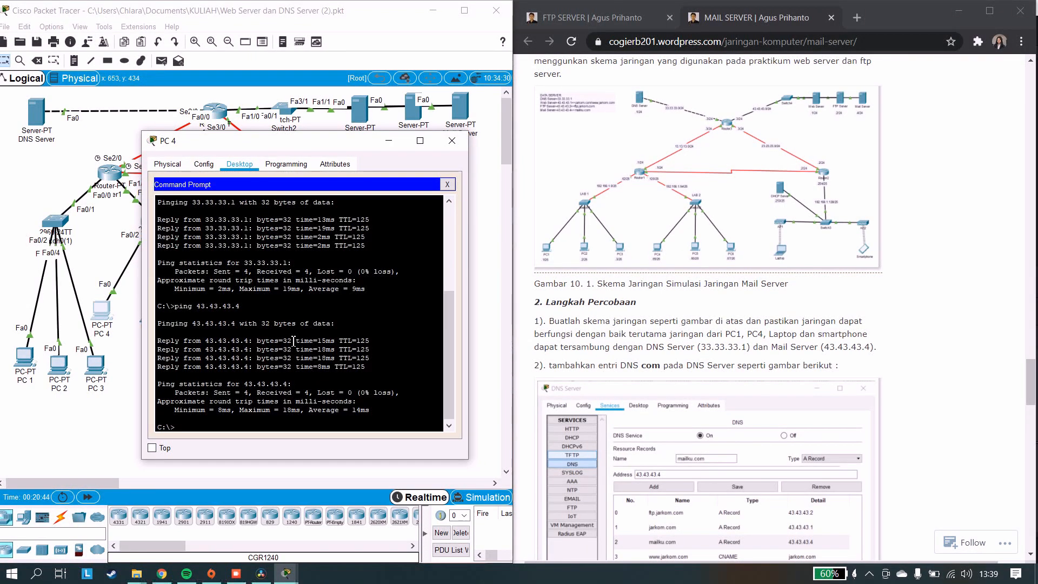
click(453, 144)
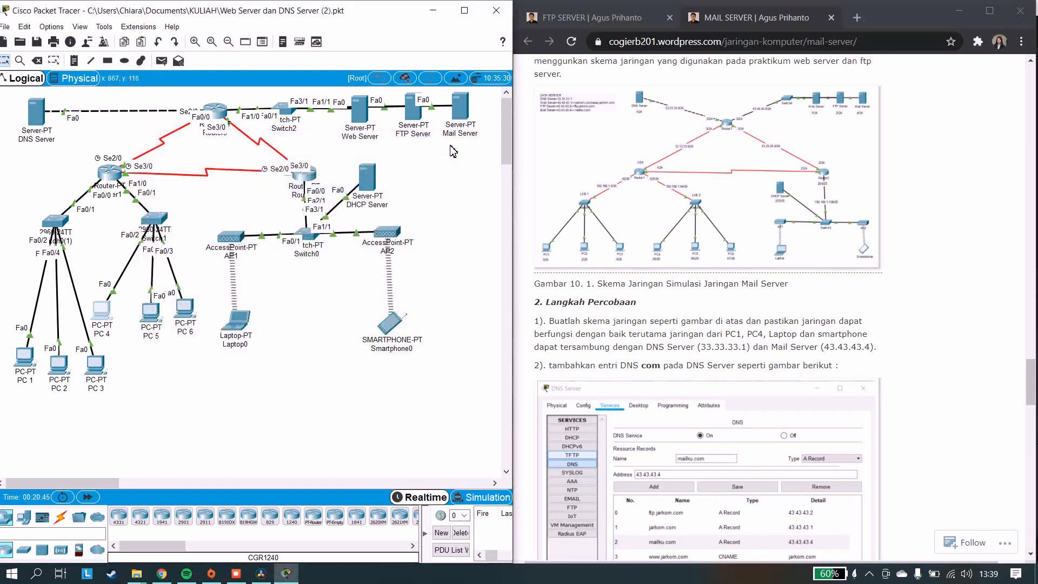
Open the Command Prompt on Laptop0 and leave its FTP session with quit
click(235, 322)
click(596, 183)
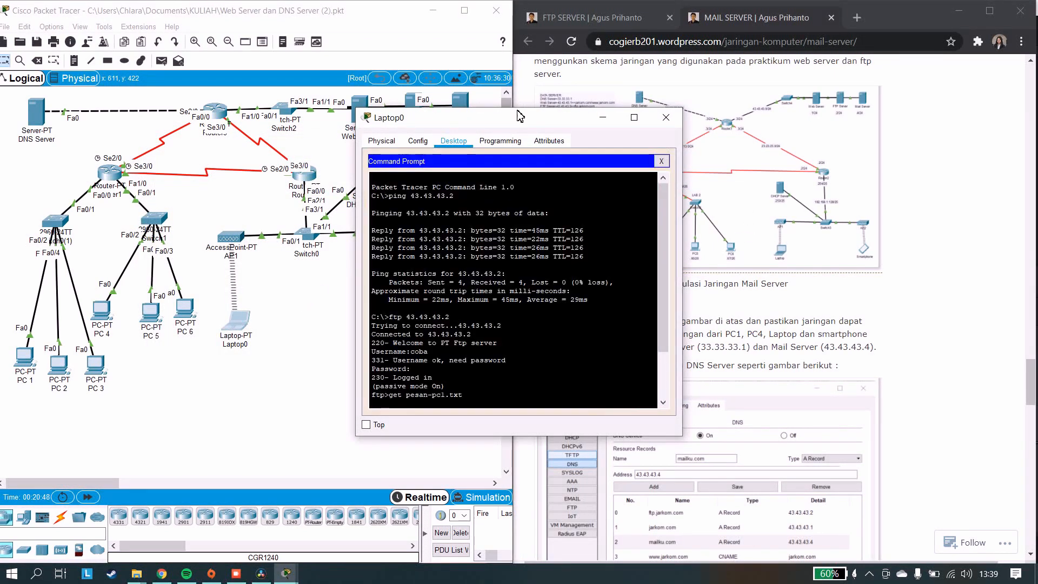
drag(536, 117, 355, 136)
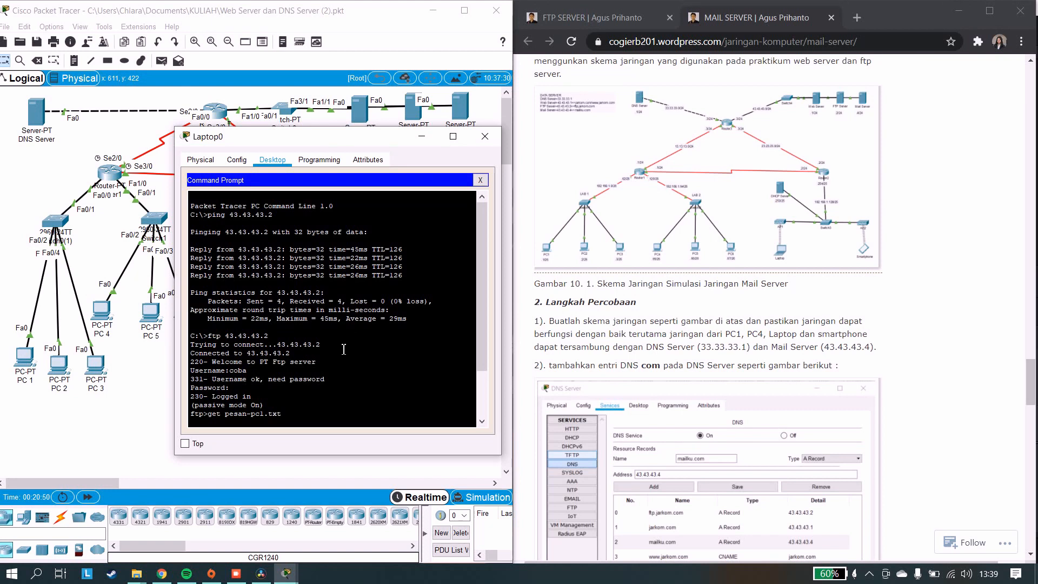
key(Return)
text(p>)
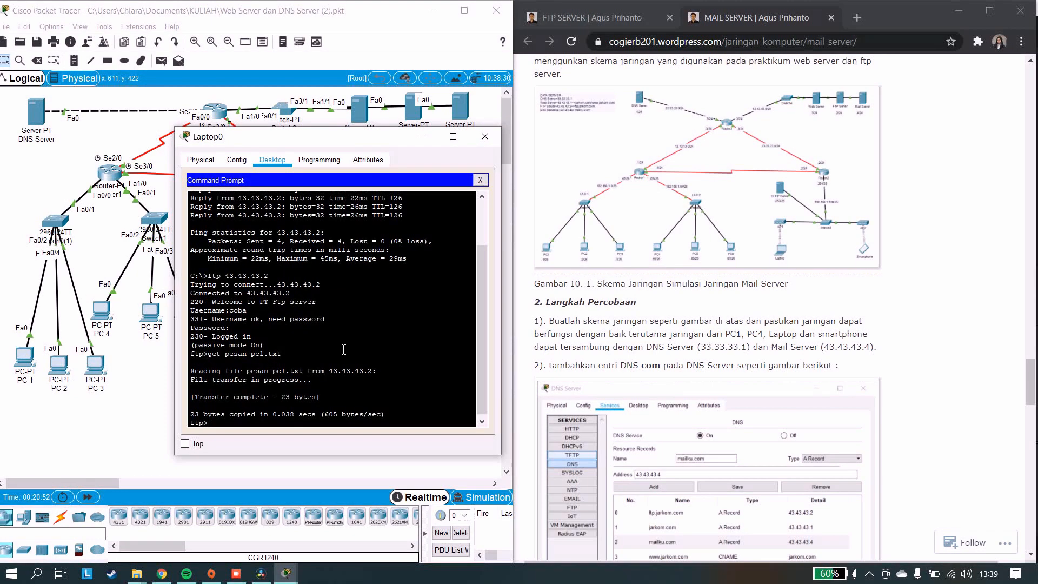
text(quit)
key(Return)
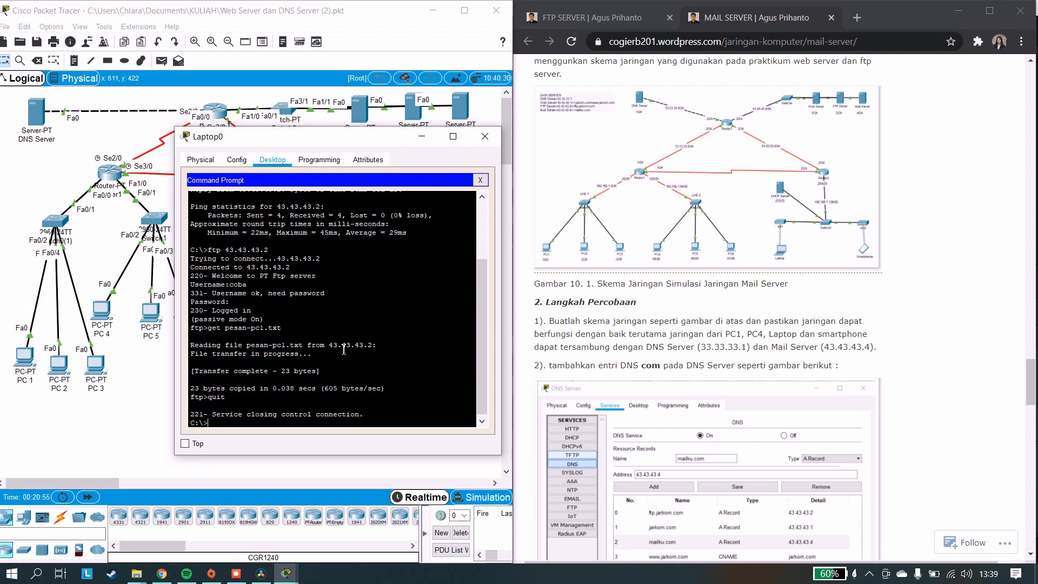
Ping 33.33.33.1 and 43.43.43.4 from the laptop to test both servers, and close the laptop's window
text(ping 33.33.33.1)
key(Return)
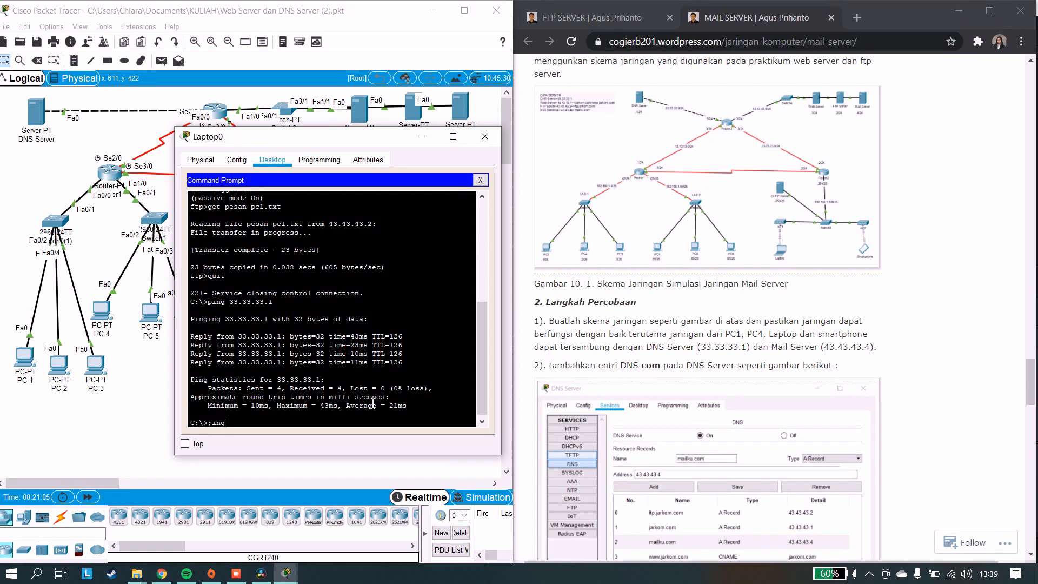
text(;ing 43.43.43.4)
key(Return)
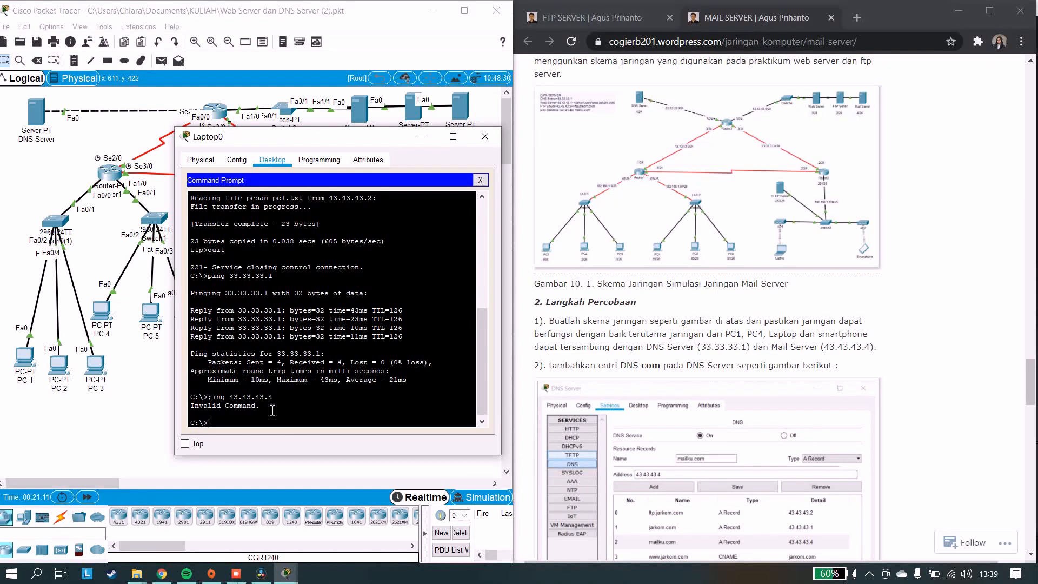
text(ping 43.43.43.4)
key(Return)
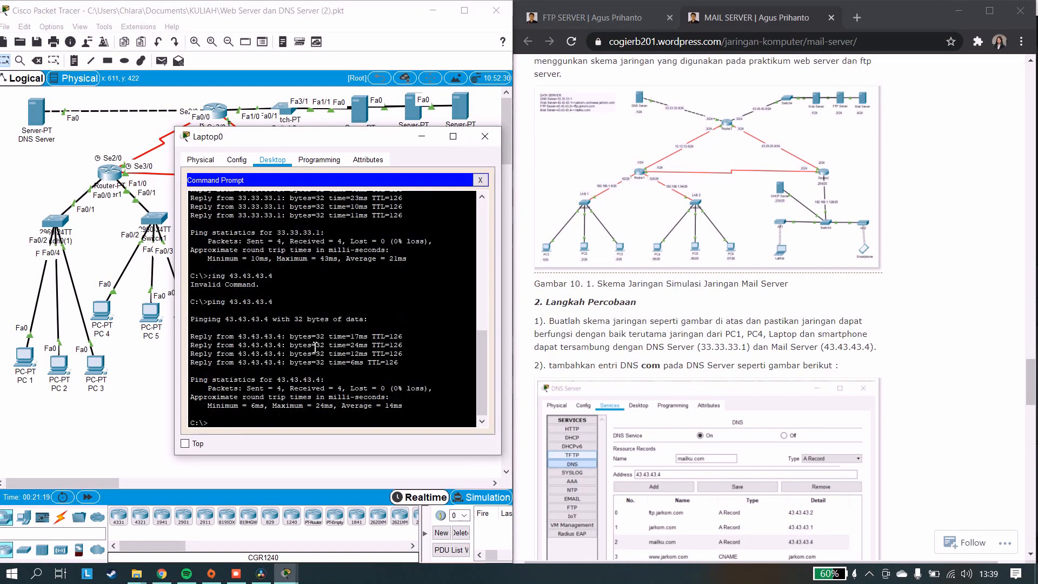
click(484, 136)
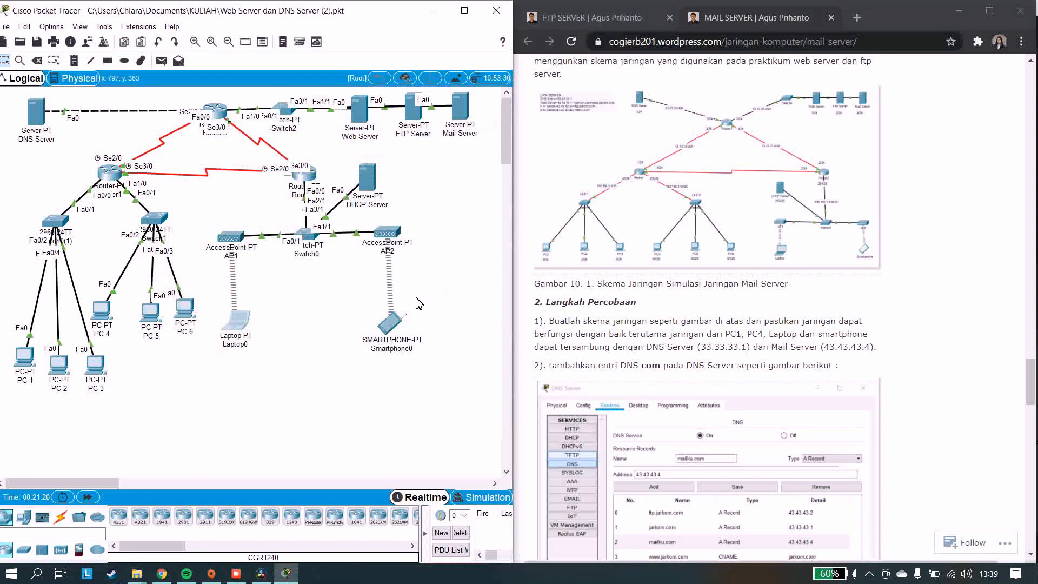
Ping 33.33.33.1 and 43.43.43.4 from Smartphone0's Command Prompt, and close the smartphone's window
click(392, 329)
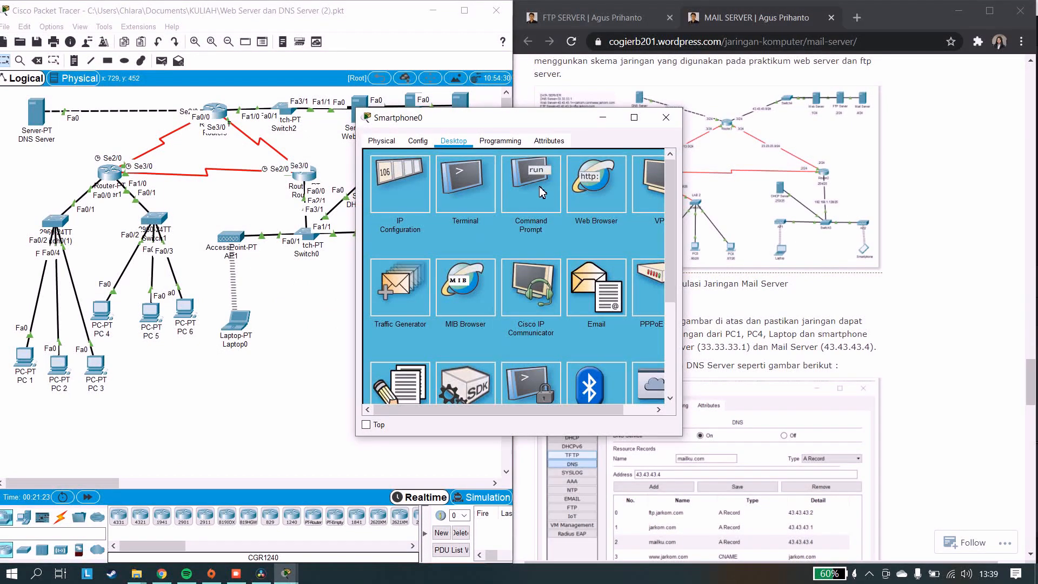
click(541, 191)
text(ping)
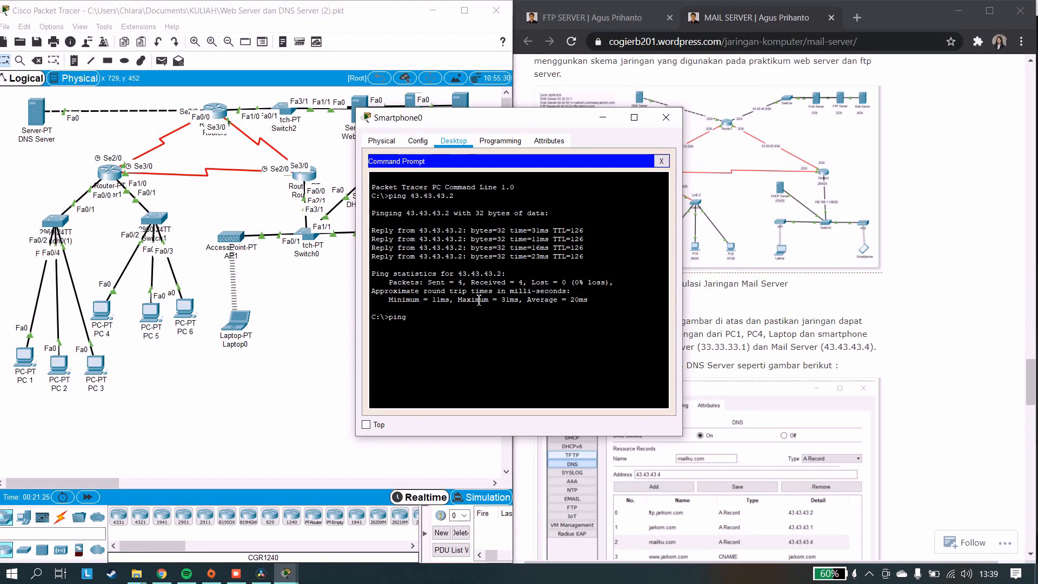
text( 33.33.33.3)
key(BackSpace)
text(1)
key(Return)
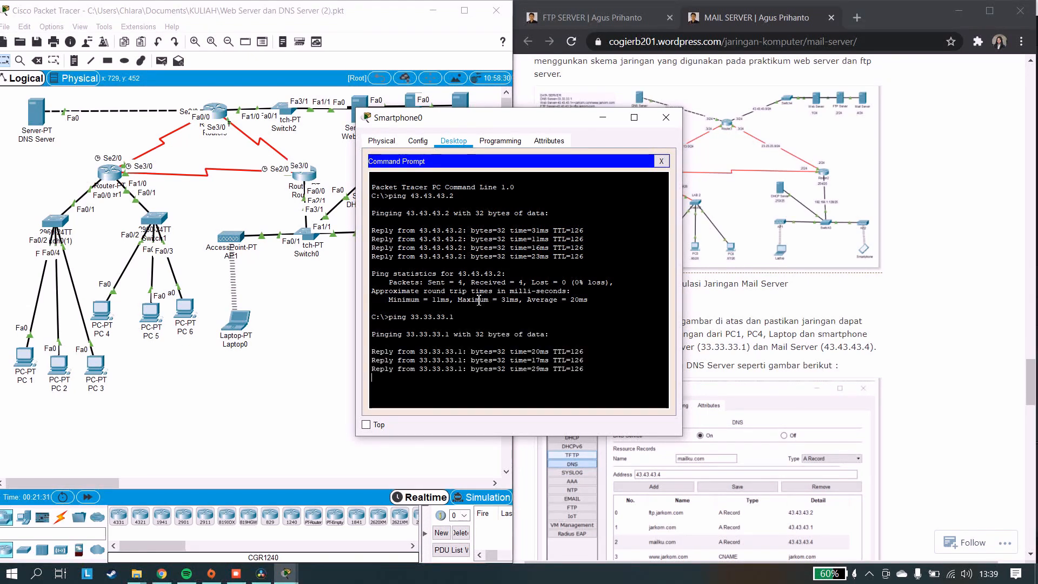
text(ping 43.)
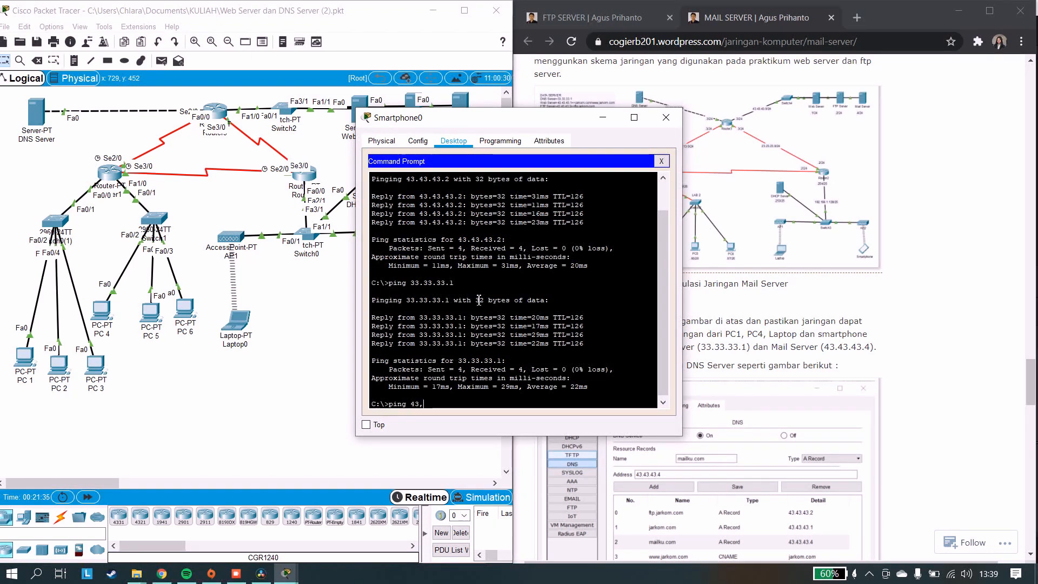
text(43.43.4)
key(Return)
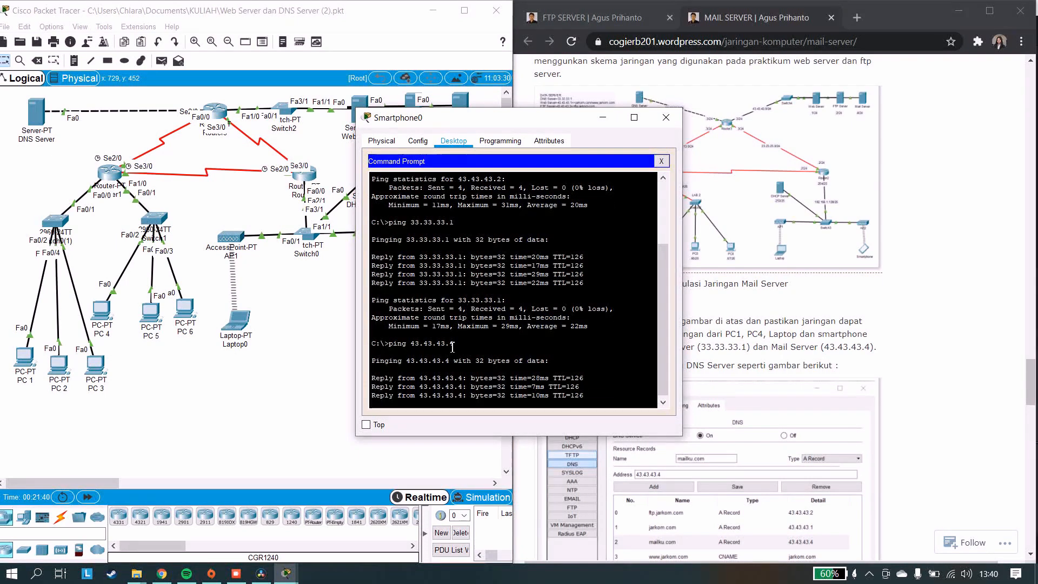
click(666, 120)
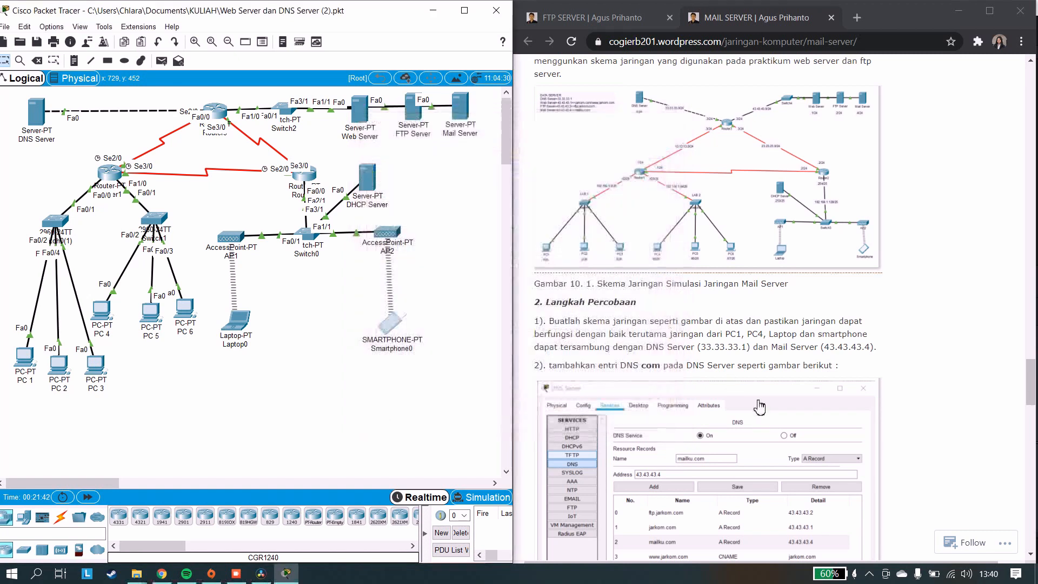
Open the DNS service settings on the DNS Server and select the mailku.com record to compare it with the tutorial's entry
scroll(720, 329, down, 4)
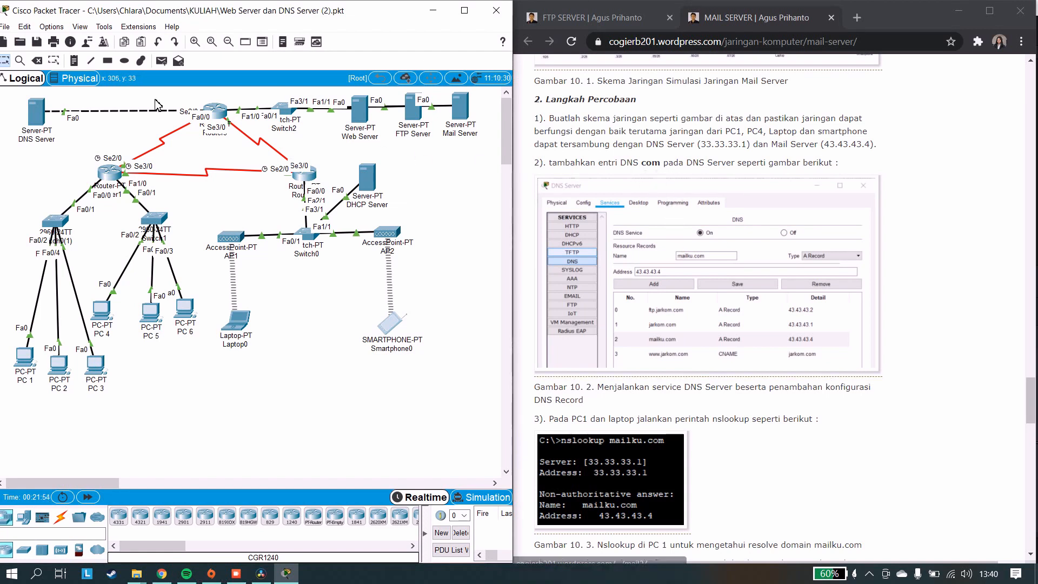
click(39, 114)
click(453, 140)
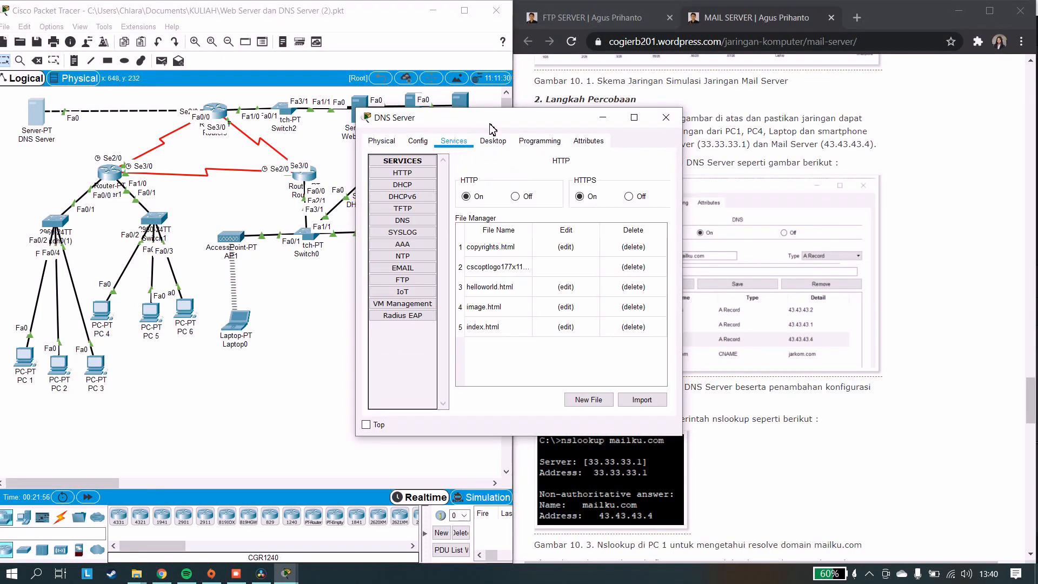
drag(538, 120, 299, 130)
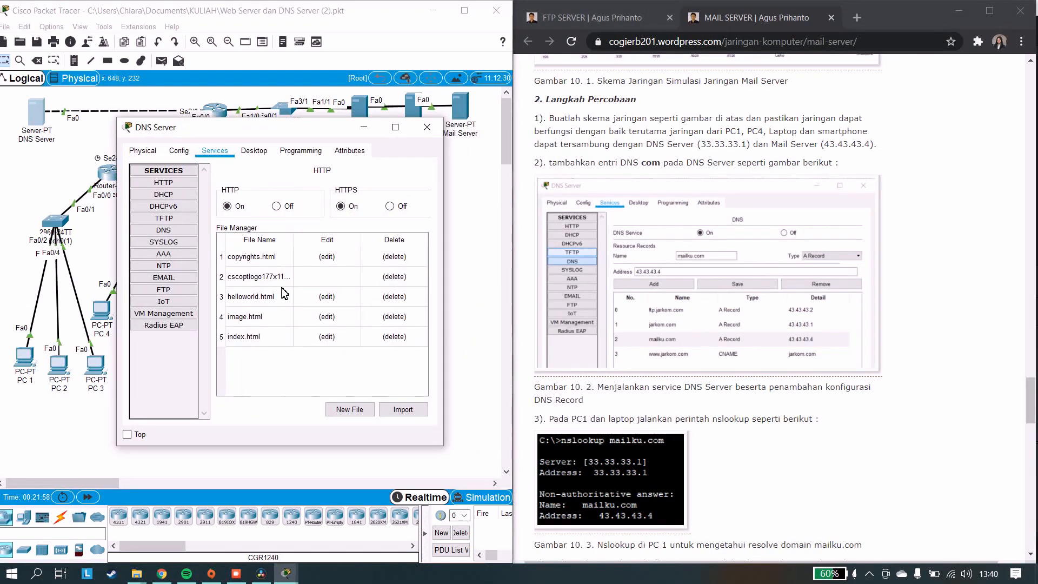
click(178, 230)
click(317, 223)
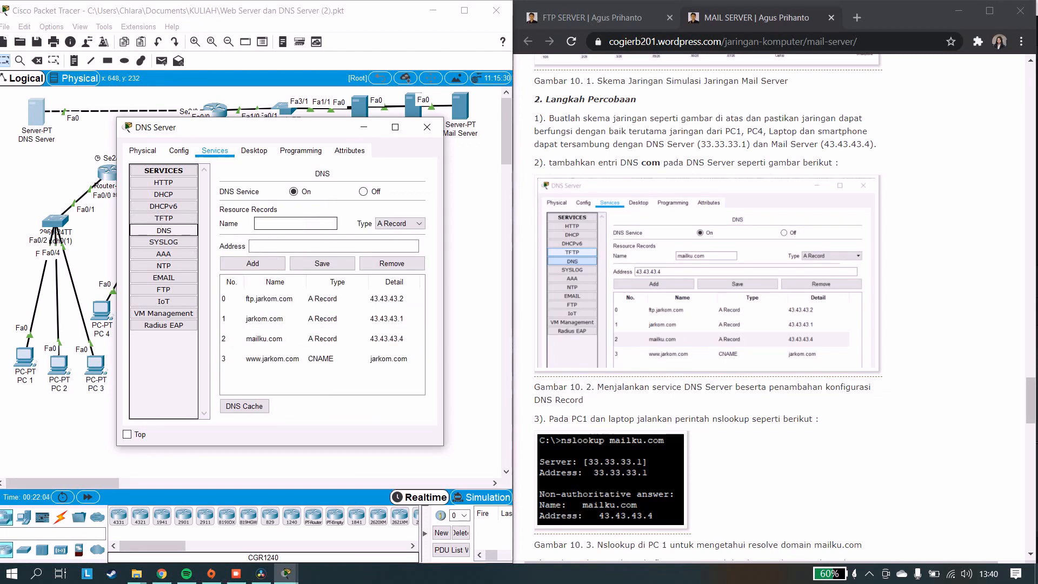
click(300, 250)
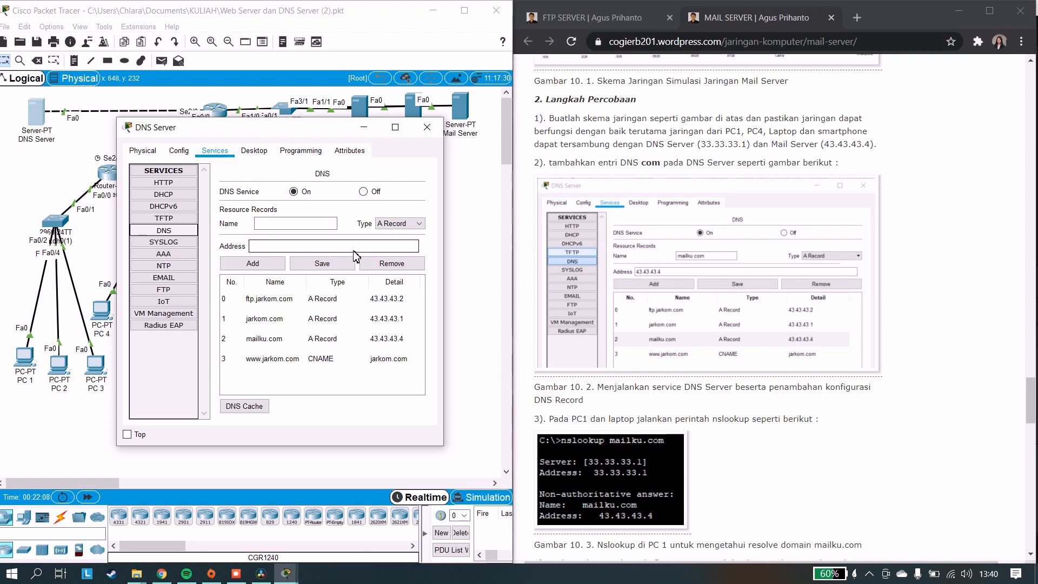
click(323, 336)
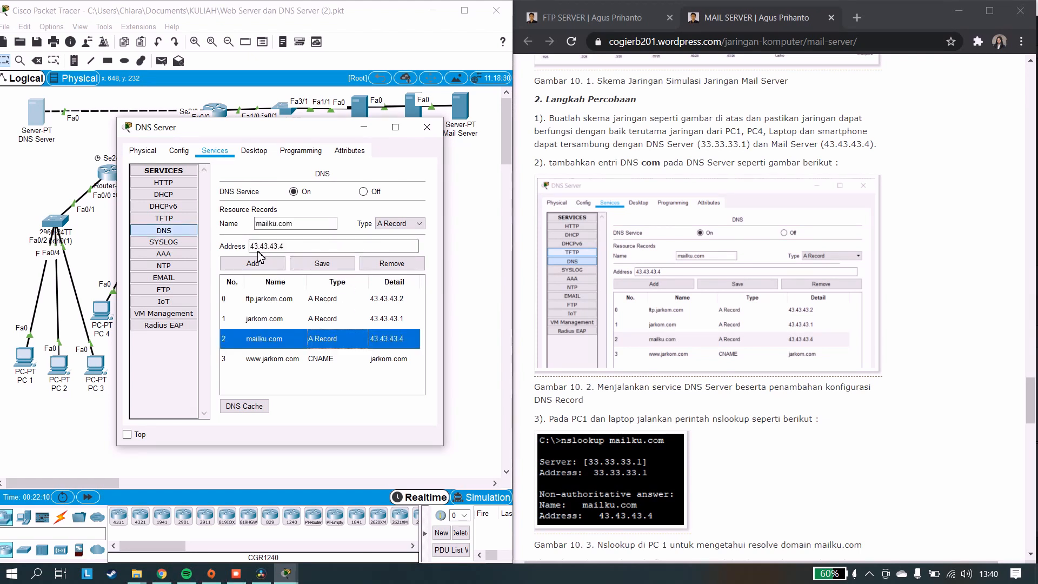
Save the mailku.com A record with address 43.43.43.4 and close the DNS Server's window
click(326, 260)
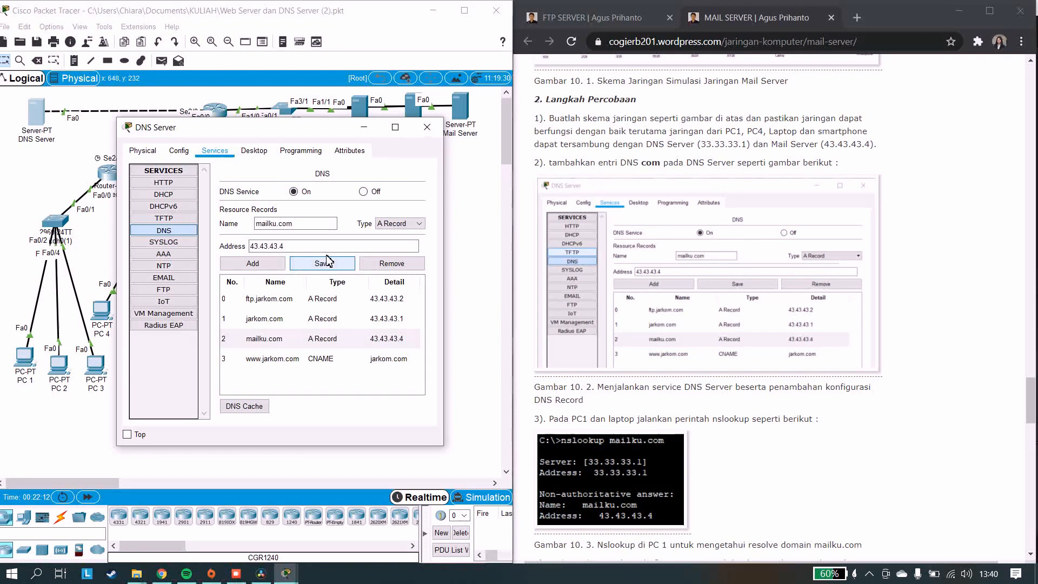
click(425, 127)
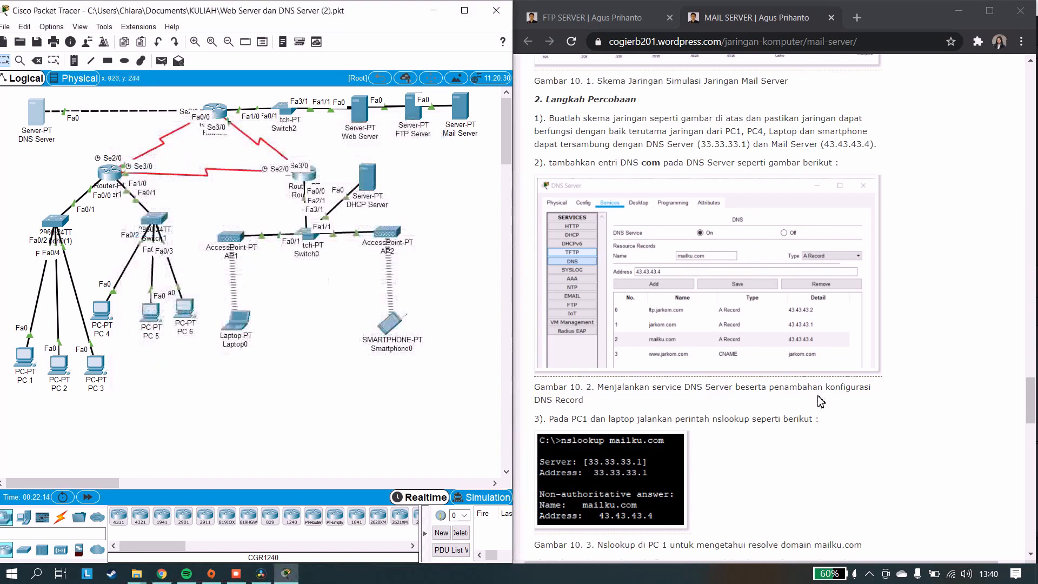
Run nslookup mailku.com from PC 1's Command Prompt to test name resolution, and close the PC's window
scroll(679, 377, down, 3)
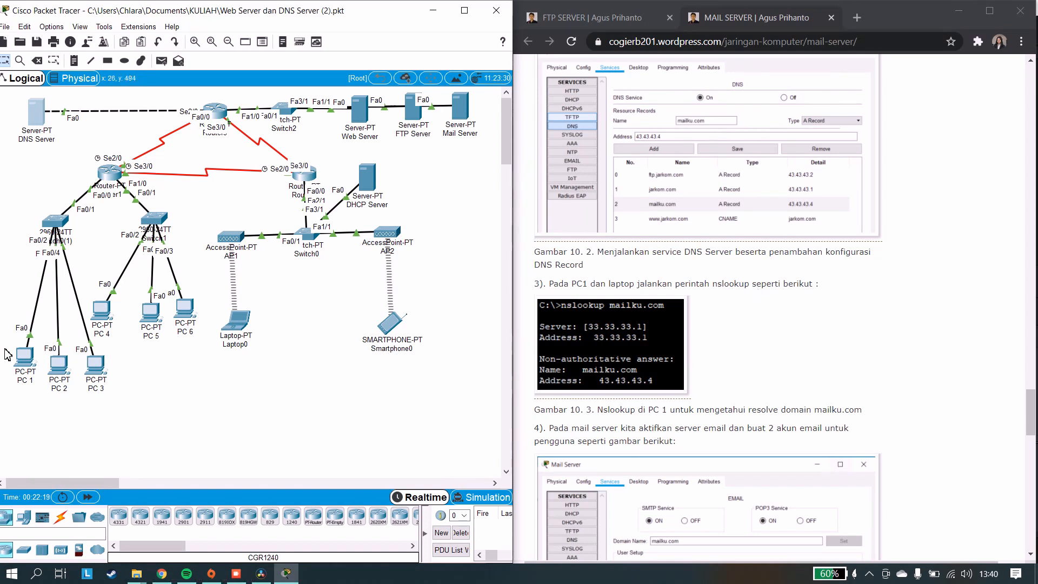
click(23, 357)
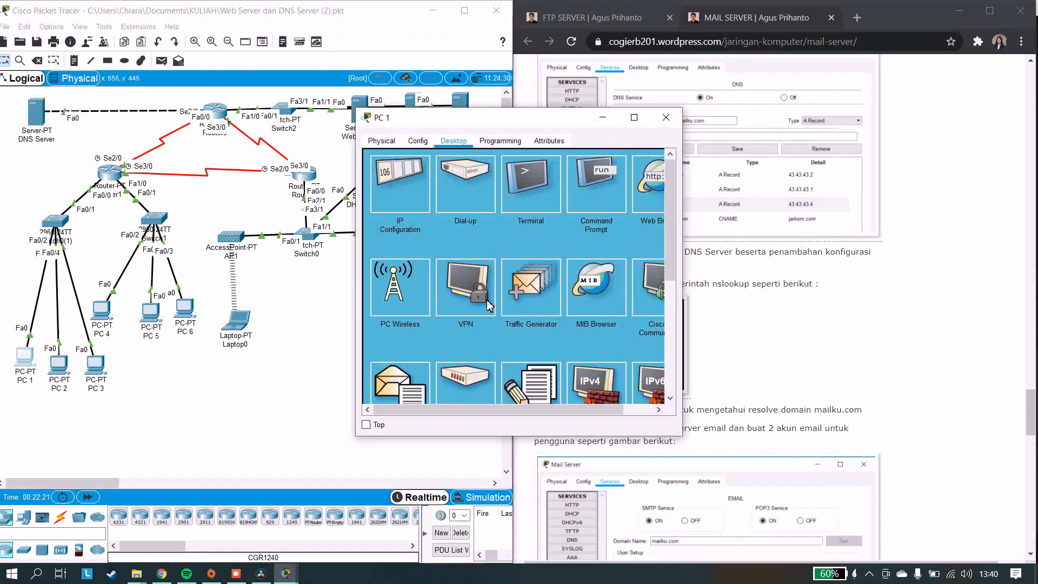
click(612, 195)
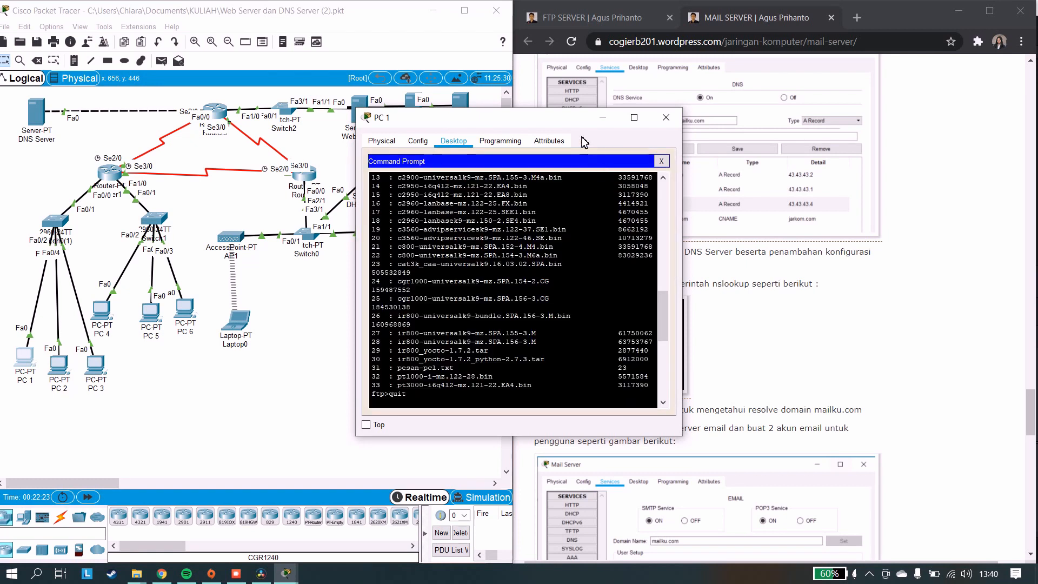
drag(487, 117, 318, 131)
text(ping 43.43.43.4)
key(Return)
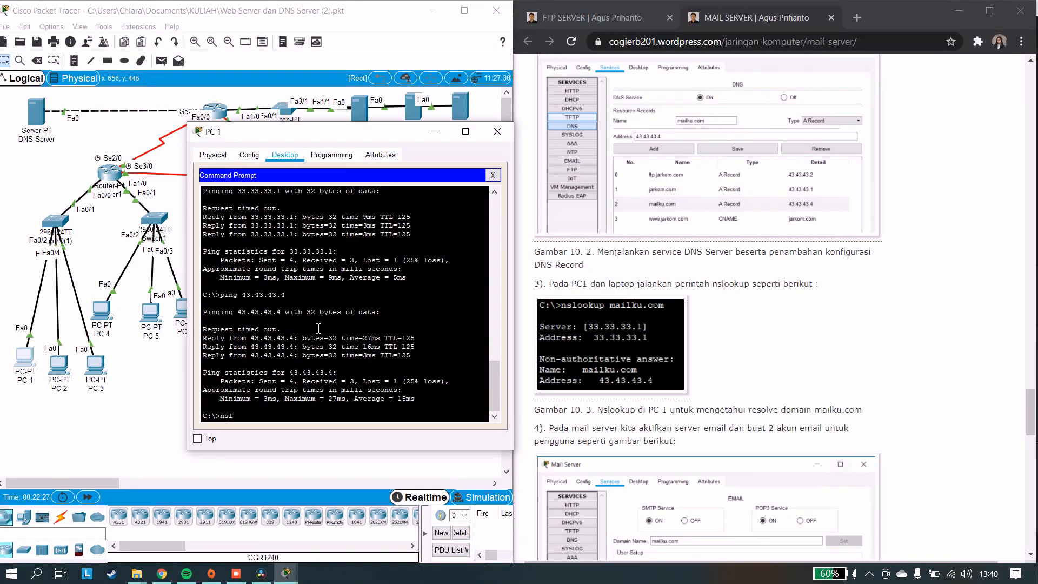
text(nslookup mailku.com)
key(Return)
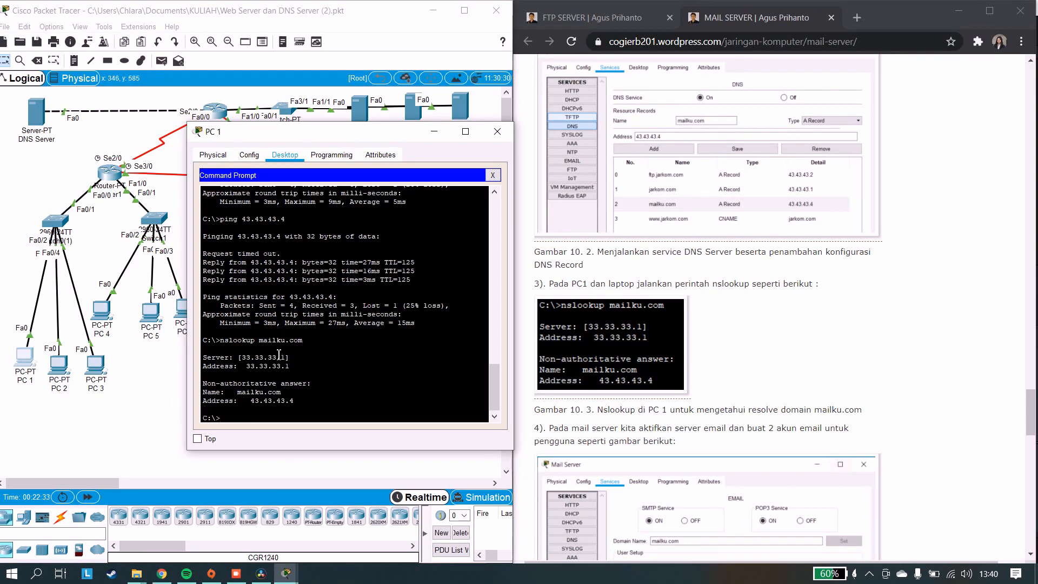
click(497, 131)
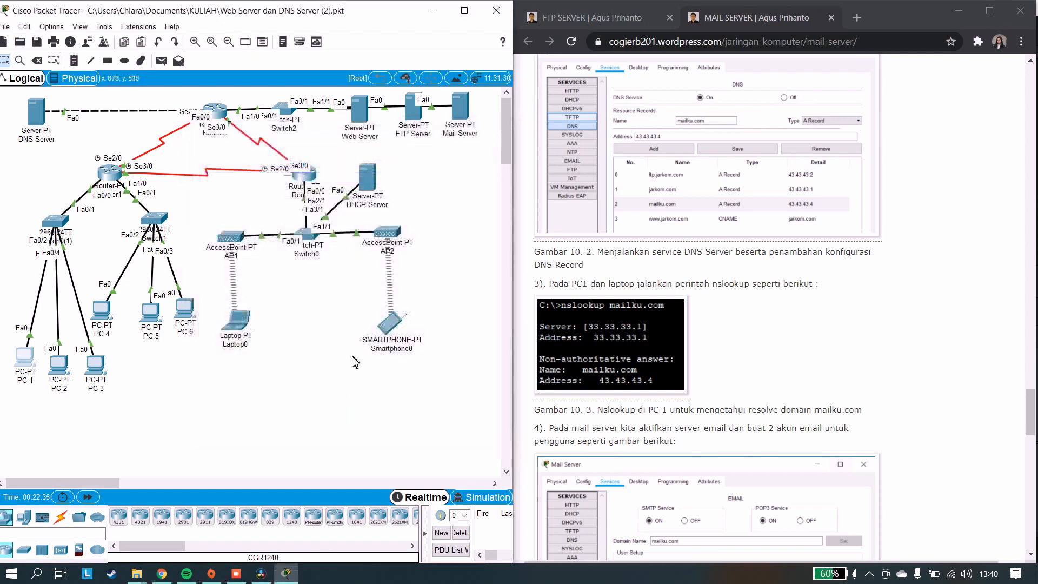
Run nslookup mailku.com from Laptop0's Command Prompt, and close the laptop's window
click(246, 331)
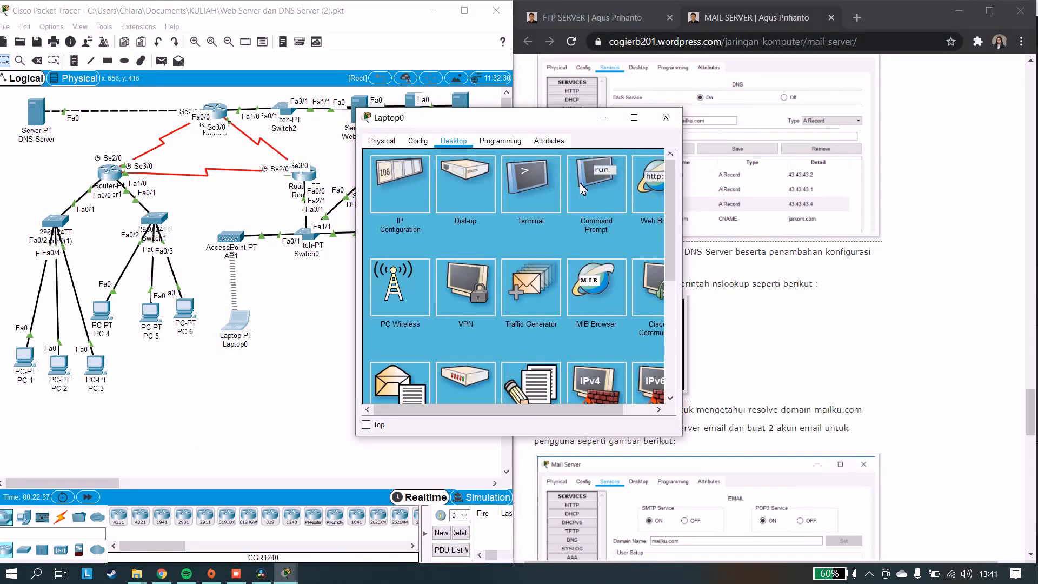
click(599, 189)
text(n)
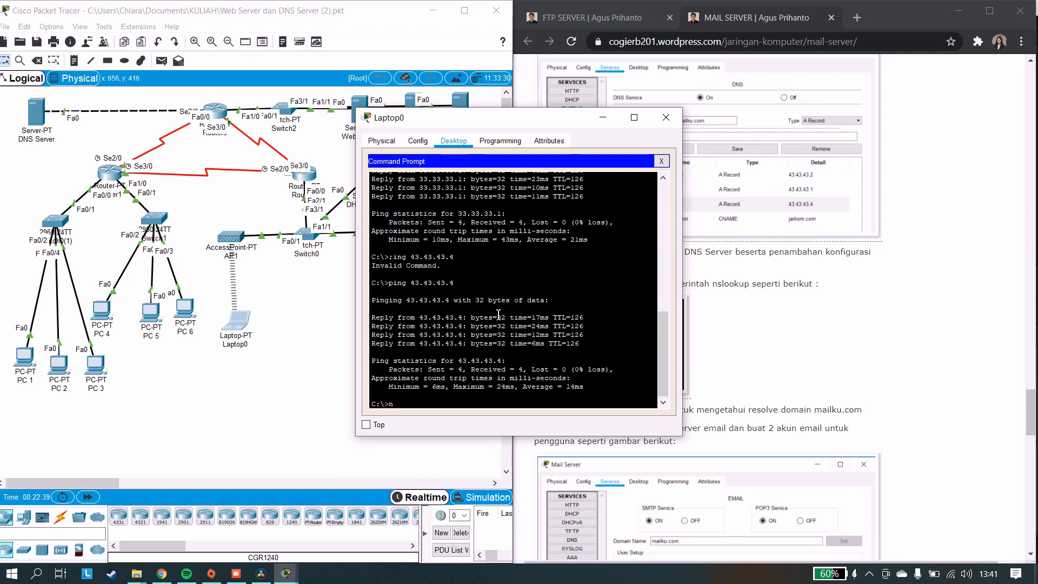
text(slookup mailku)
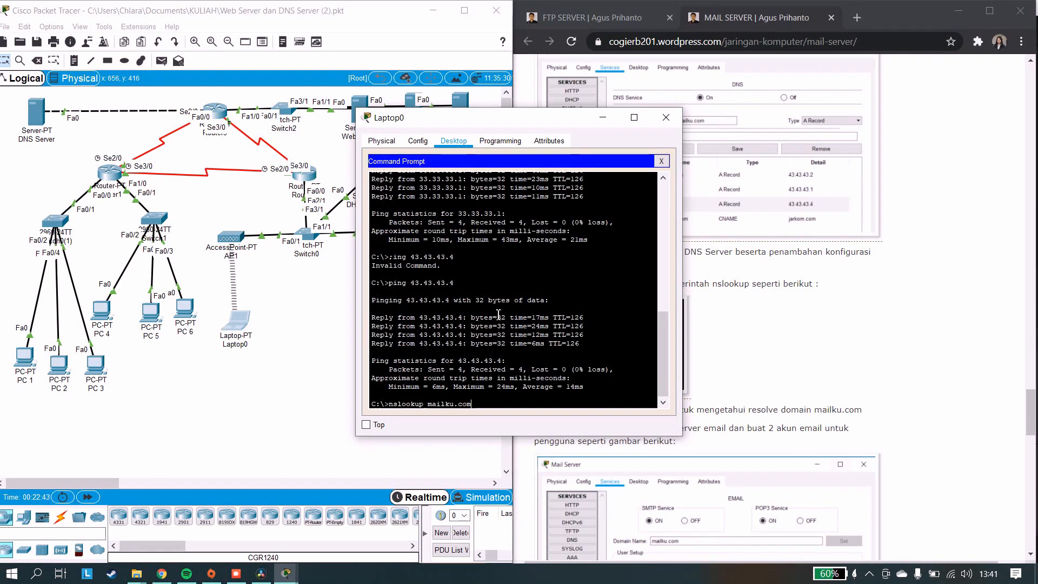
text(.com)
key(Return)
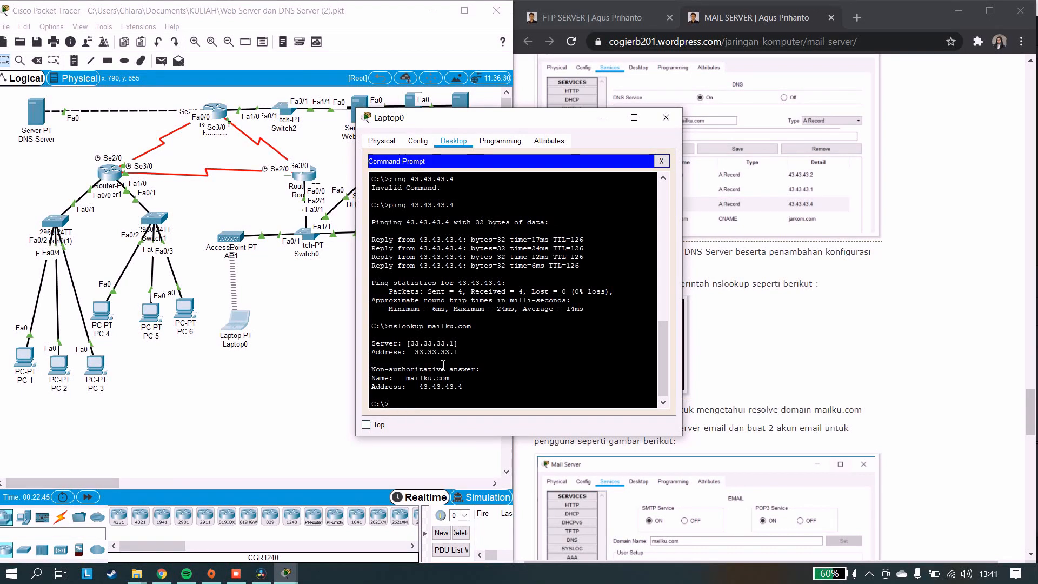
click(666, 117)
Open the EMAIL service on the Mail Server and enter mailku.com as its domain name
scroll(678, 300, down, 3)
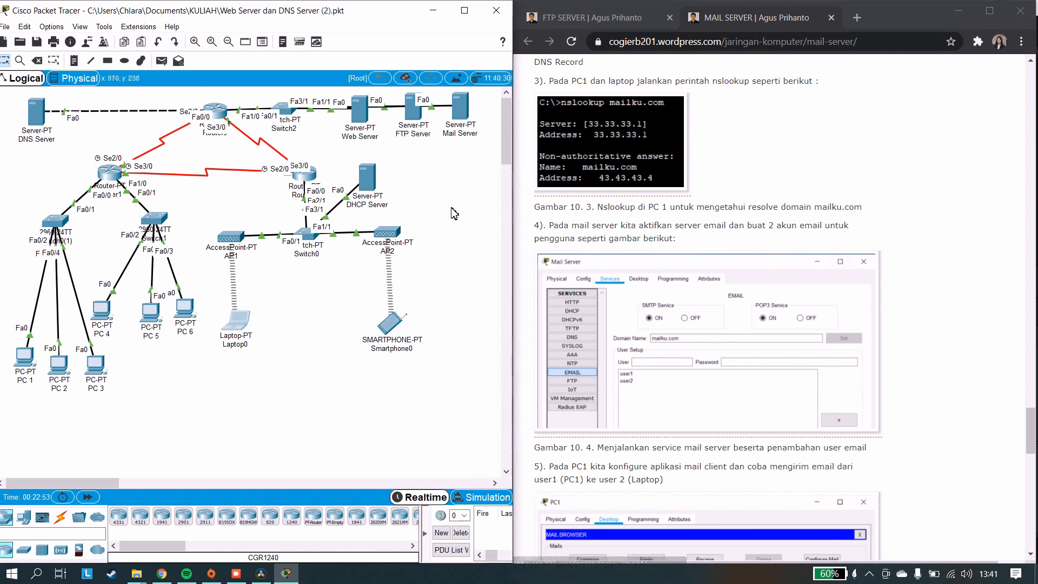
click(458, 111)
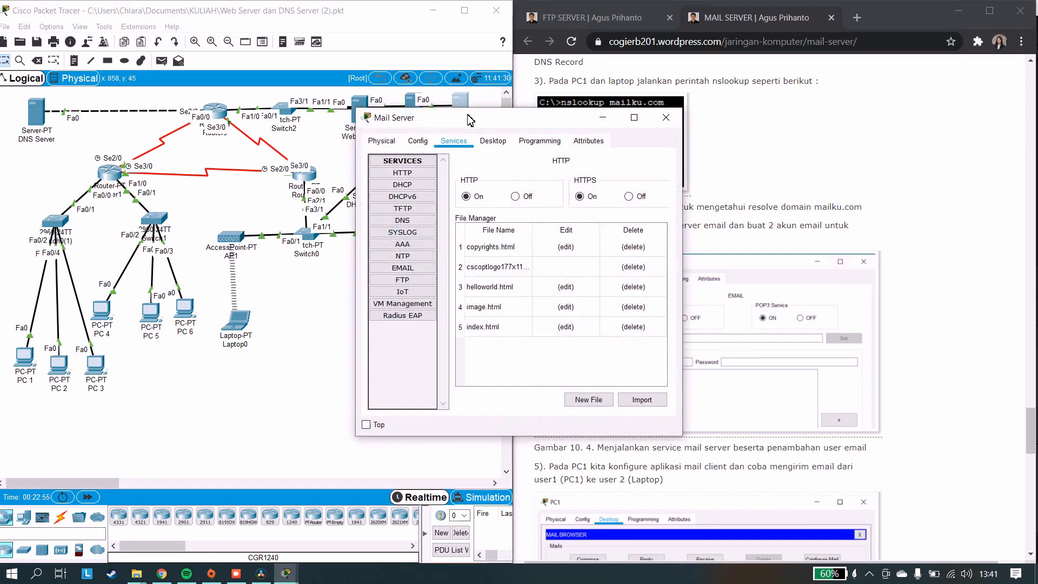
drag(469, 118, 241, 122)
click(173, 268)
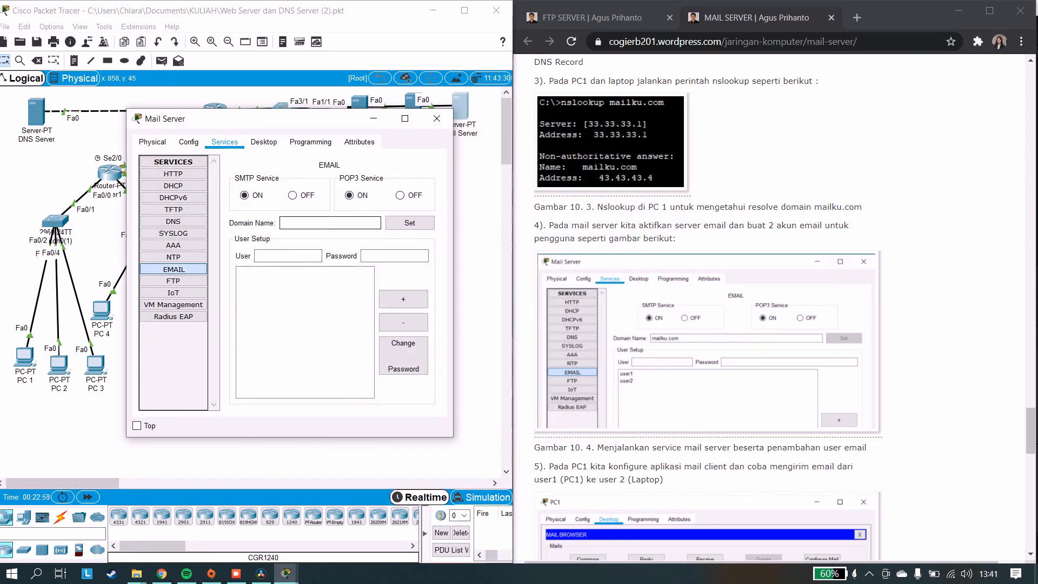
text(mailku.com)
Add the mail account user1 with its password to the Mail Server's user list
click(288, 256)
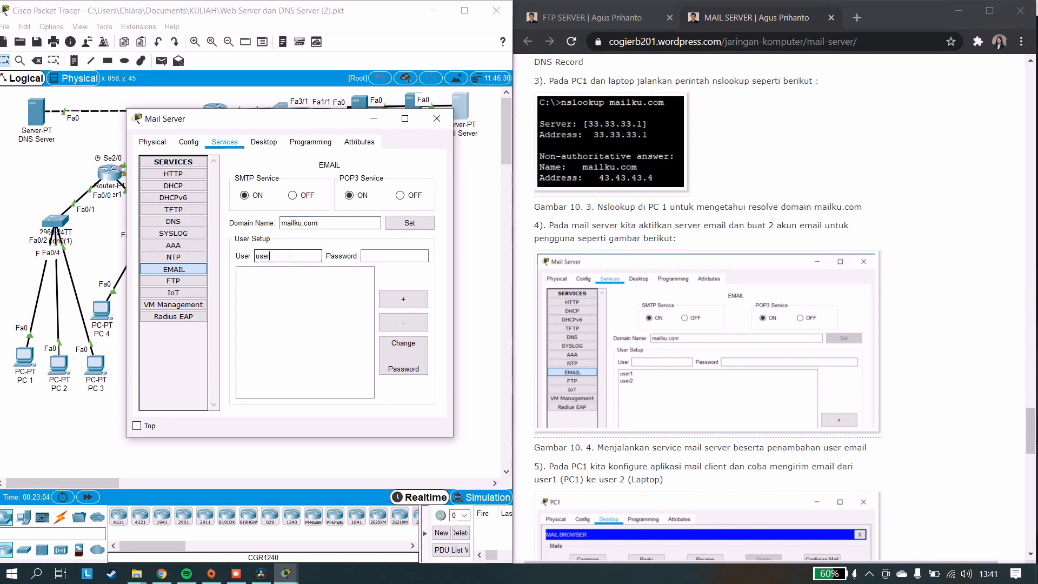
click(370, 255)
text(1)
click(403, 299)
click(271, 272)
click(393, 327)
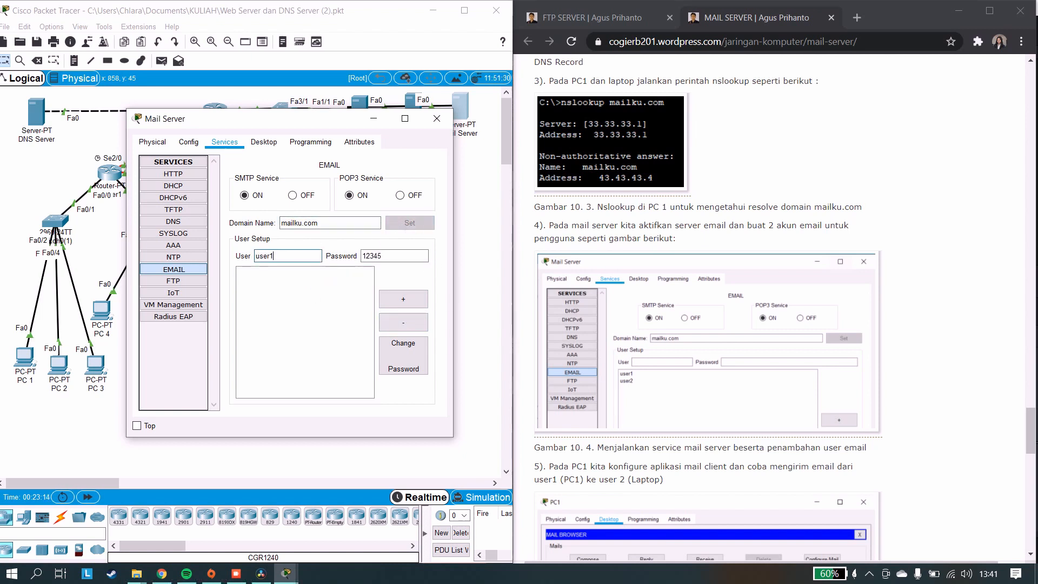
click(408, 299)
Add a second mail account, user2, with its password, and close the Mail Server's window
click(303, 255)
text(user2)
key(Tab)
text(1)
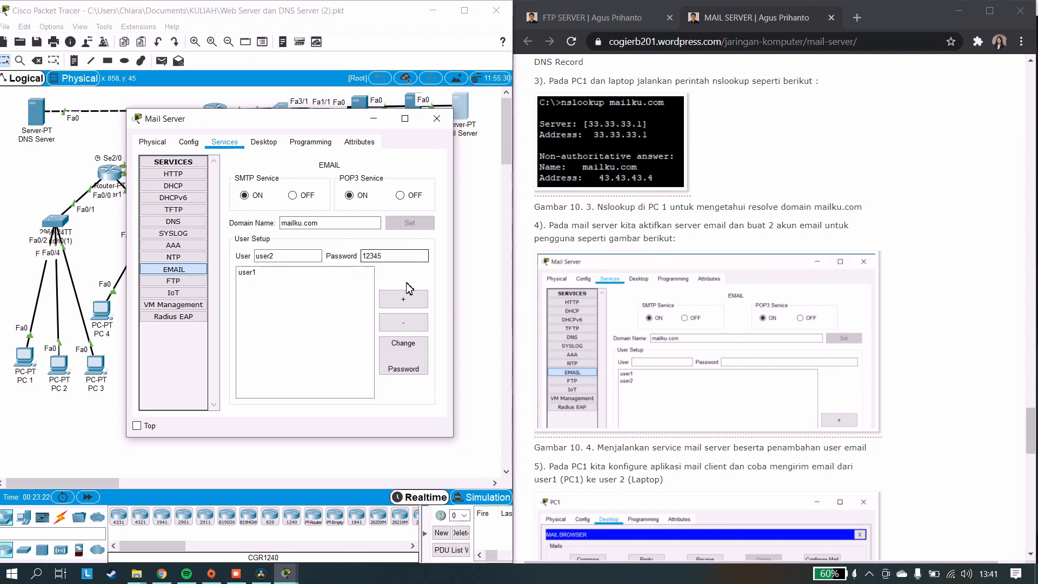
click(405, 299)
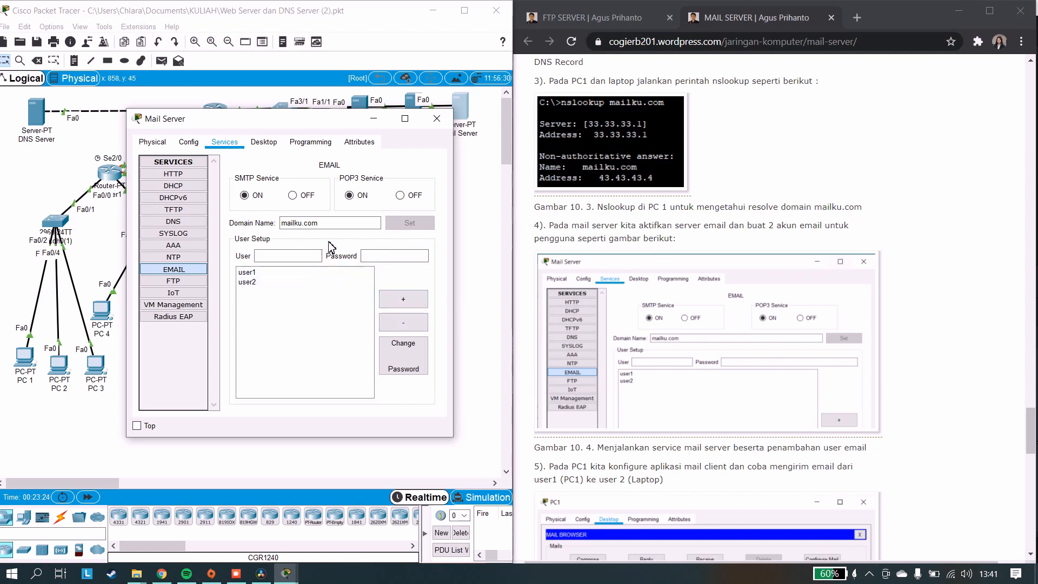
click(437, 119)
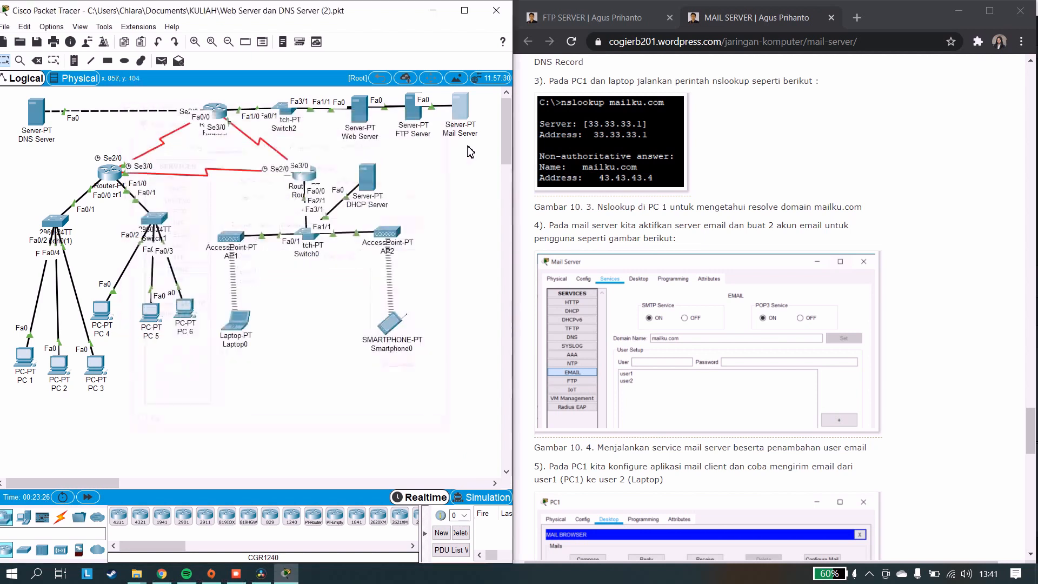
Review the tutorial's mail client instructions and open the mail configuration in PC 1's Email application
scroll(681, 325, down, 3)
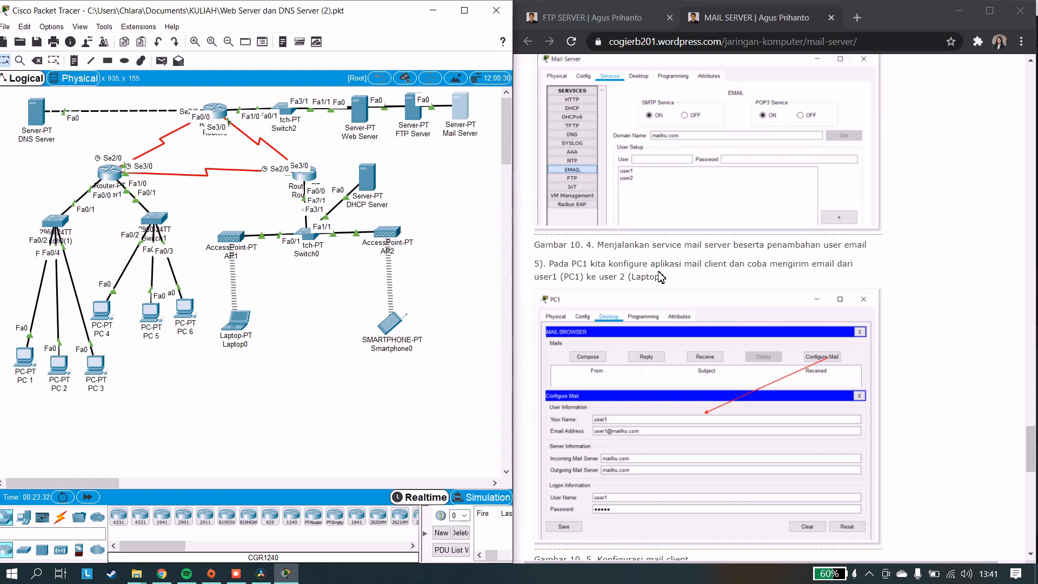
scroll(635, 282, down, 2)
scroll(635, 282, down, 2)
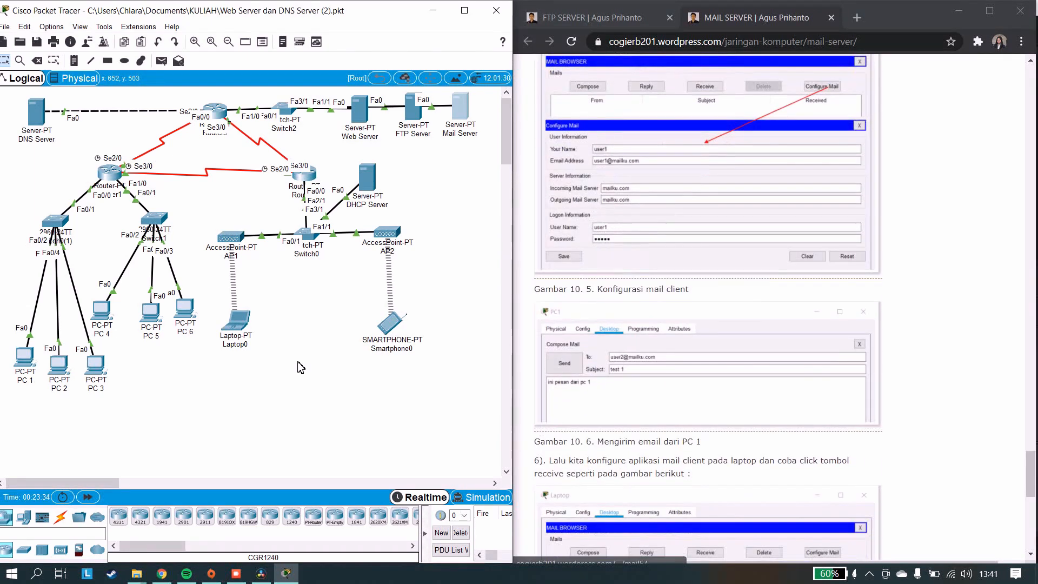
click(21, 359)
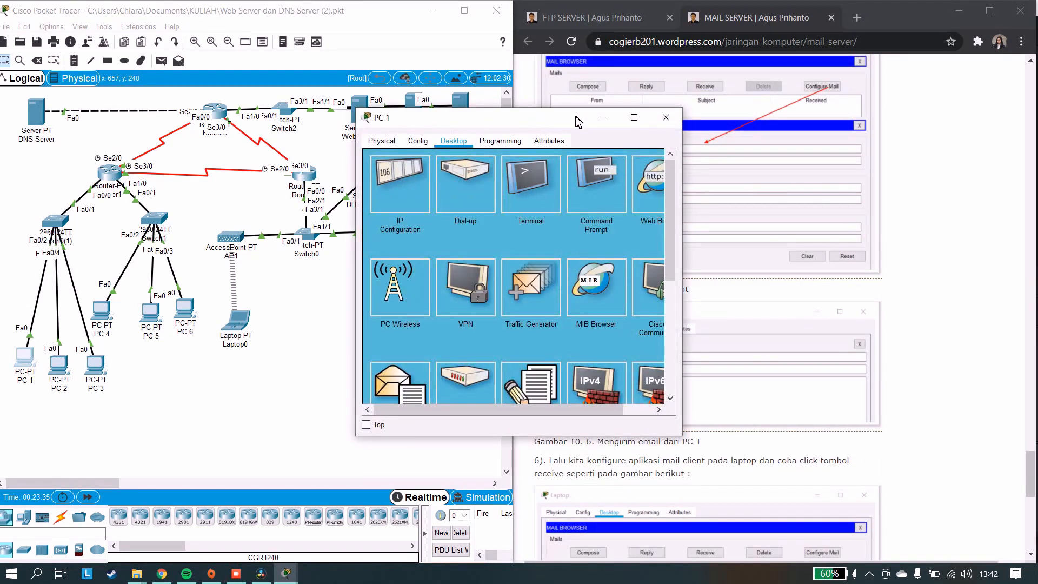
drag(578, 117, 401, 131)
scroll(341, 281, down, 1)
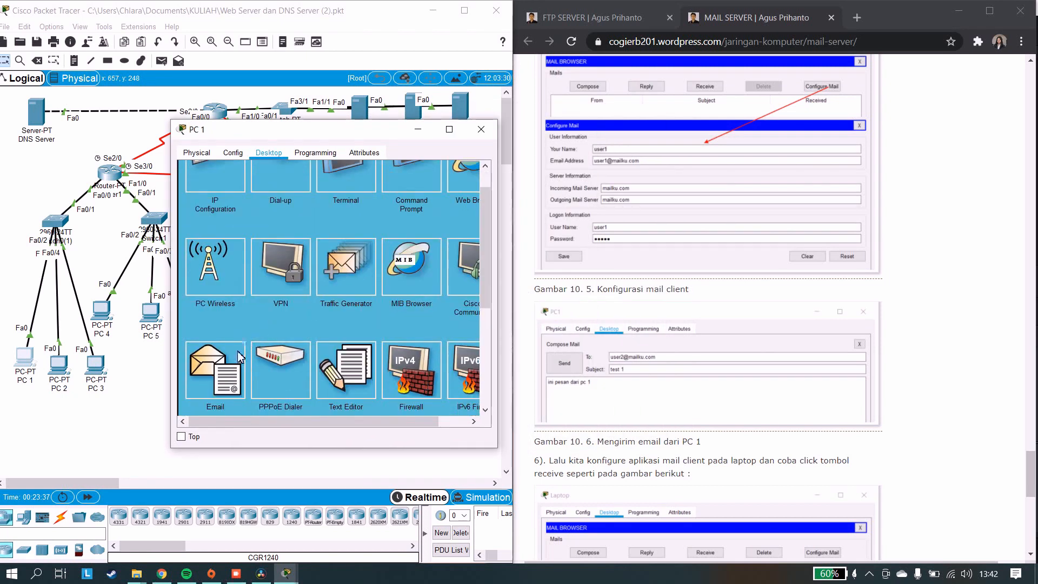
click(233, 369)
click(432, 175)
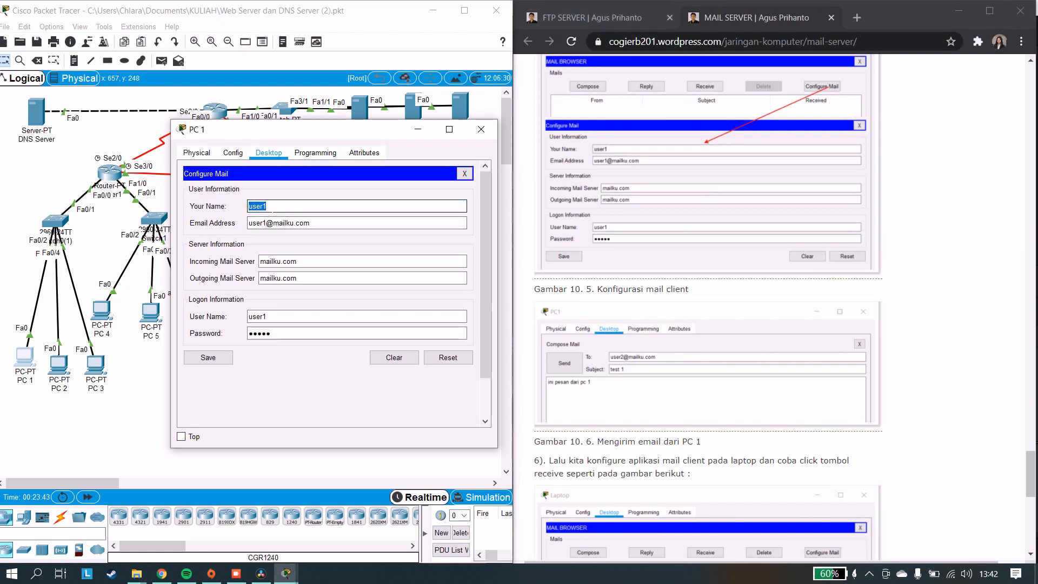
Check PC 1's user1 details and mailku.com incoming and outgoing servers, re-enter the logon password, and save the mail configuration
click(316, 223)
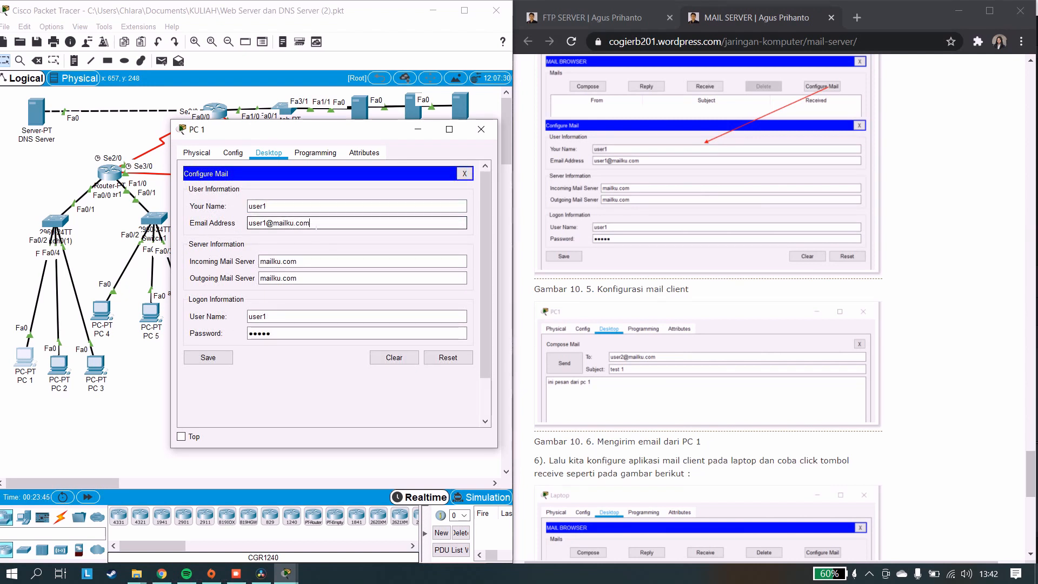
drag(303, 223, 260, 223)
click(313, 223)
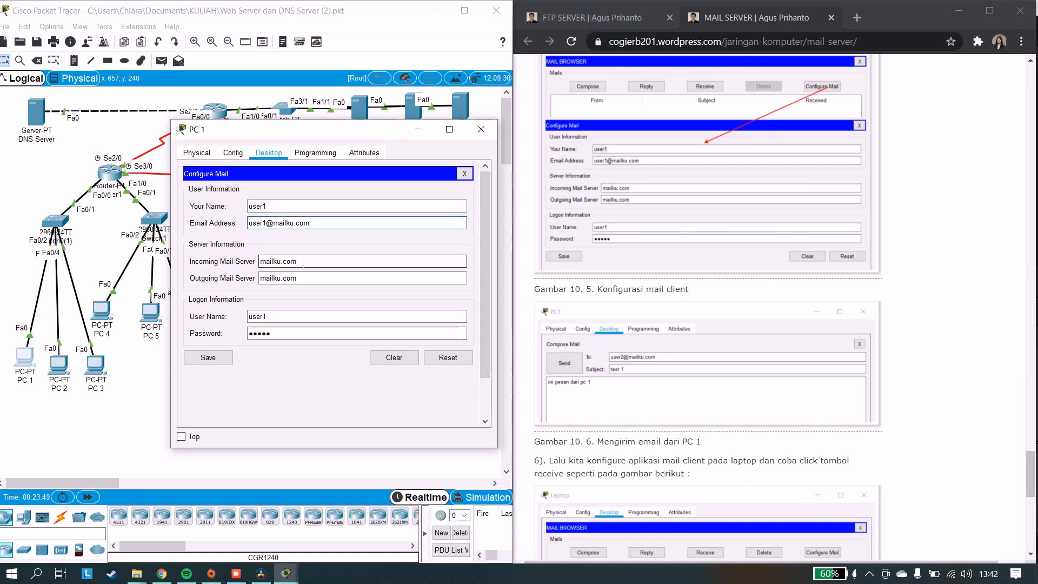
drag(303, 263, 258, 262)
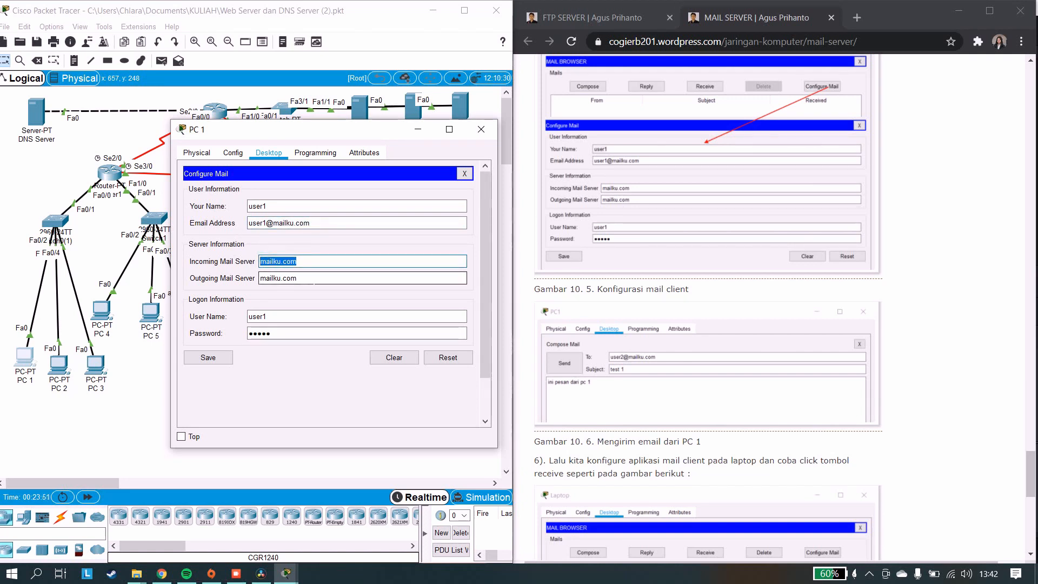
drag(314, 278, 258, 278)
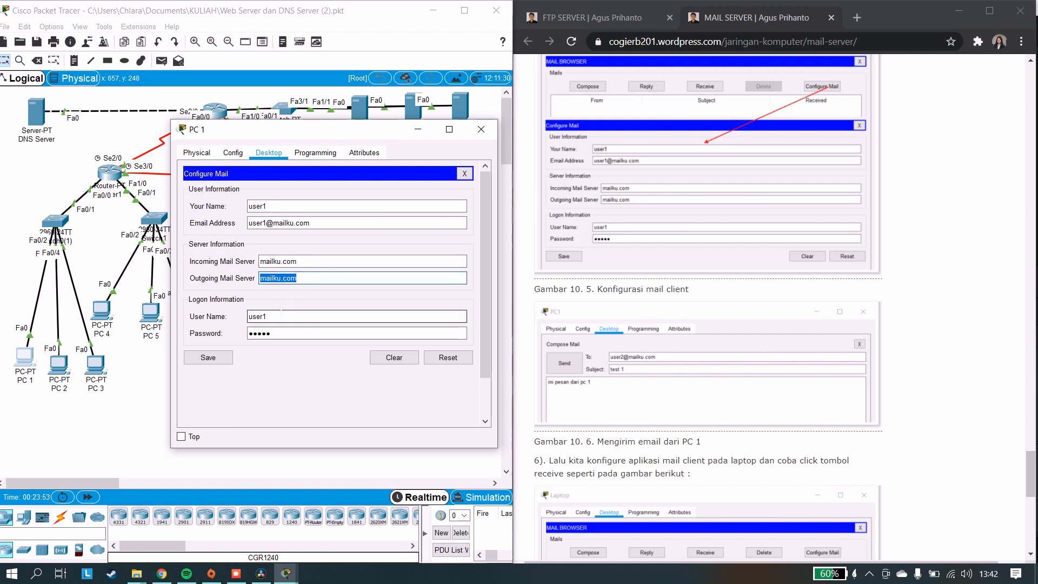
drag(287, 316, 247, 333)
text(user1)
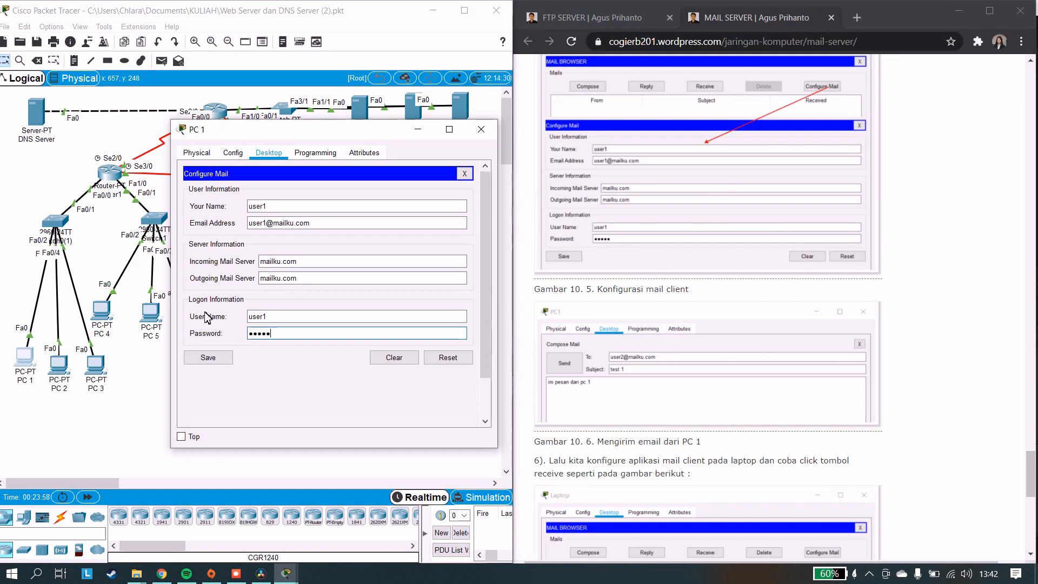
click(202, 357)
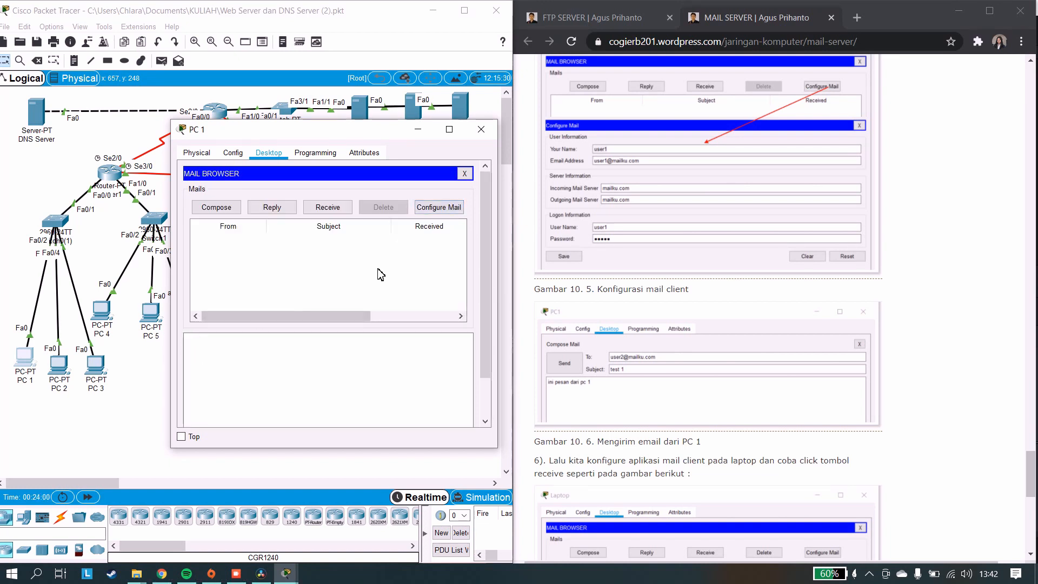
Compose a mail on PC 1 to user2's address with subject "test 1" and message "ini pesan dari pc 1", send it, and close PC 1's window
scroll(643, 277, up, 3)
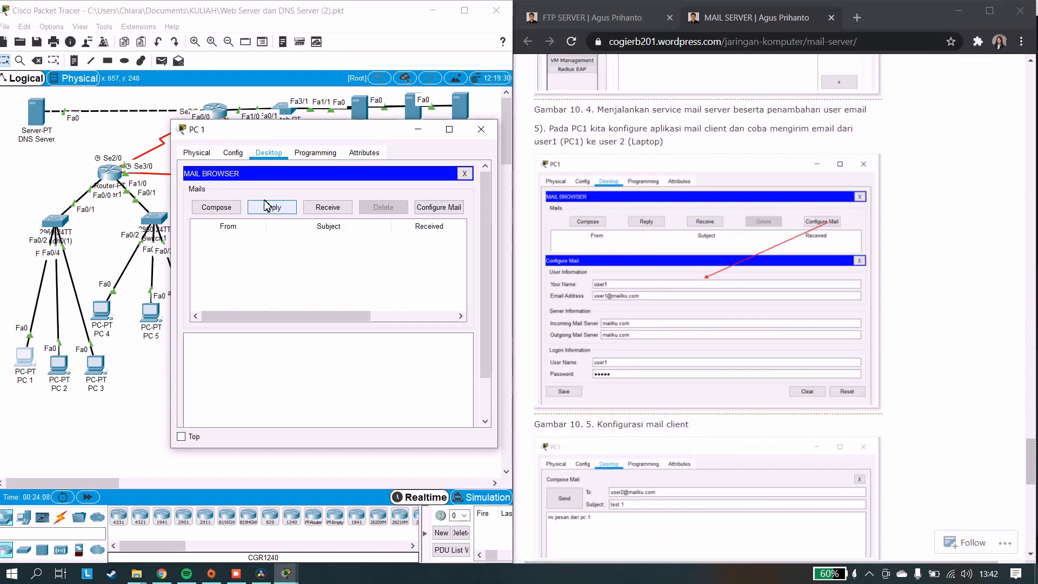
click(220, 208)
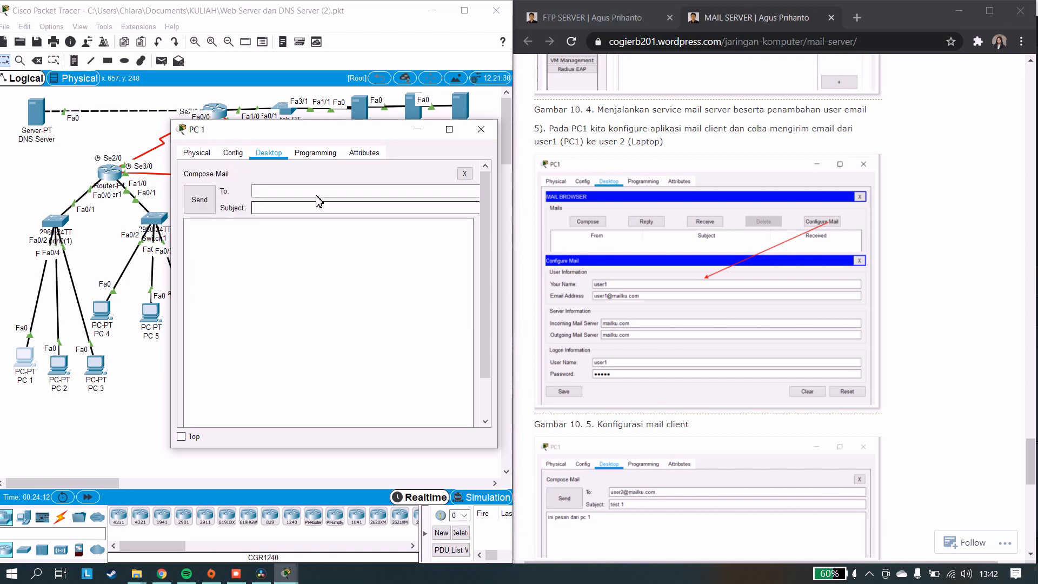
text(us)
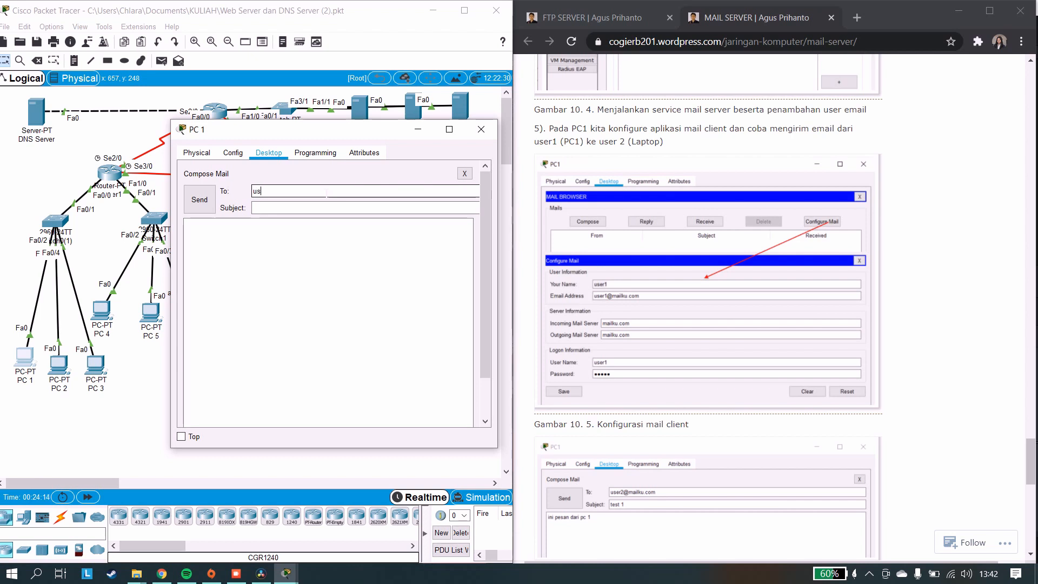
text(er2@mailku.com)
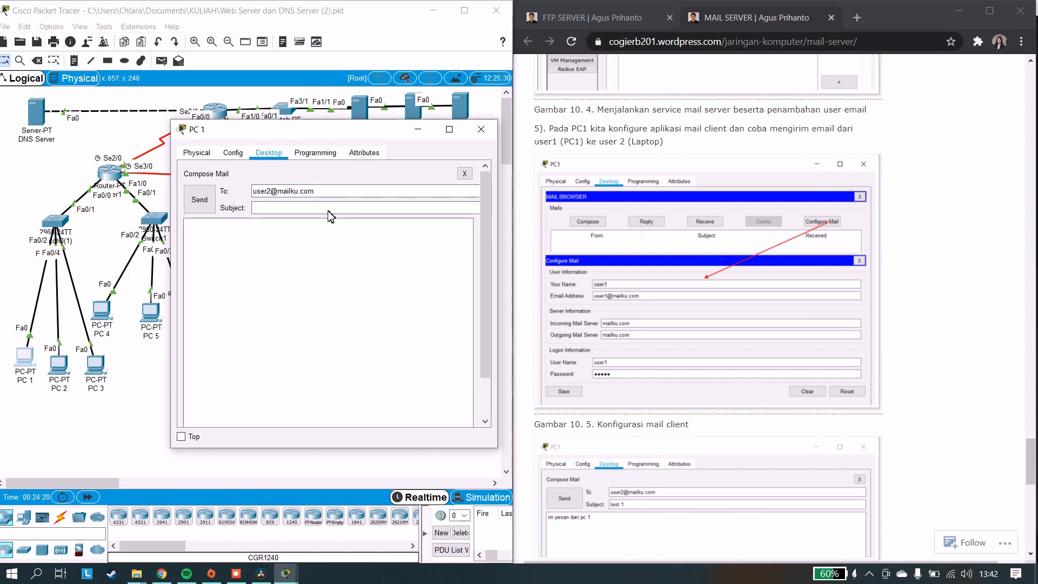
click(328, 209)
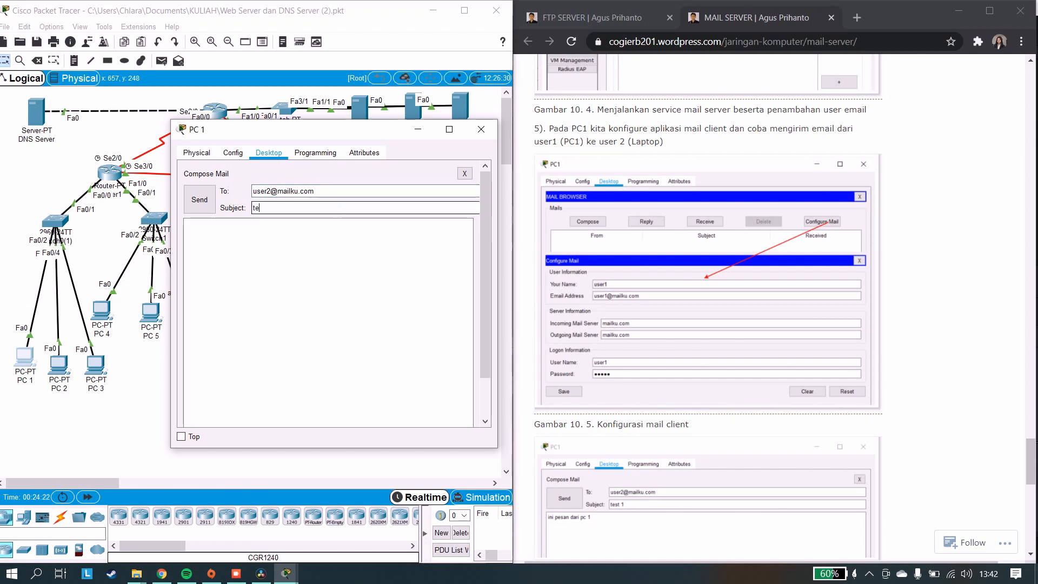
click(307, 283)
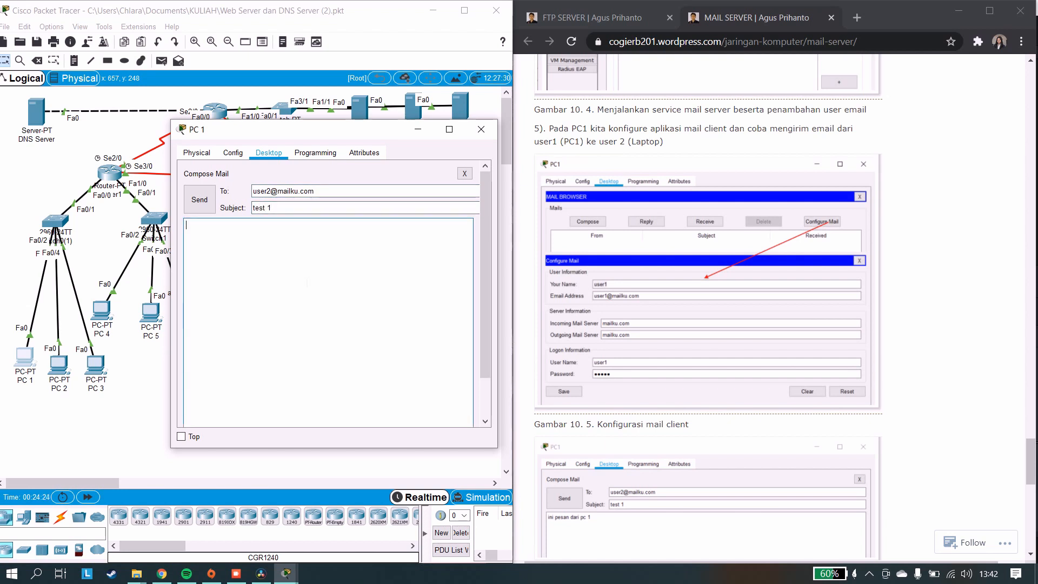
text(ini pesan dari pc 1)
click(200, 199)
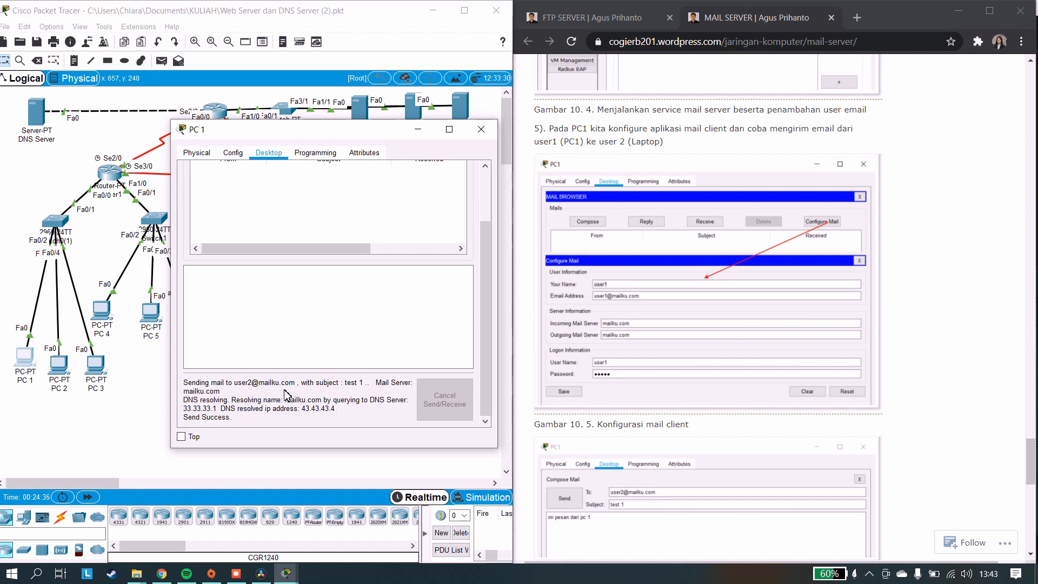
scroll(697, 357, down, 4)
scroll(696, 357, down, 2)
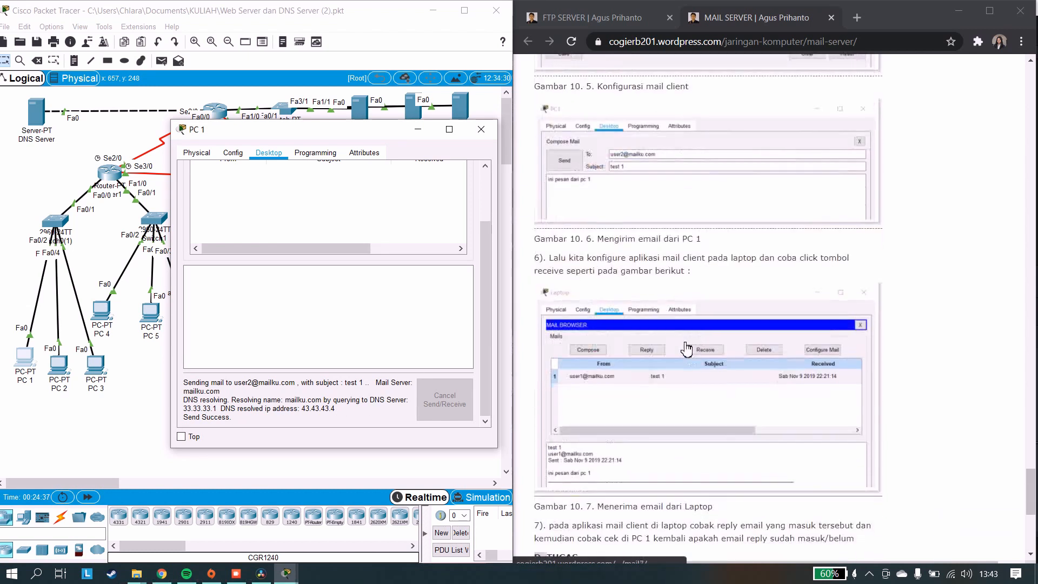
click(475, 128)
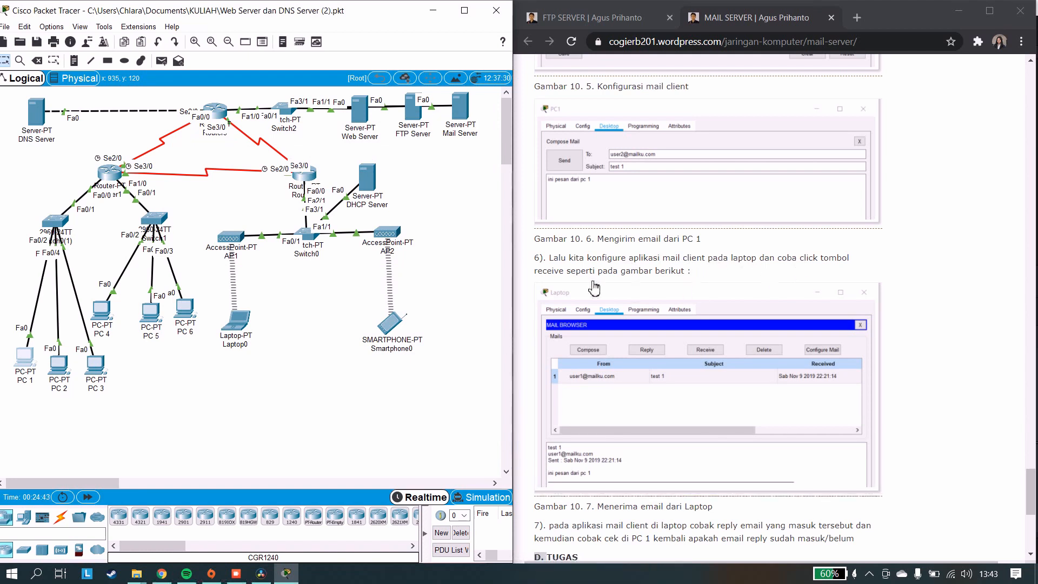
Open the mail configuration in Laptop0's Email application
scroll(694, 285, down, 1)
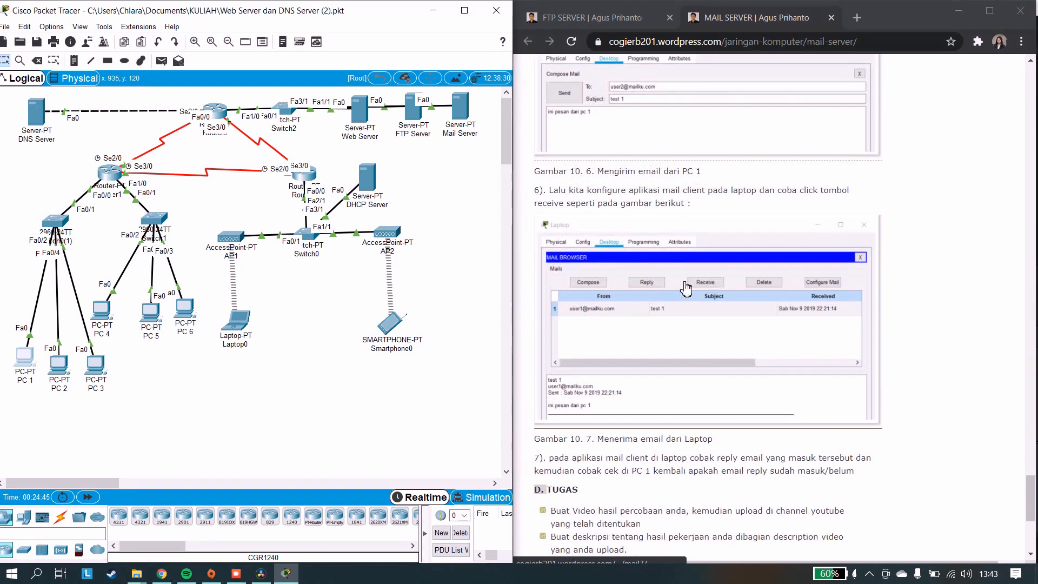
click(235, 320)
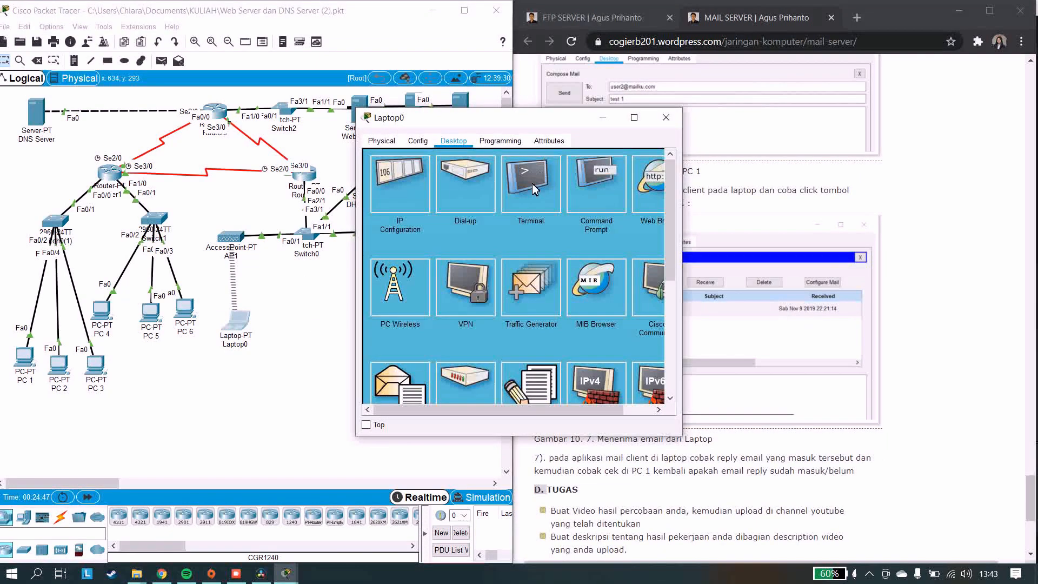
scroll(466, 309, down, 1)
click(416, 316)
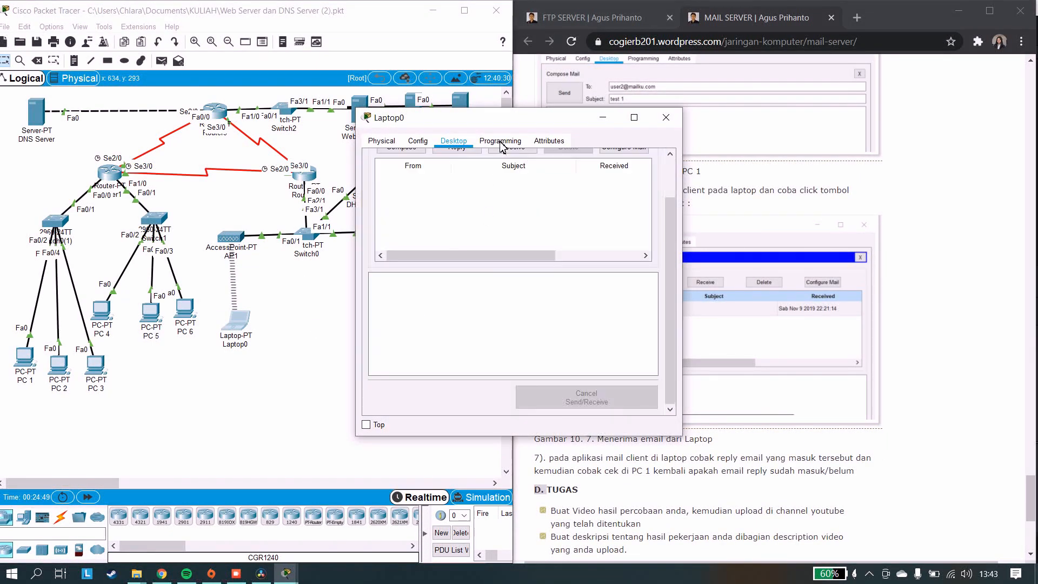
click(622, 180)
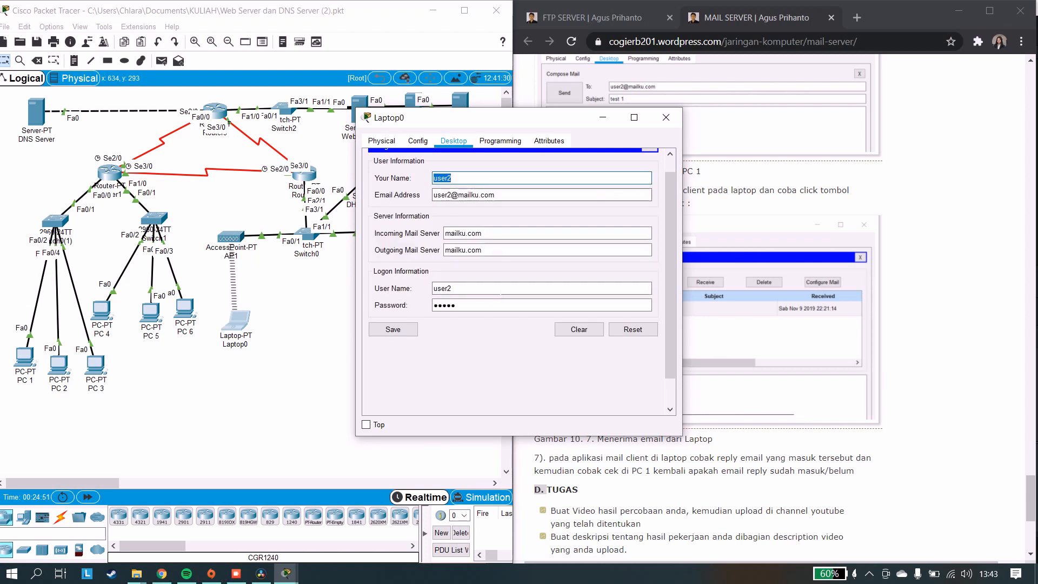
Check Laptop0's user2 details and mailku.com incoming and outgoing servers, re-enter the logon password, and save the mail configuration
scroll(481, 188, up, 1)
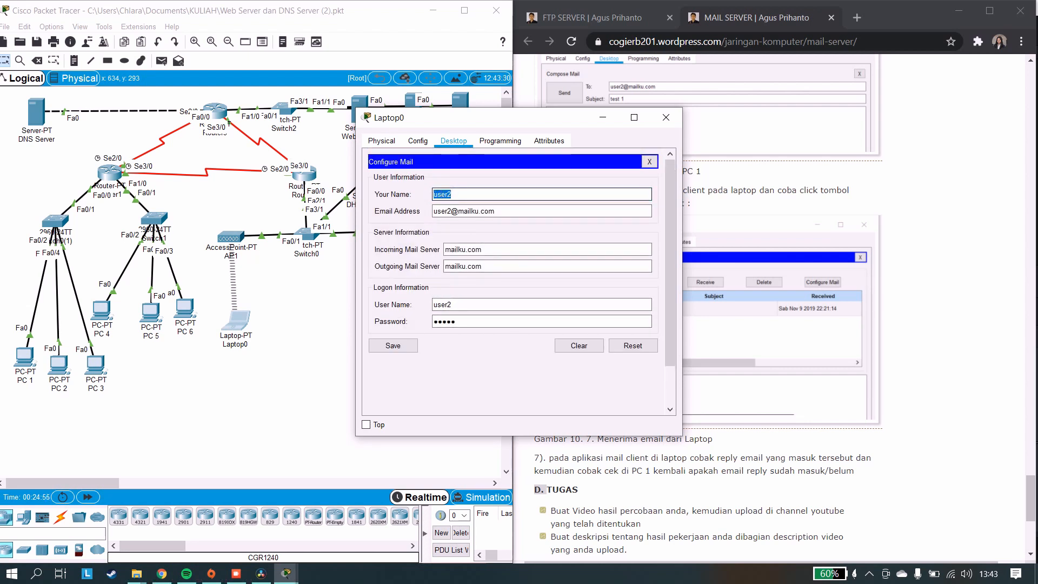
click(472, 197)
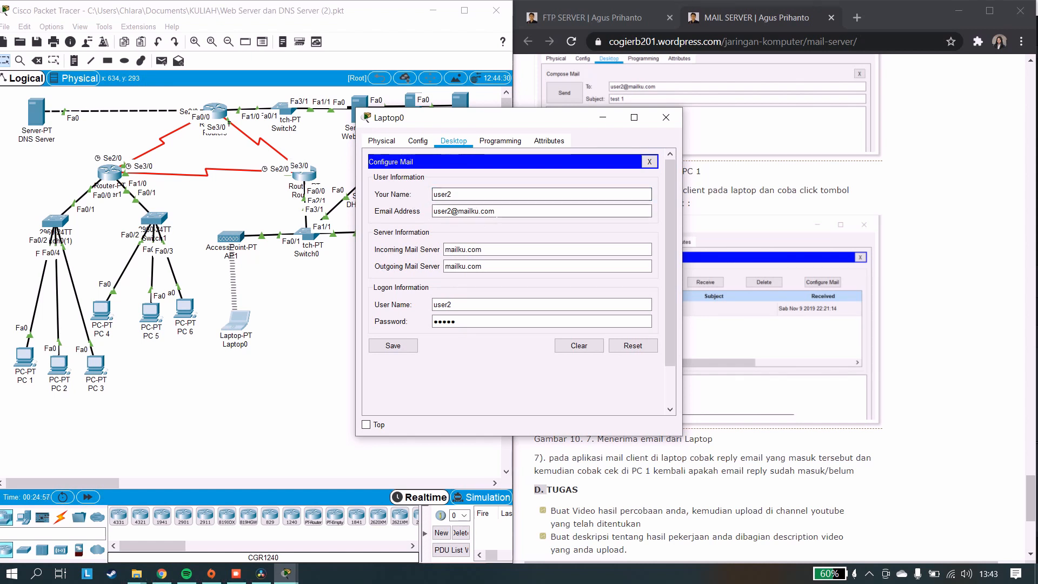
click(497, 212)
drag(495, 211, 445, 212)
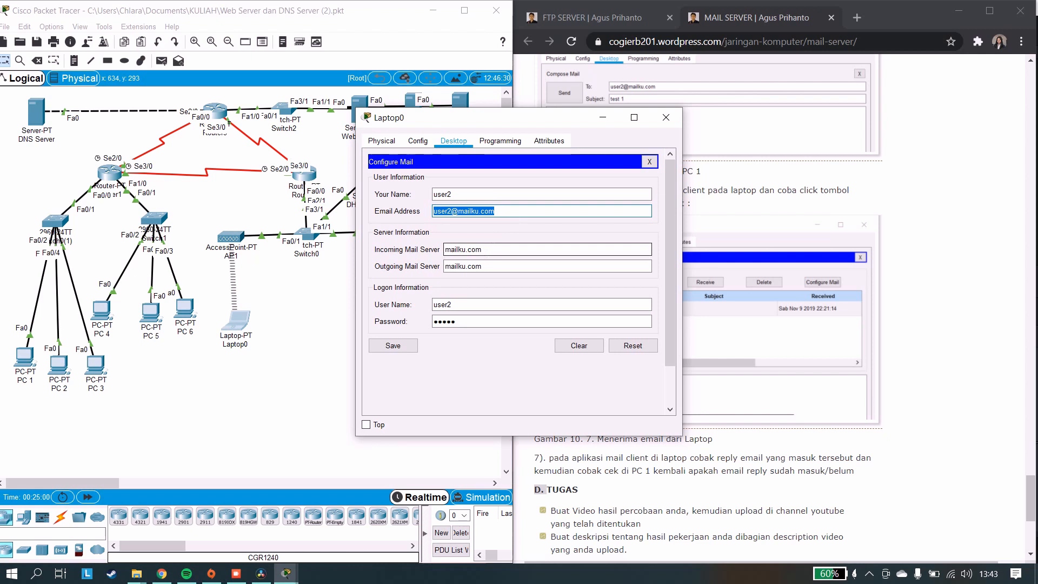
drag(476, 249, 443, 267)
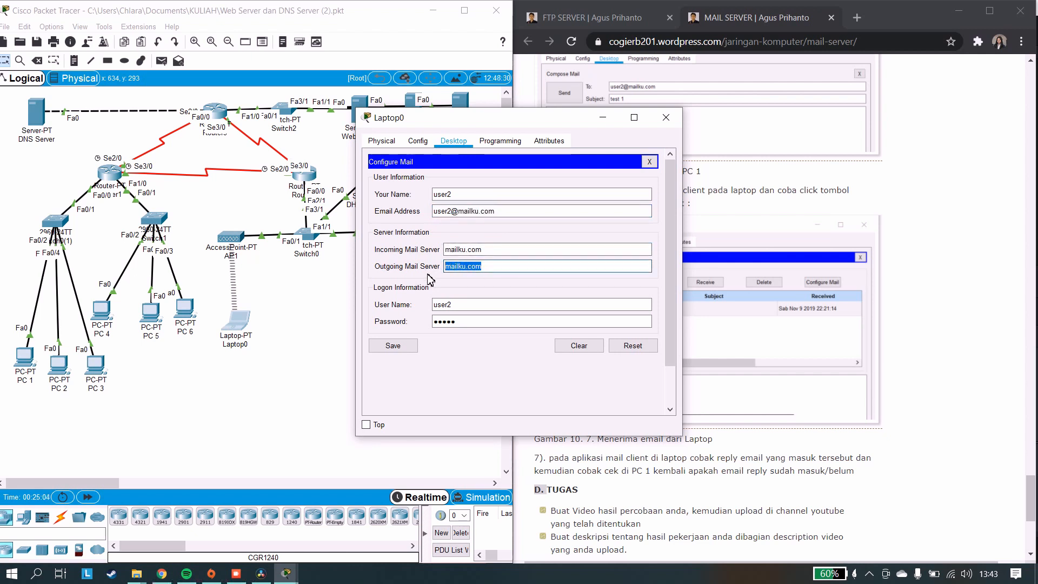
drag(471, 304, 386, 320)
text(u)
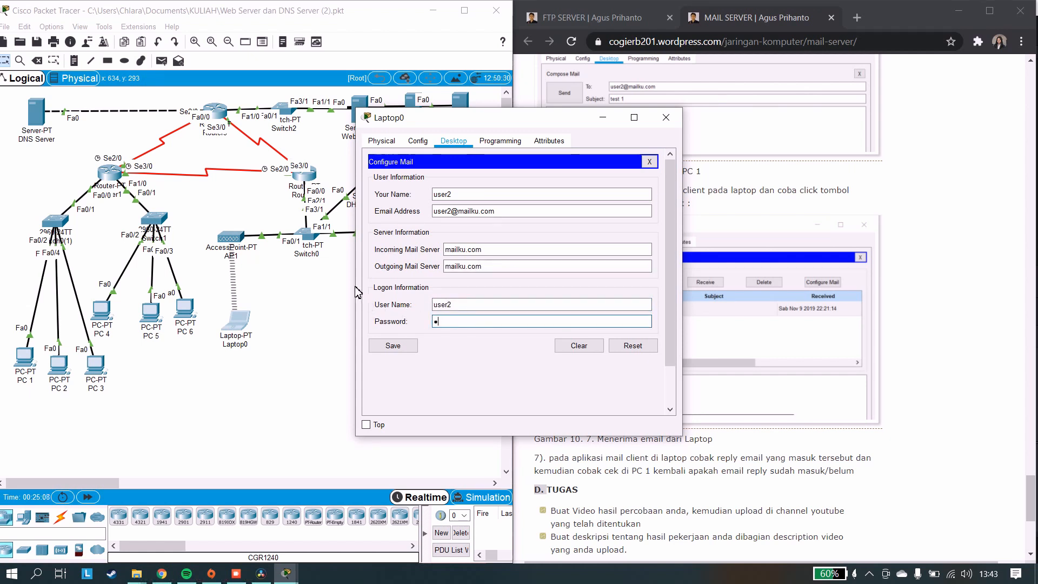
text(ser2)
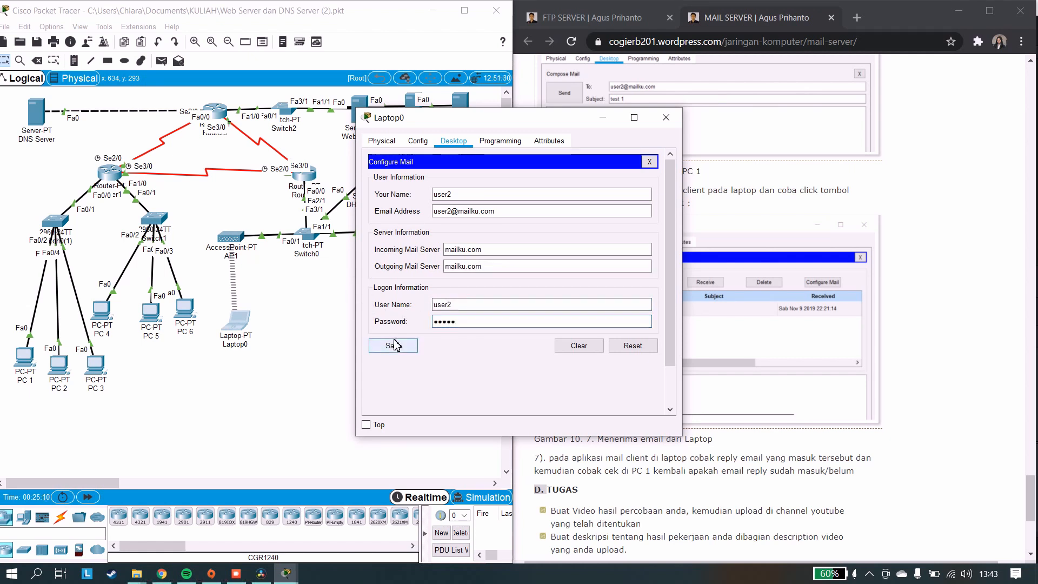
click(393, 345)
Receive the mail on Laptop0, move its window clear of the tutorial, and open the "test 1" message from user1
click(511, 195)
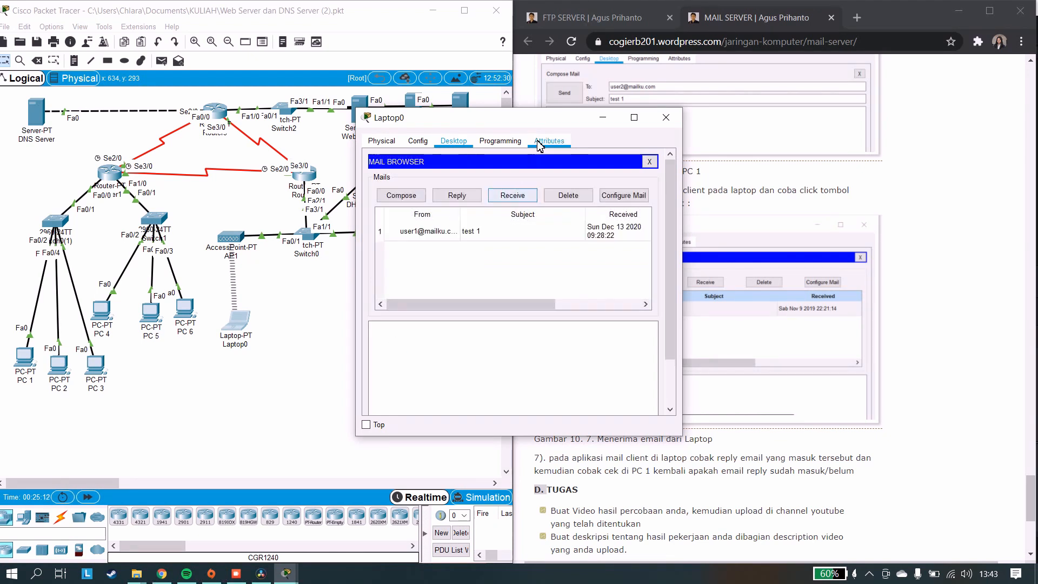
drag(551, 118, 372, 132)
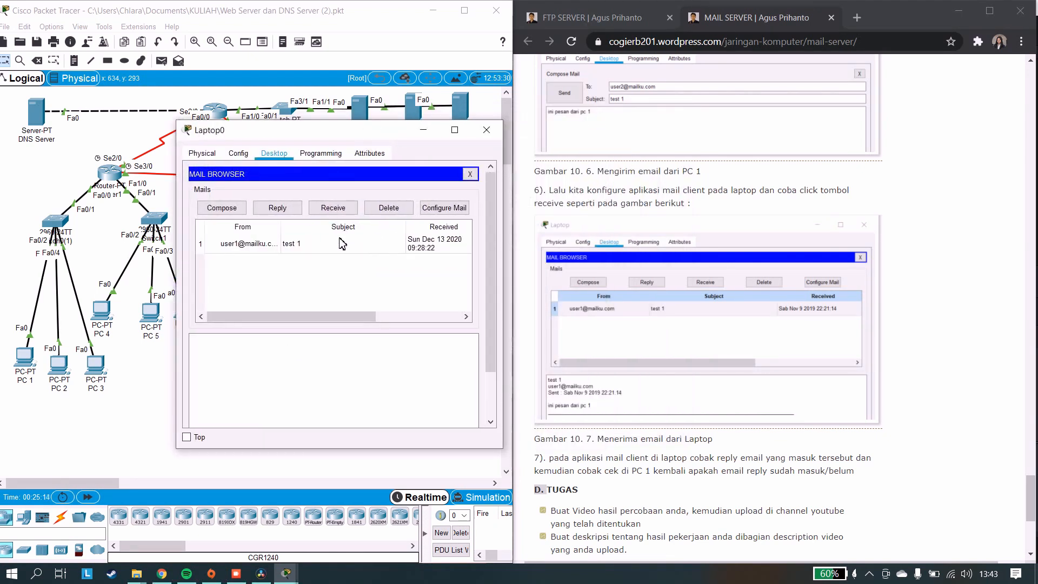
click(342, 244)
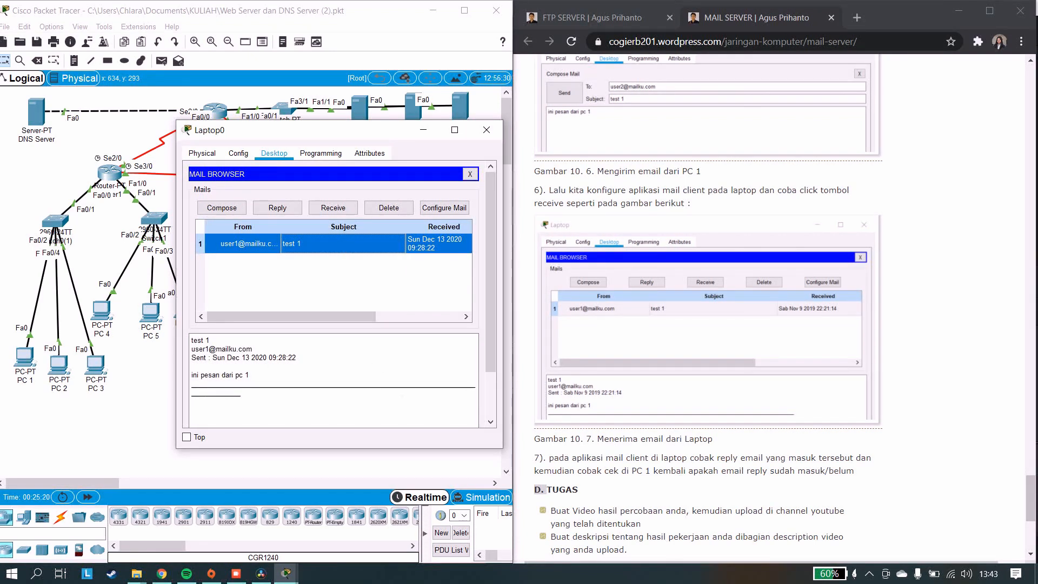
Reply to the "test 1" mail with the message "ini reply dari laptop", send it, and close Laptop0's window
scroll(657, 343, down, 1)
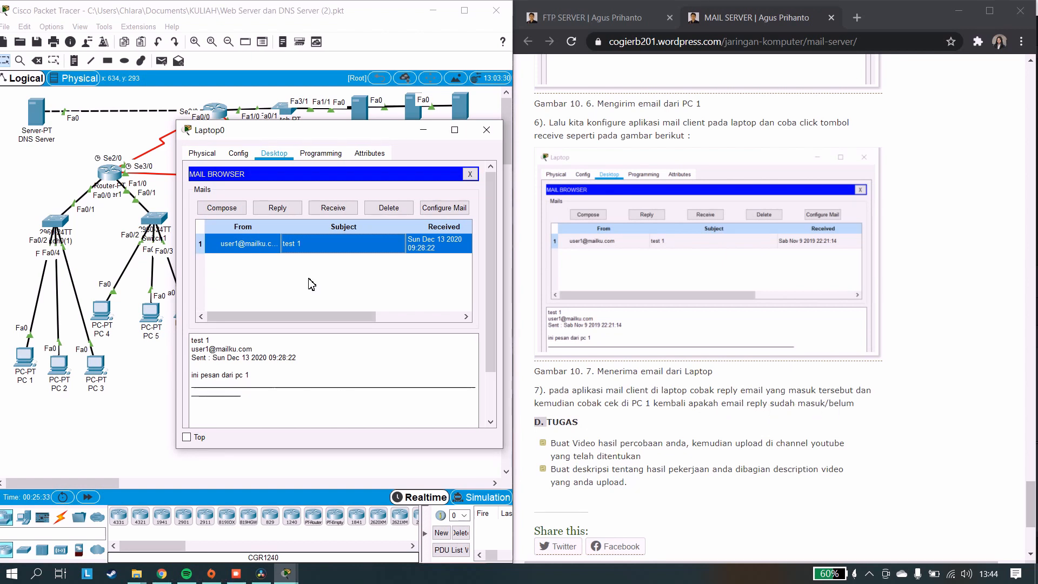
click(277, 207)
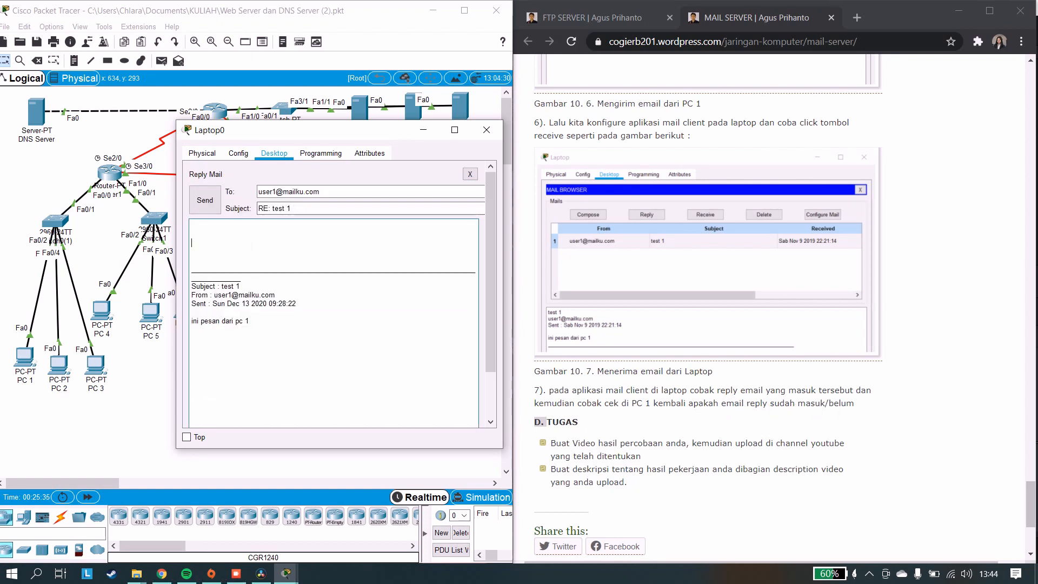
text(ini repl)
text(laptop)
click(204, 200)
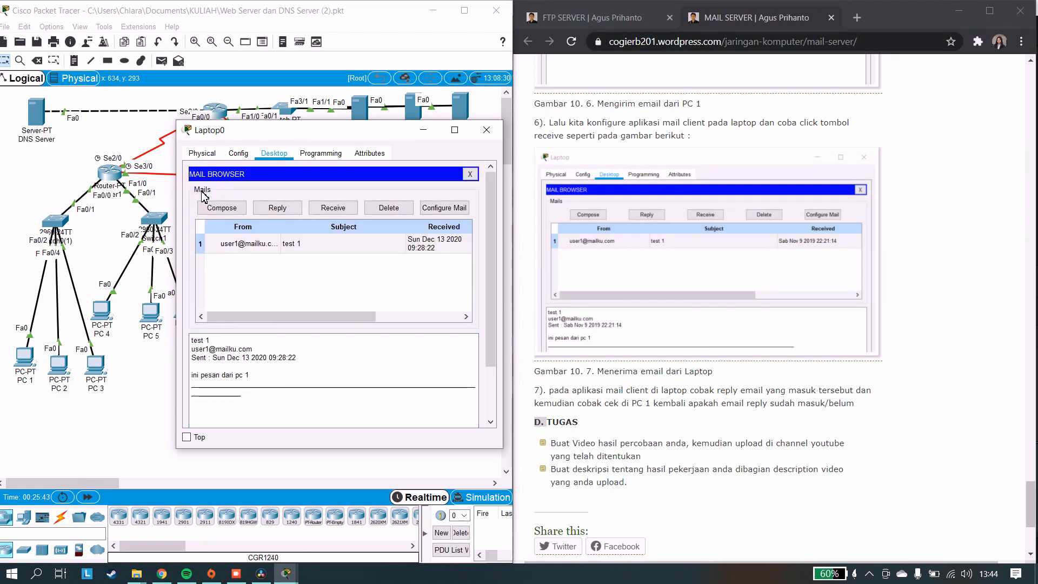
click(487, 129)
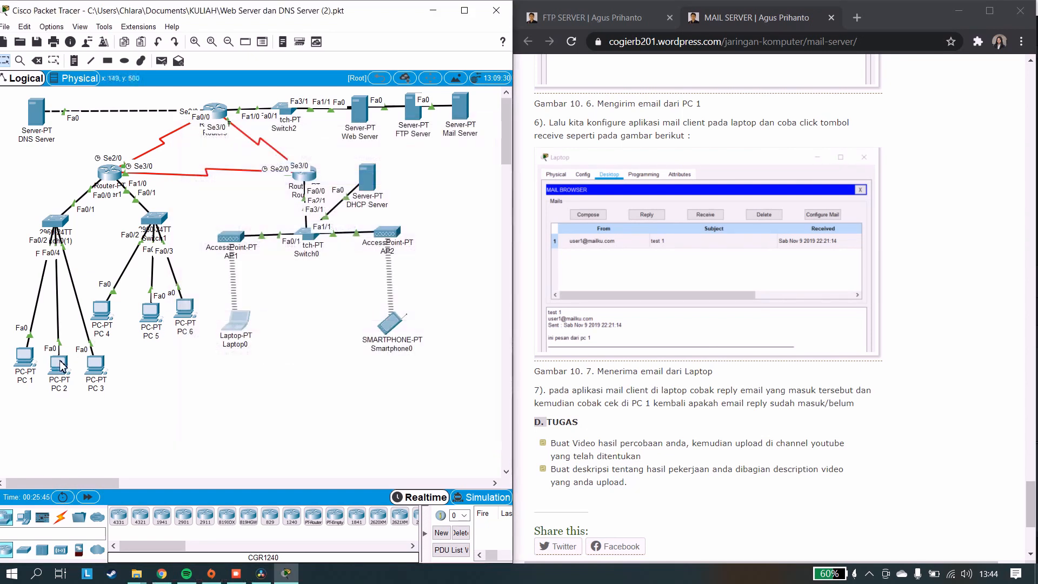
Receive mail in PC 1's Email application, open the "RE: test 1" reply from user2, and close PC 1's window
click(24, 359)
scroll(395, 300, down, 1)
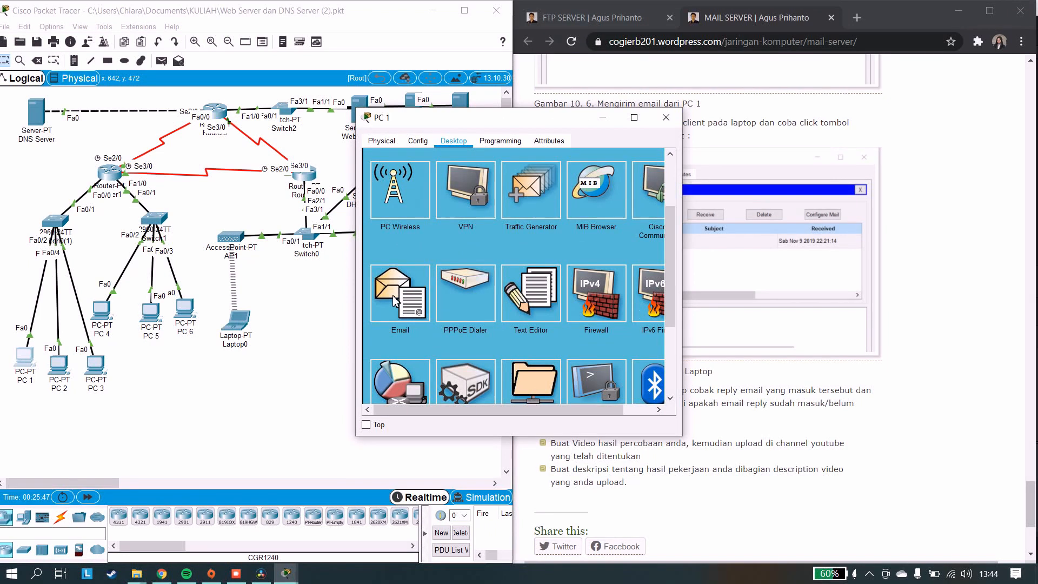
click(396, 295)
scroll(458, 244, up, 1)
click(501, 199)
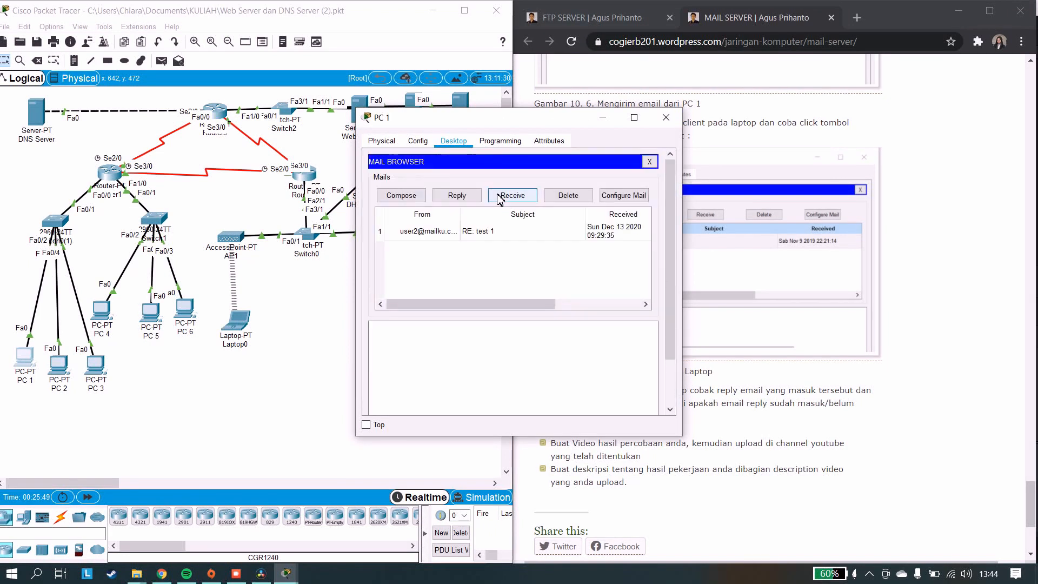
click(520, 230)
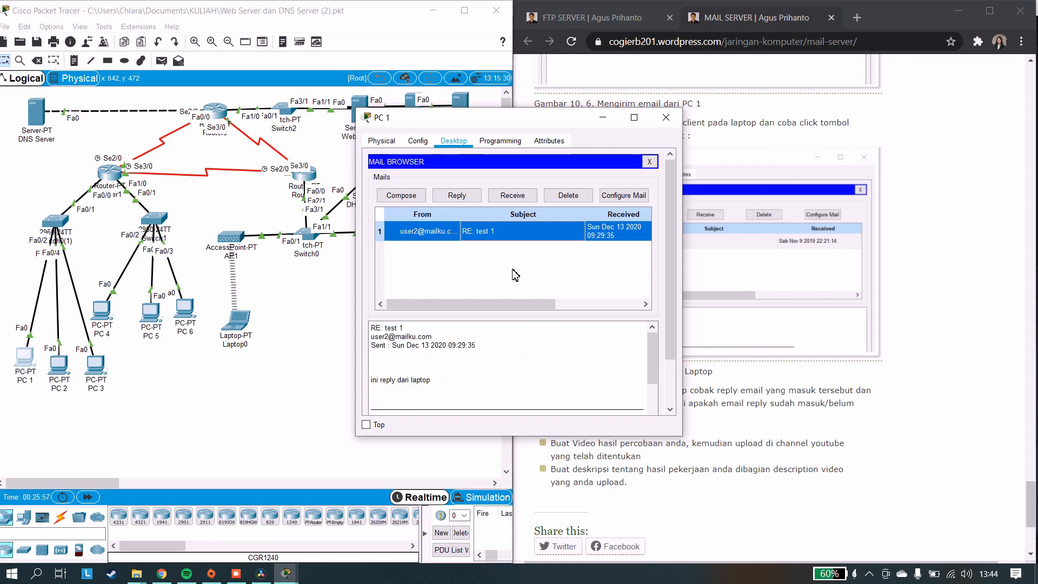
click(666, 117)
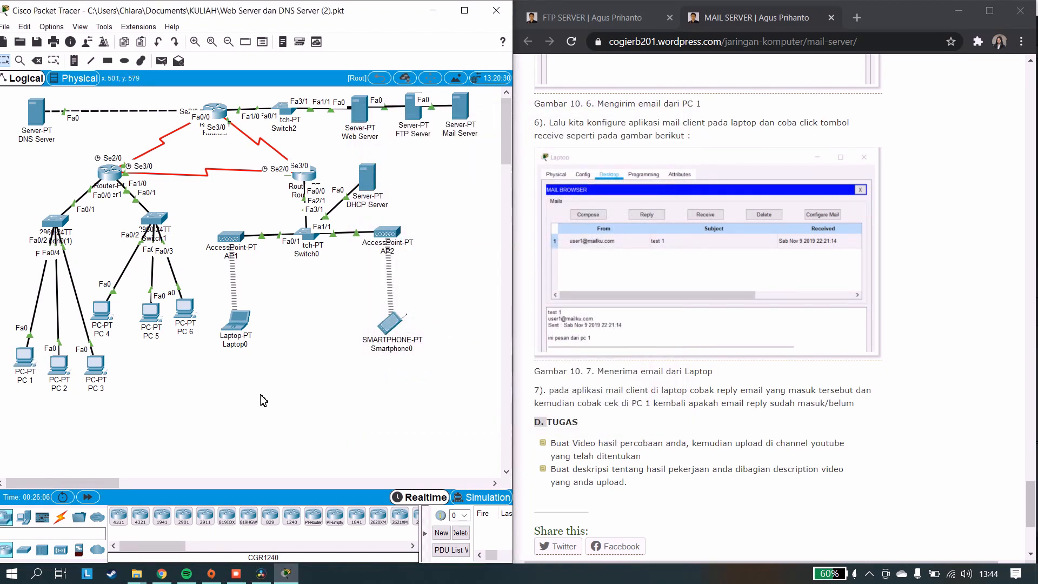